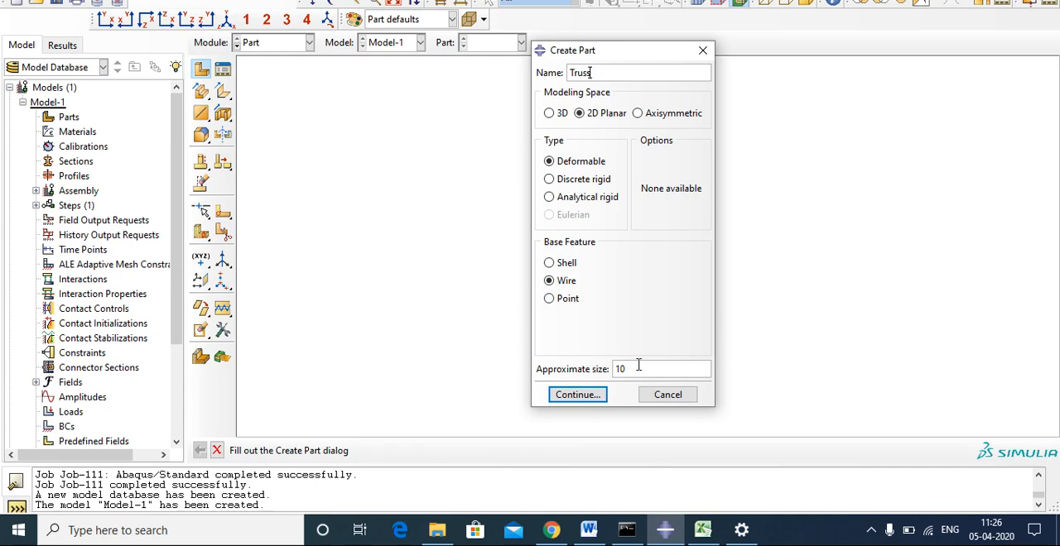
Check the truss problem in the Word document, then create the 2D planar deformable wire part Truss with approximate size 10.
left_click(590, 533)
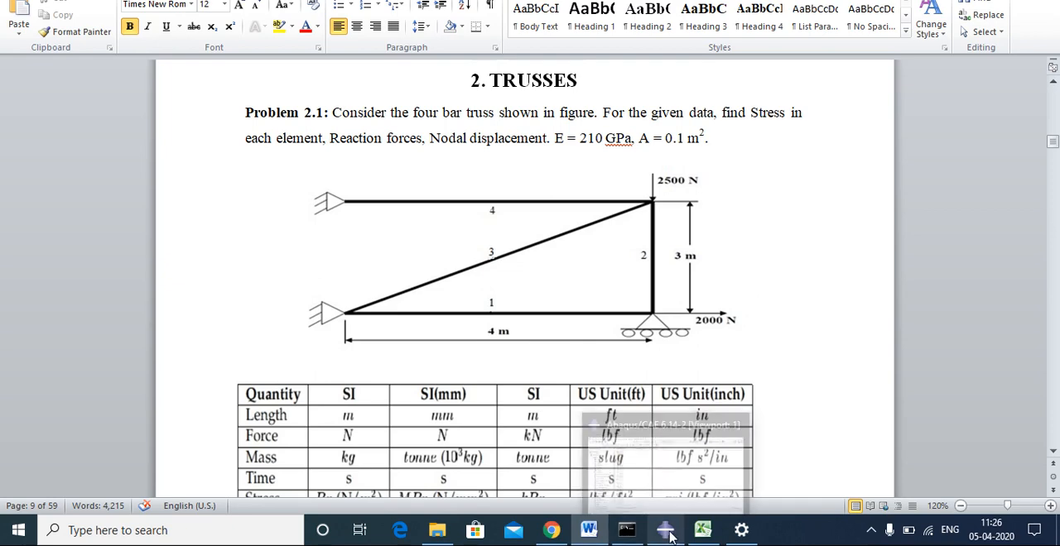
left_click(648, 426)
left_click_drag(634, 369, 586, 369)
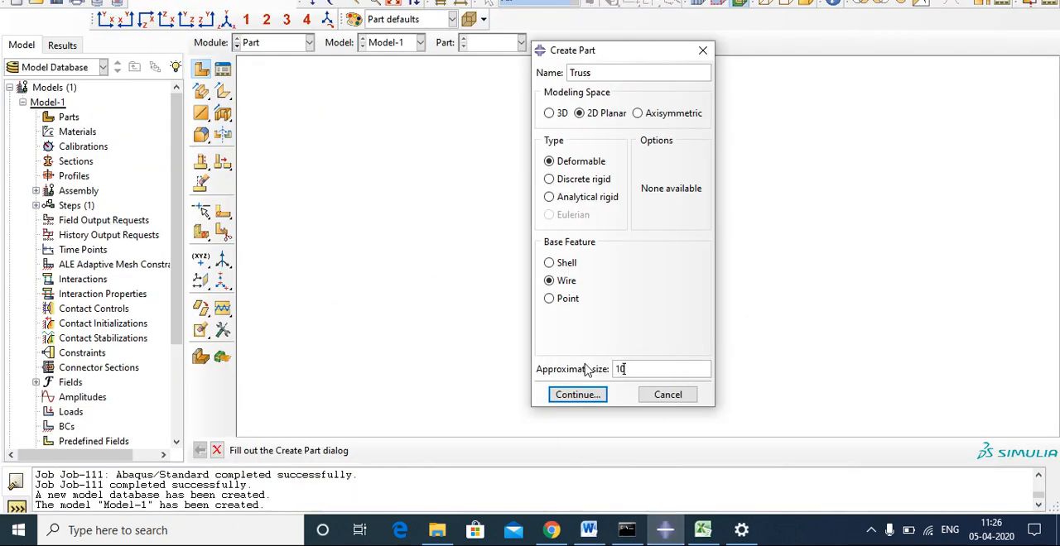
left_click(577, 396)
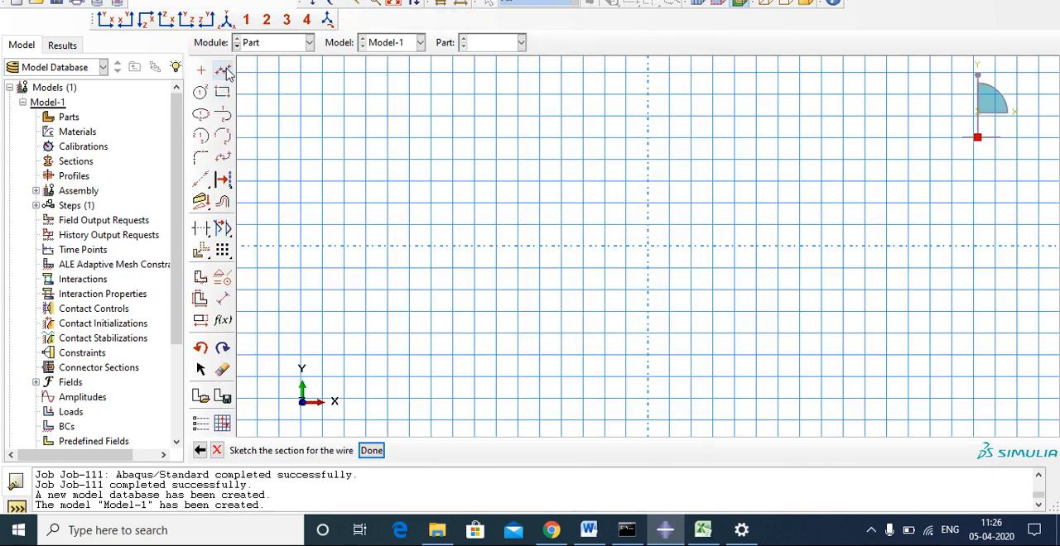
Draw the bottom truss member as a line from 0,0 to 4,0.
left_click(225, 71)
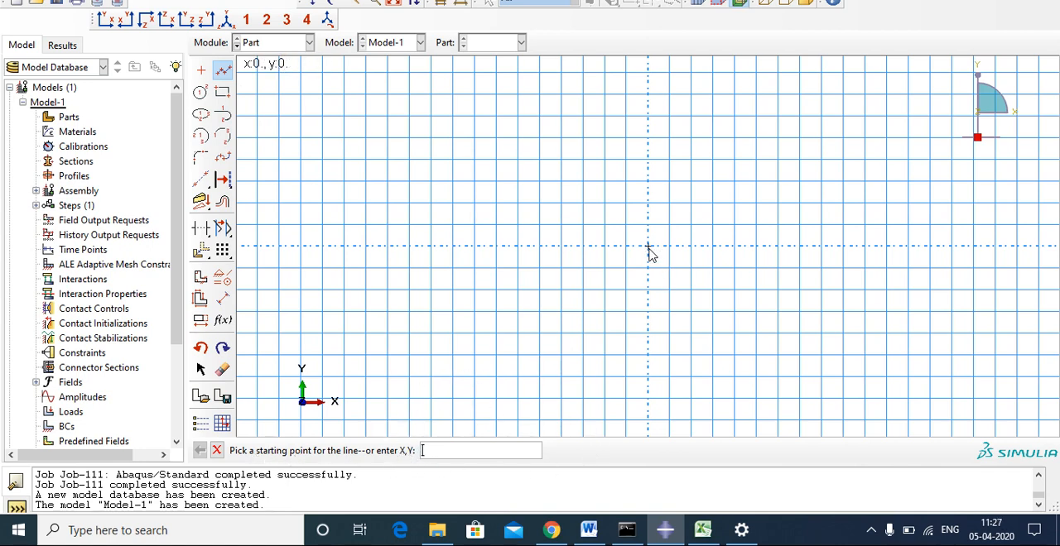
type("0")
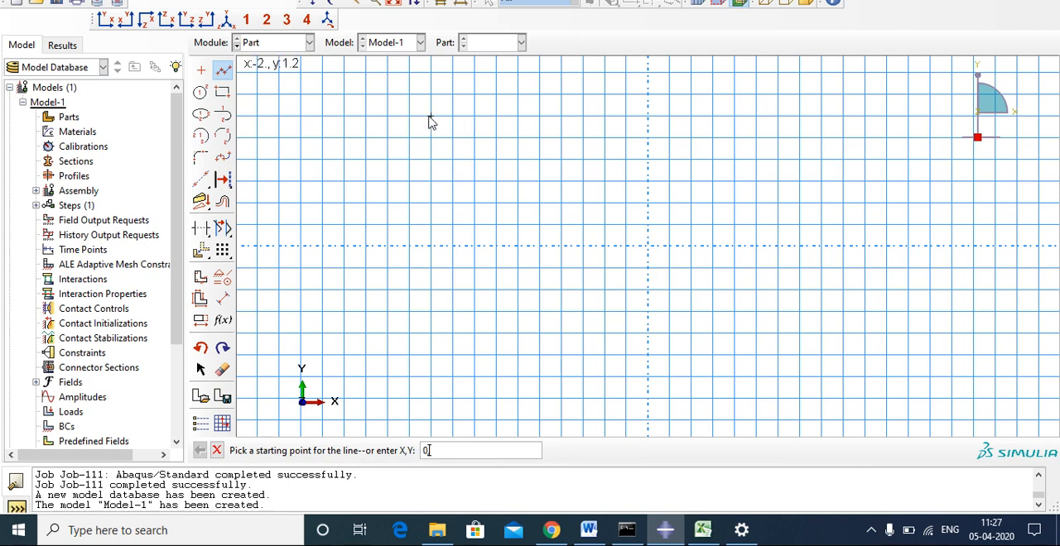
type(",0")
key("Return")
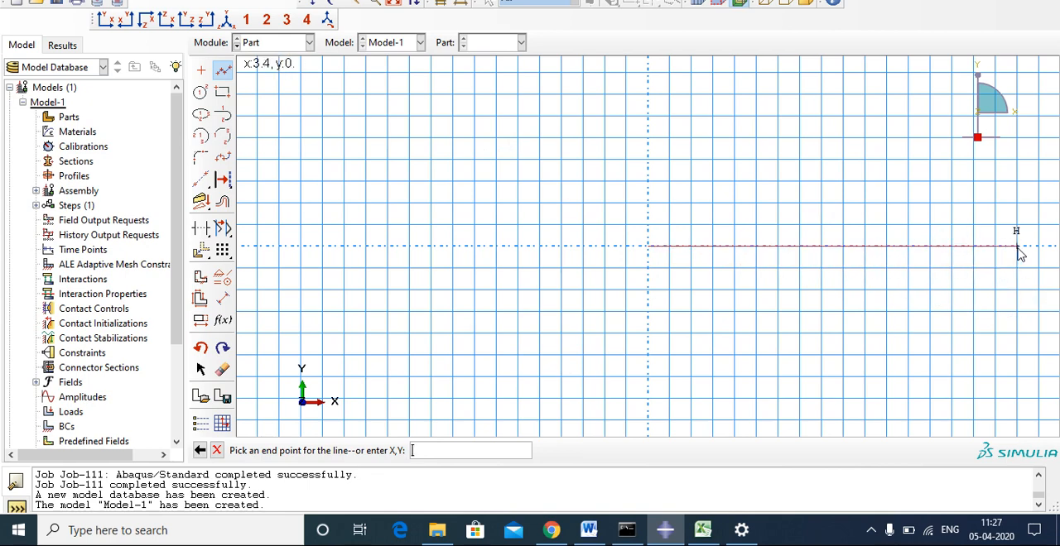
key("Return")
Continue the connected lines to 4,3 and 0,3 to form the vertical and top truss members.
scroll(1017, 246, "up", 2)
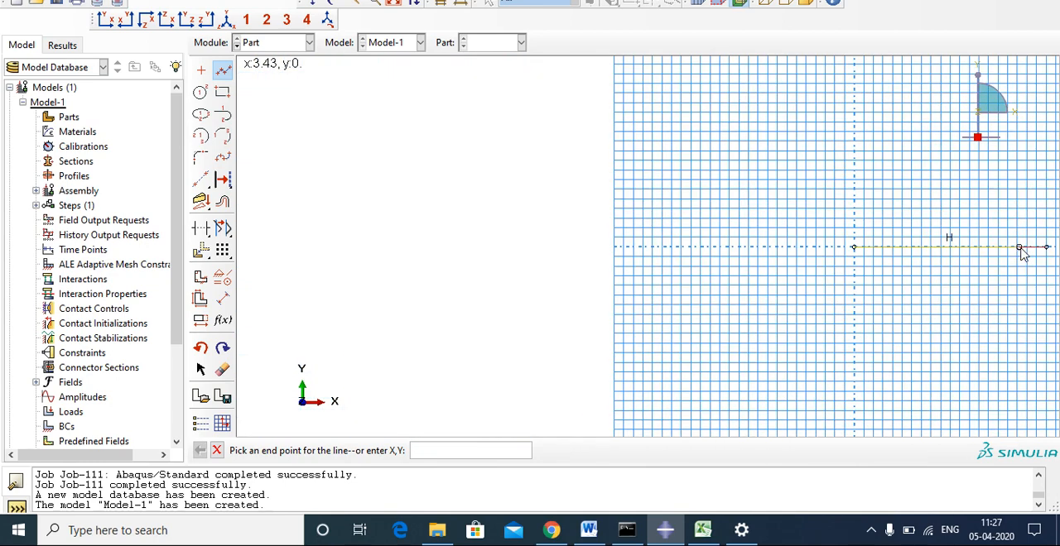
scroll(1040, 240, "down", 1)
scroll(1050, 242, "down", 2)
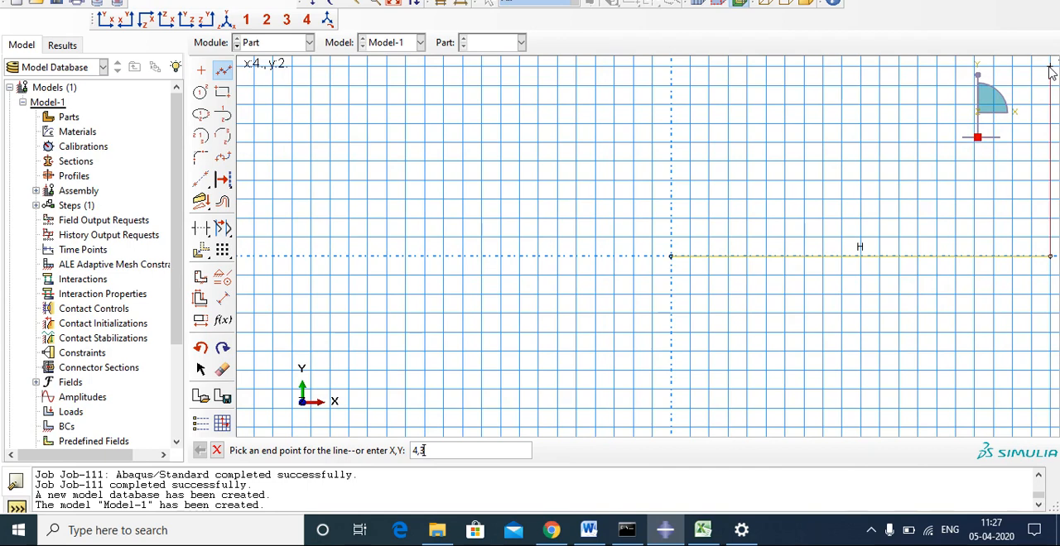
key("Return")
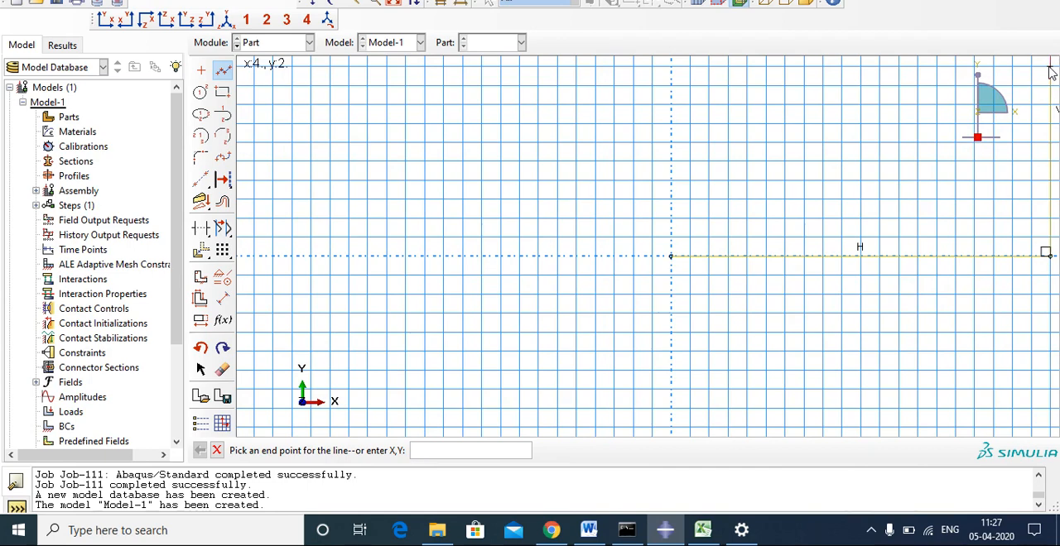
scroll(751, 89, "down", 3)
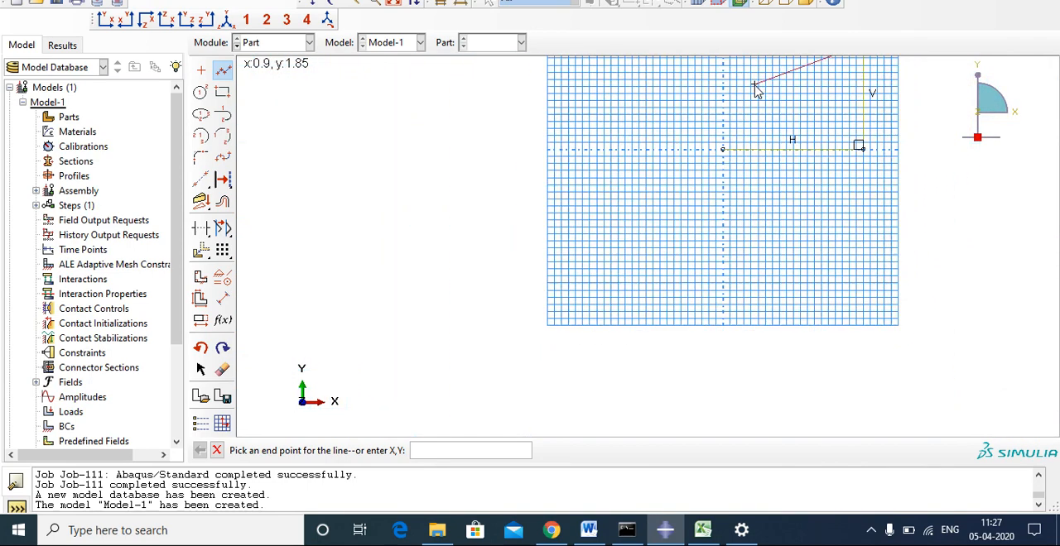
scroll(528, 71, "up", 3)
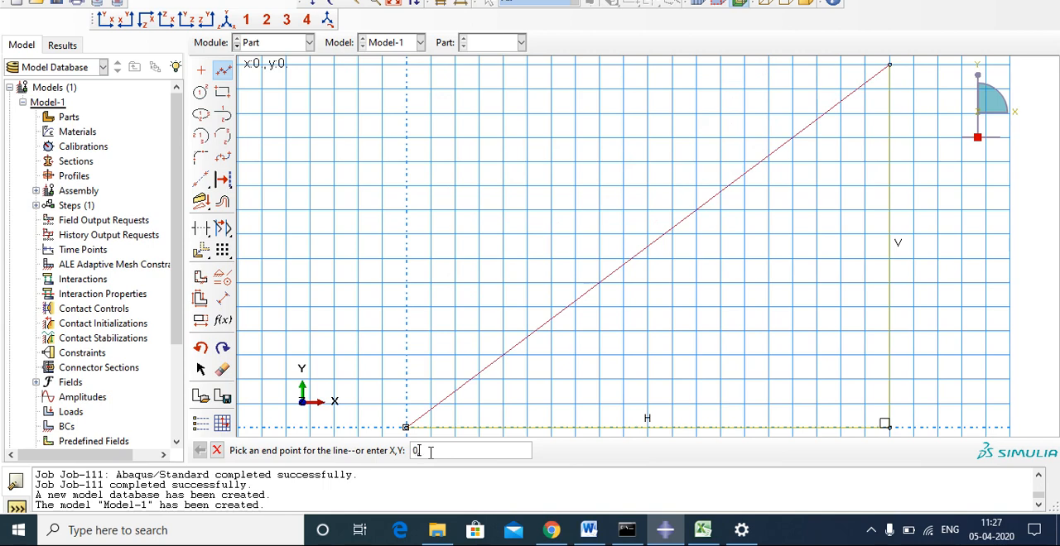
key("Return")
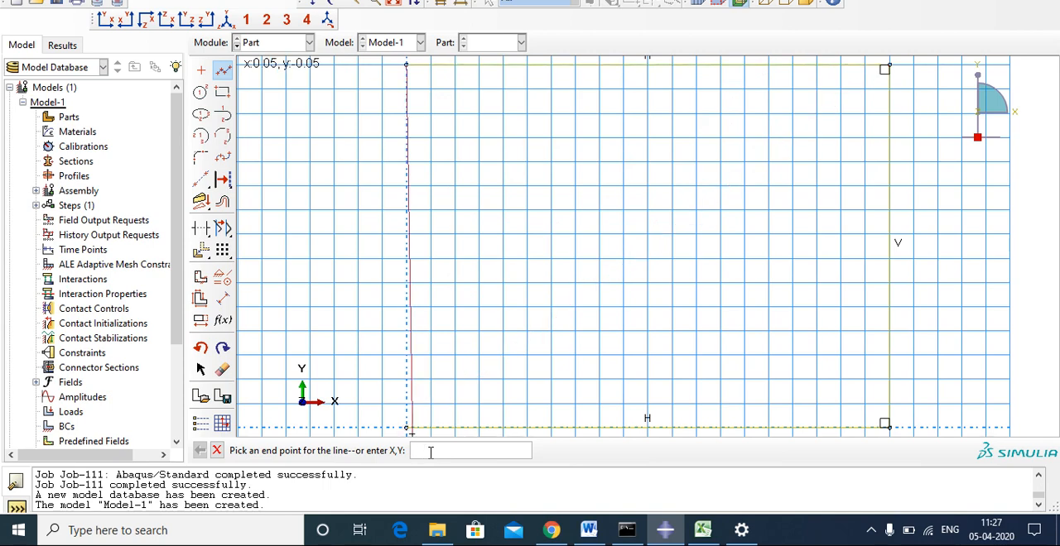
key("Escape")
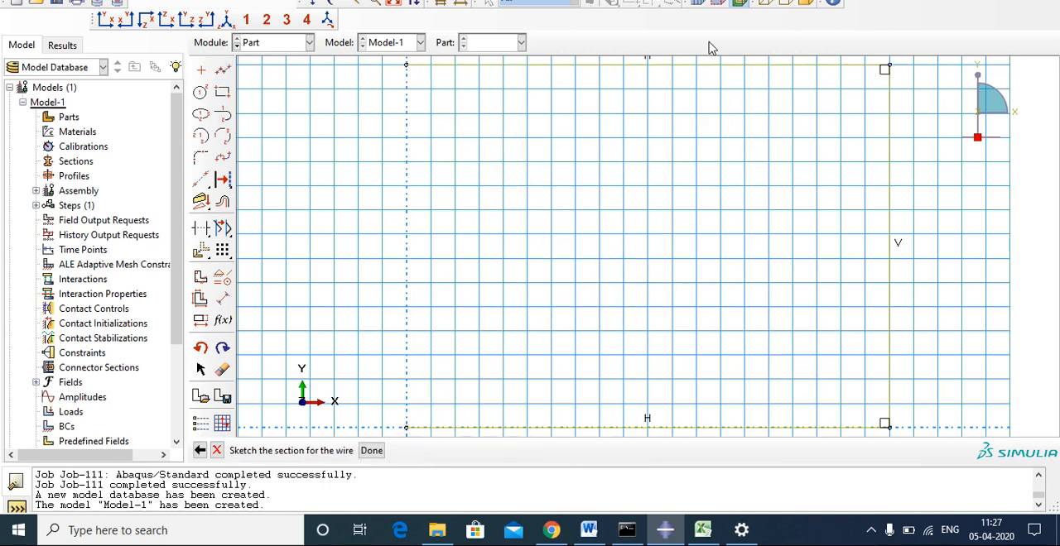
Draw the diagonal truss member from the origin to the corner at 4,3.
left_click(222, 70)
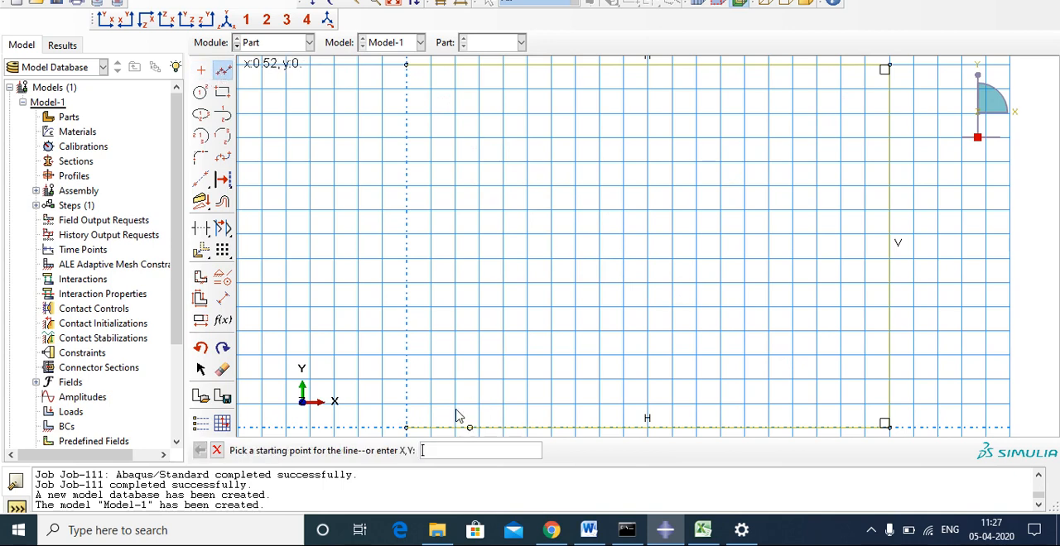
left_click(406, 428)
left_click(889, 66)
key("Escape")
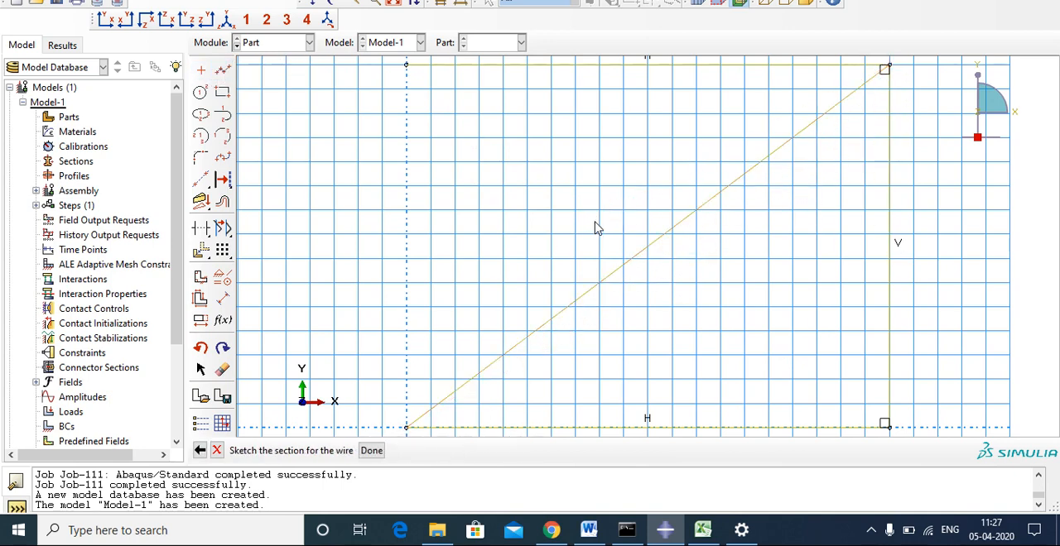
Dimension the lengths of the bottom horizontal member and the vertical member.
scroll(722, 377, "down", 1)
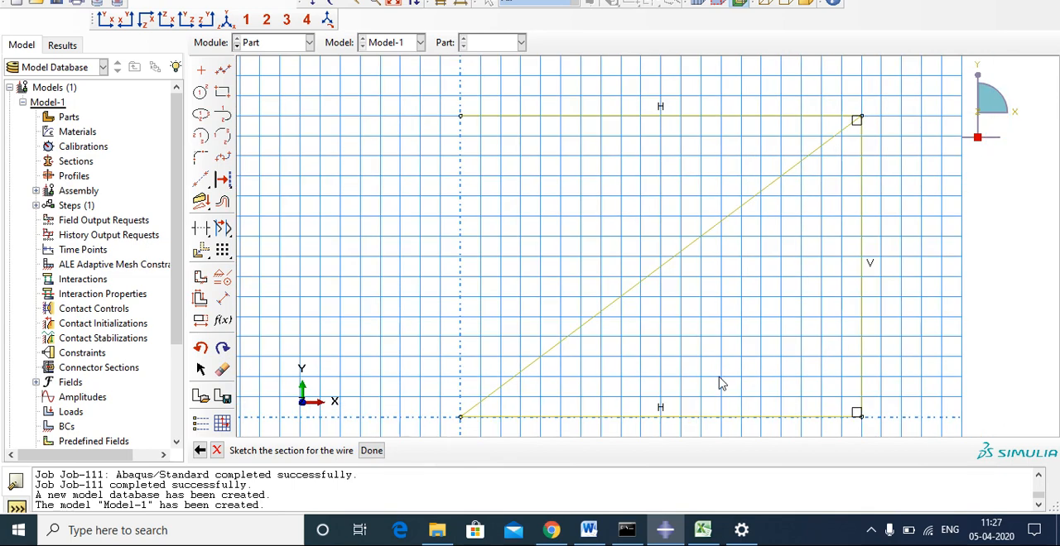
left_click(222, 298)
left_click(669, 418)
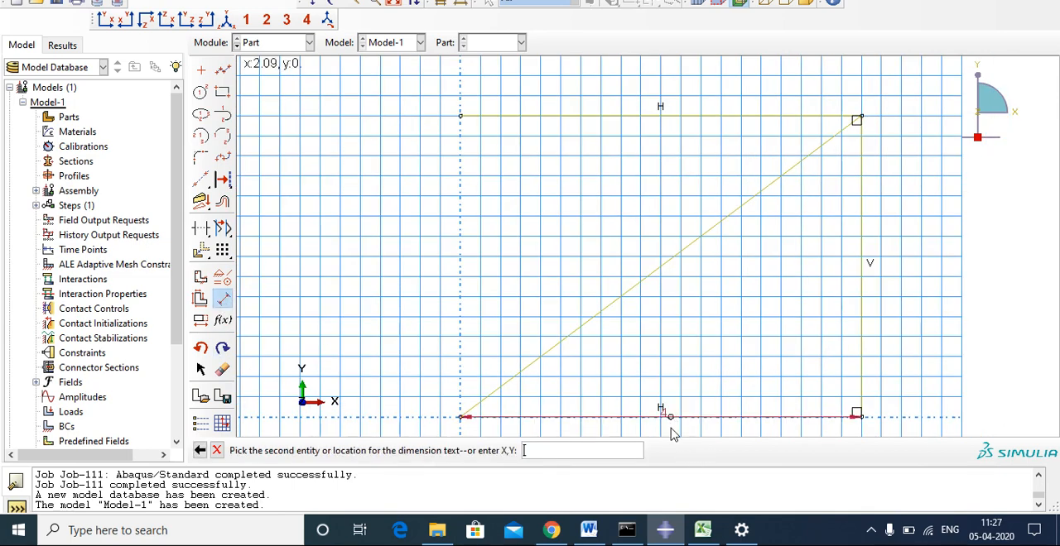
scroll(677, 368, "down", 1)
scroll(676, 368, "down", 1)
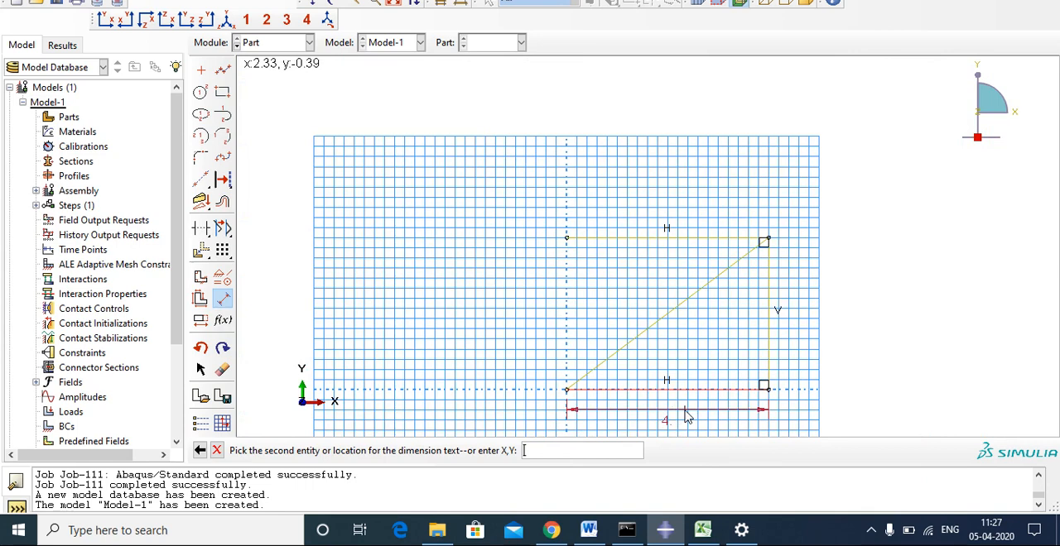
left_click(684, 409)
left_click(769, 332)
left_click(805, 311)
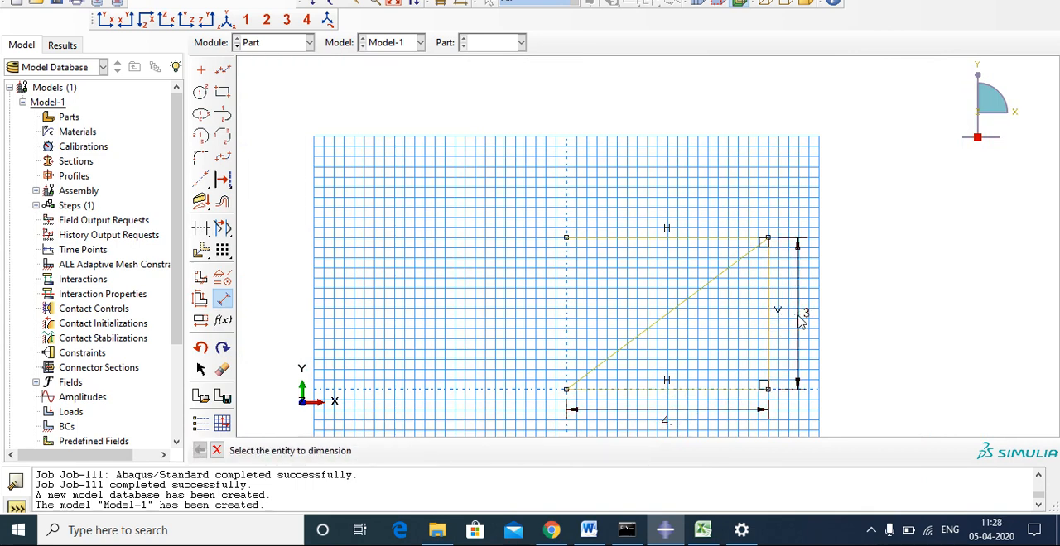
Compare the sketch with the truss figure in the Word document and finish the wire sketch in Abaqus/CAE.
left_click(589, 532)
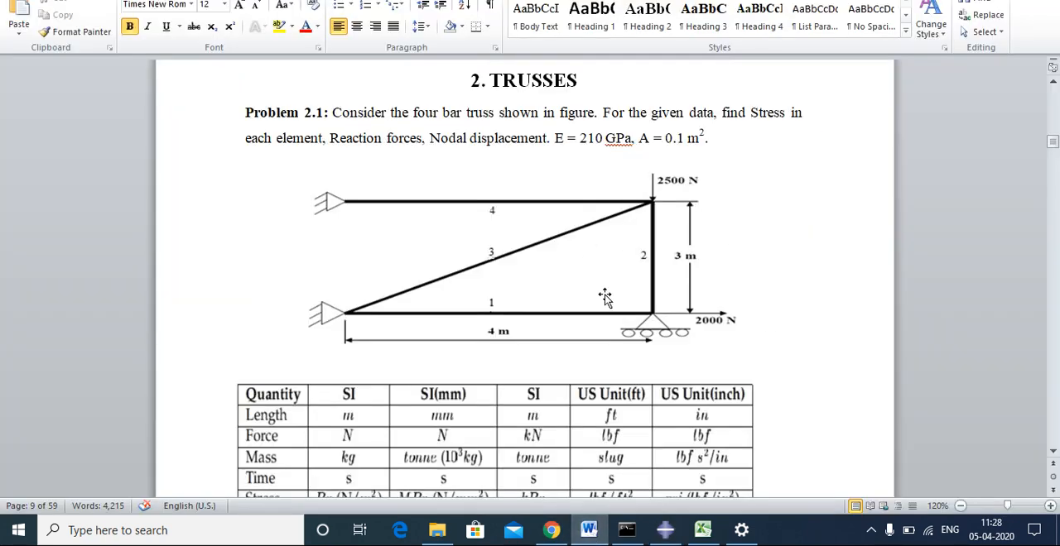
left_click(665, 530)
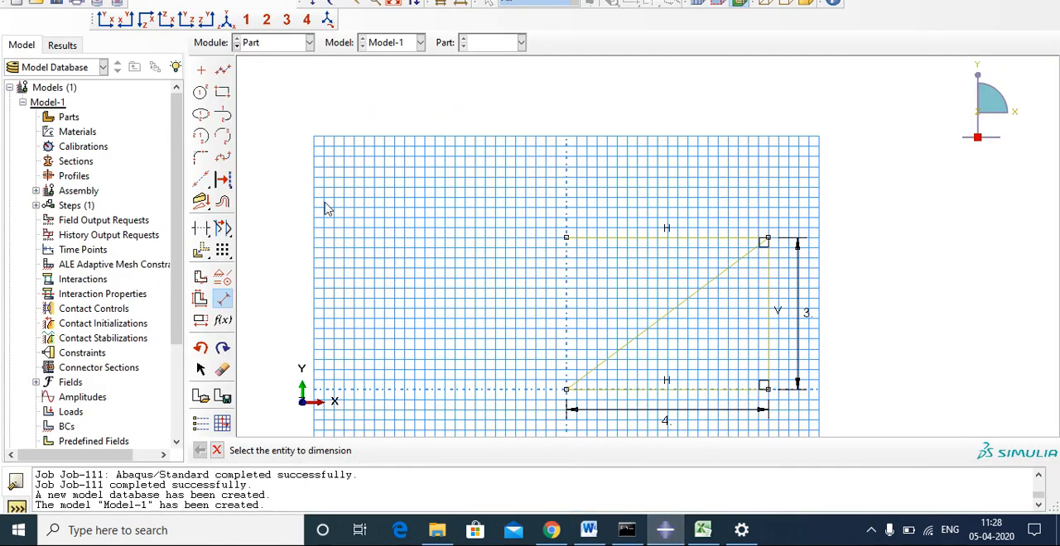
left_click(217, 450)
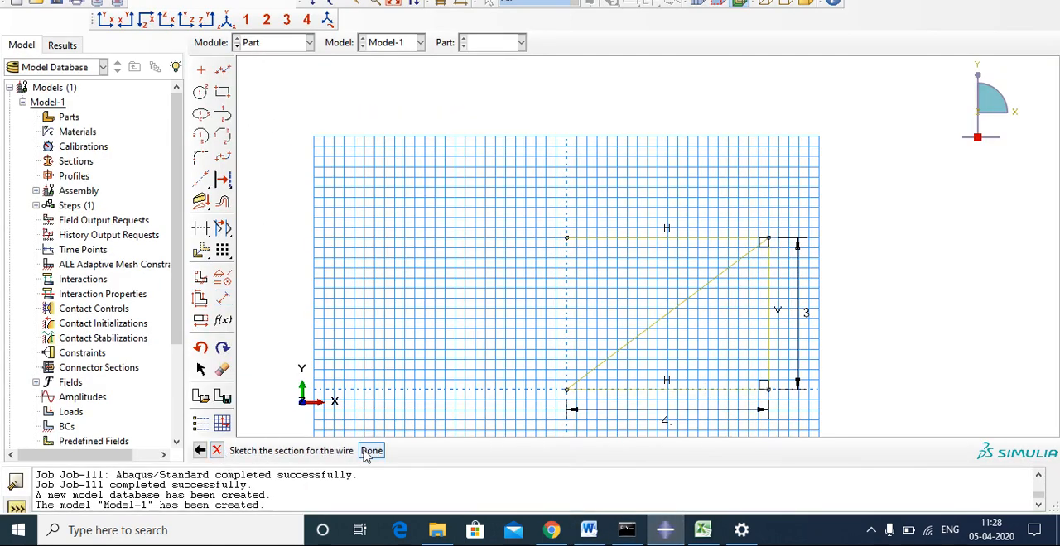
left_click(372, 452)
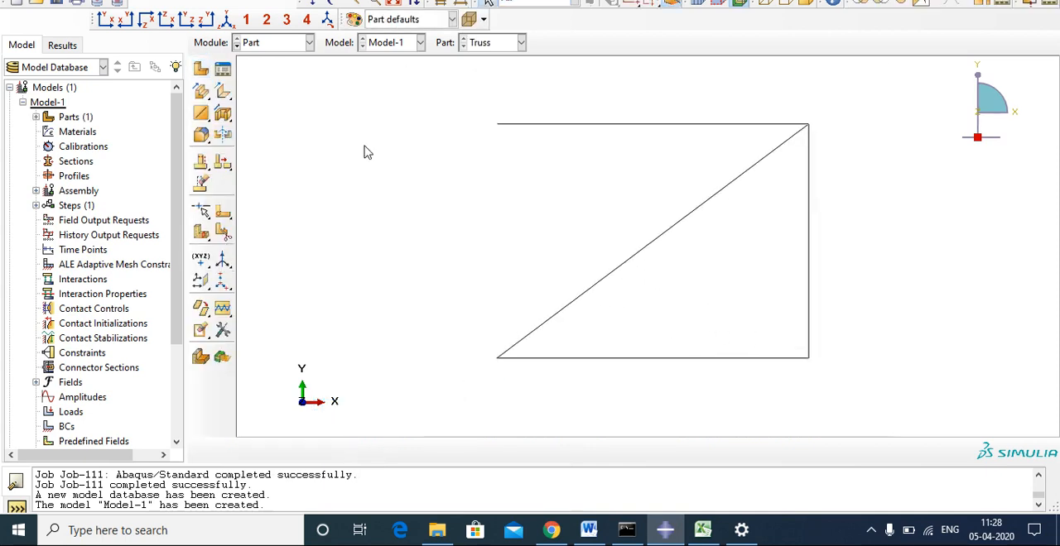
Switch to the Property module and start a new material with isotropic linear elastic behavior.
left_click(265, 43)
left_click(261, 74)
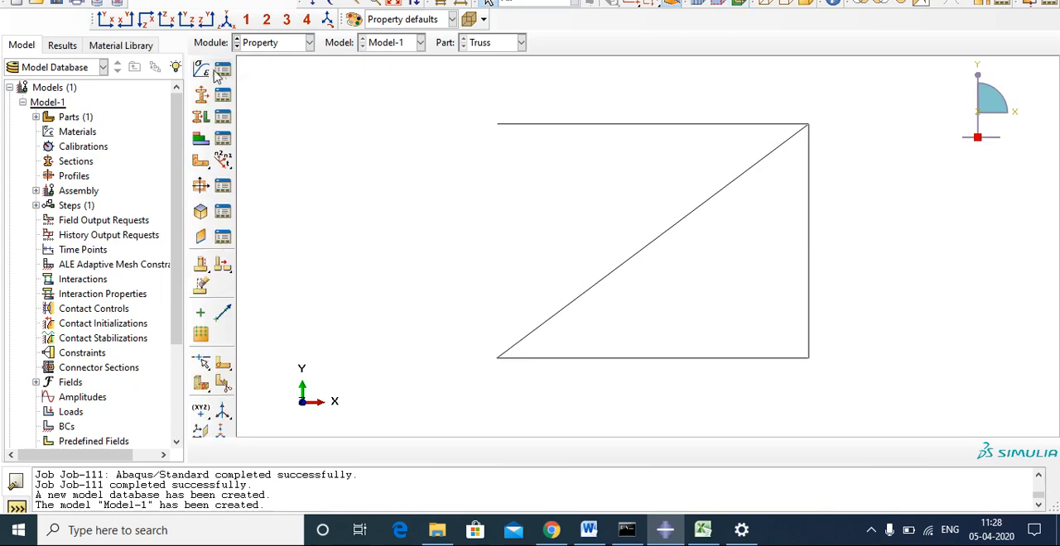
left_click(202, 71)
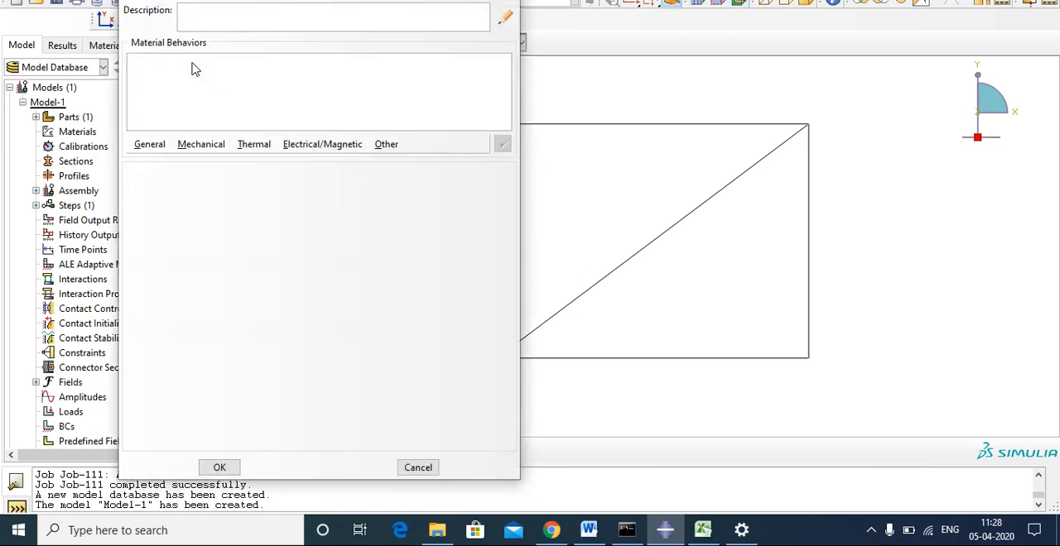
left_click(207, 145)
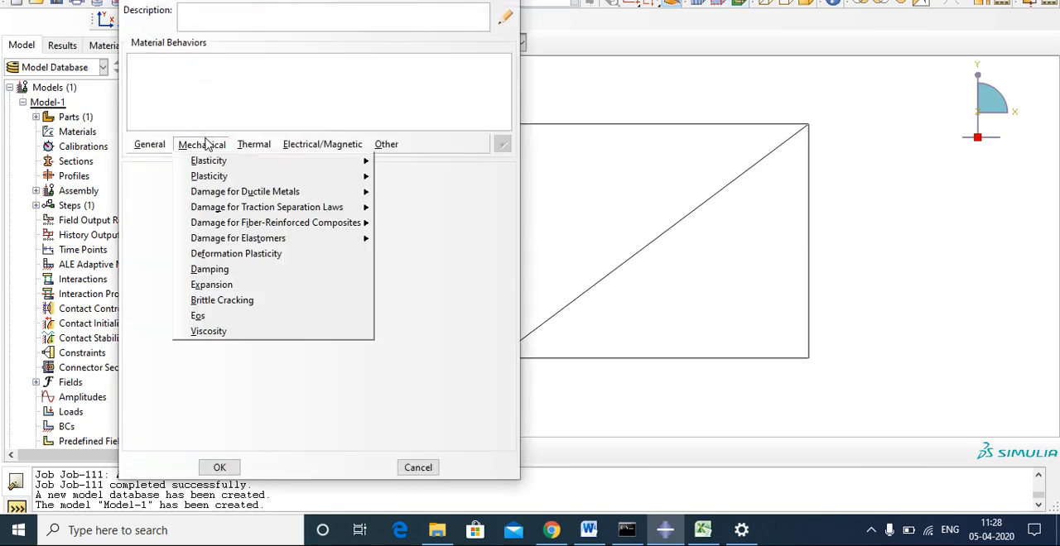
mouse_move(211, 161)
left_click(396, 163)
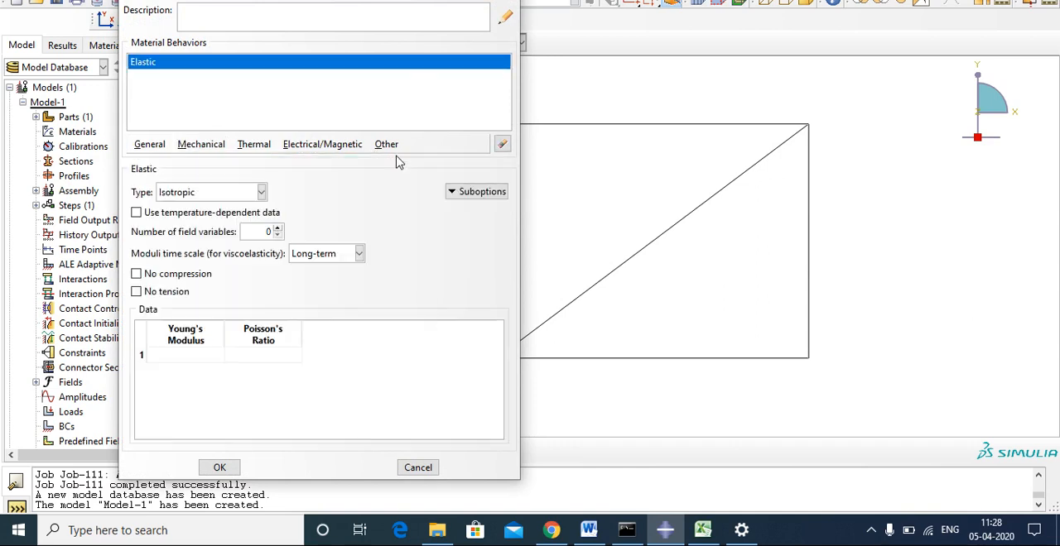
Set the material's Young's modulus to 210E09 and Poisson's ratio to 0.29, and save the material.
left_click(177, 354)
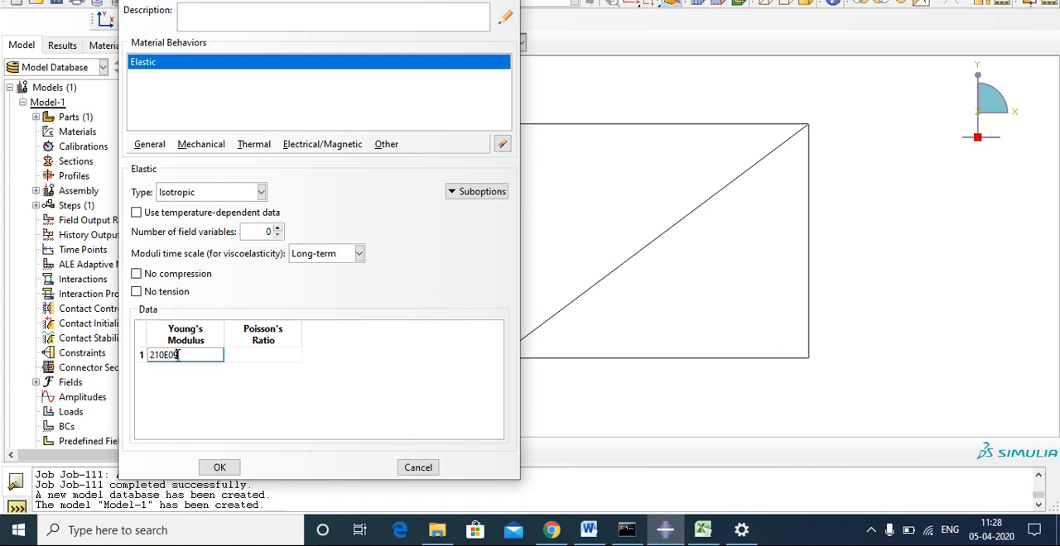
left_click(258, 354)
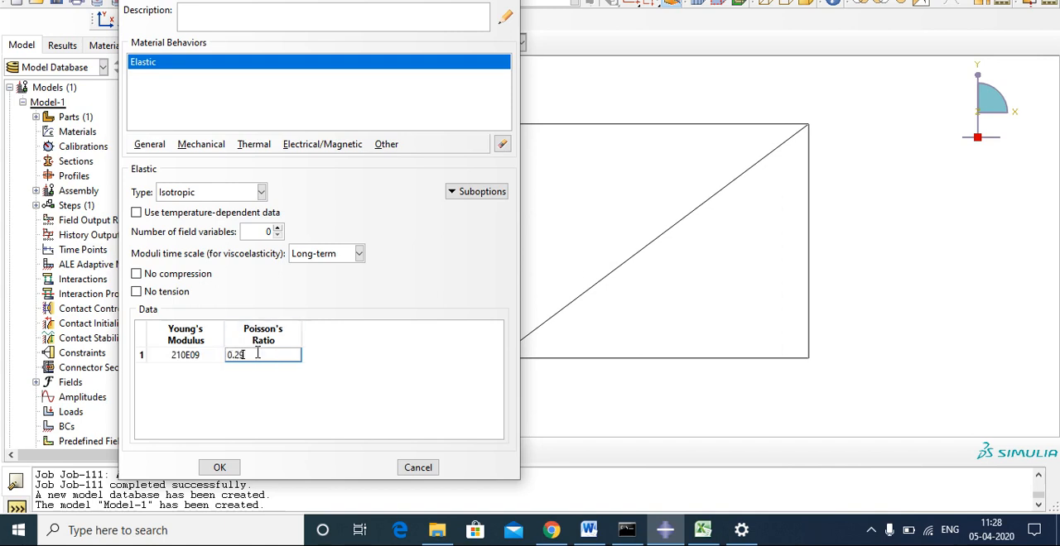
type("0.29")
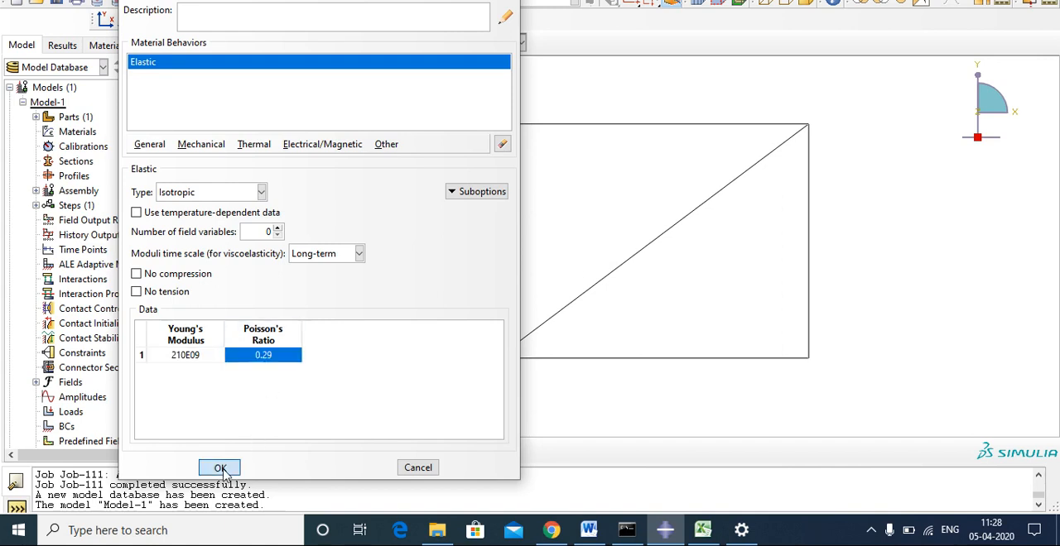
left_click(219, 467)
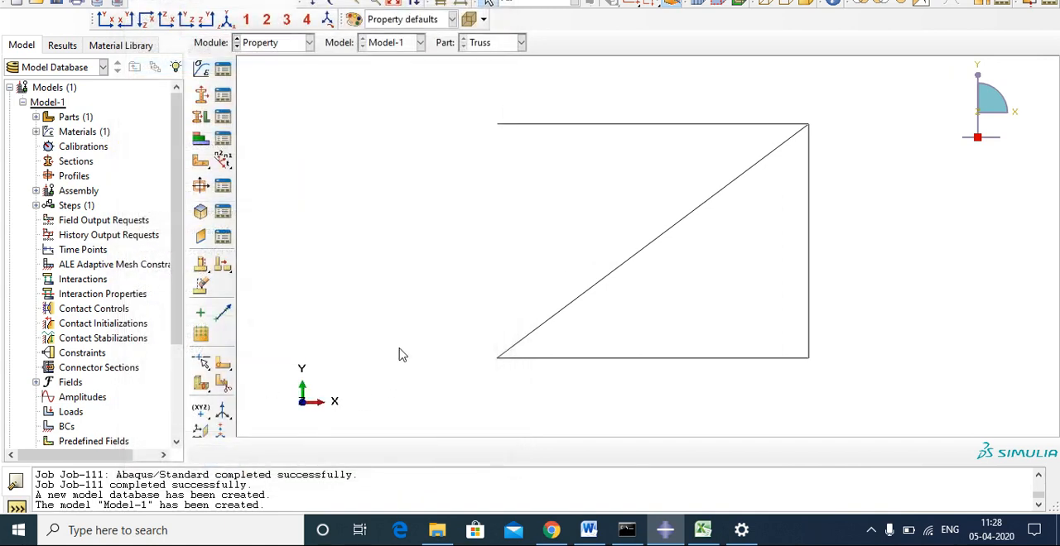
Try to create a material library named FEA-MATERIALS, first in the Current and then in the Home plug-in directory.
left_click(120, 45)
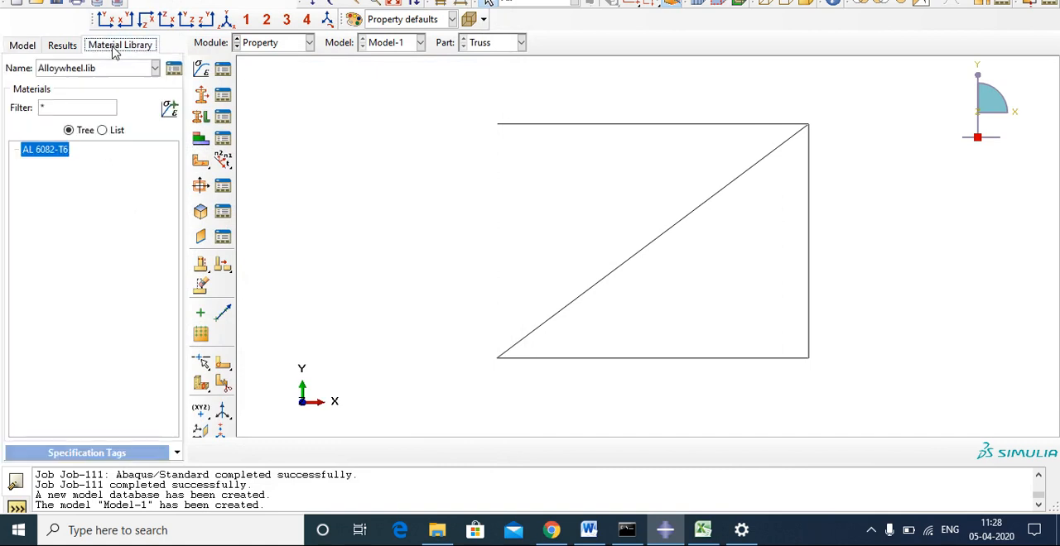
left_click(173, 71)
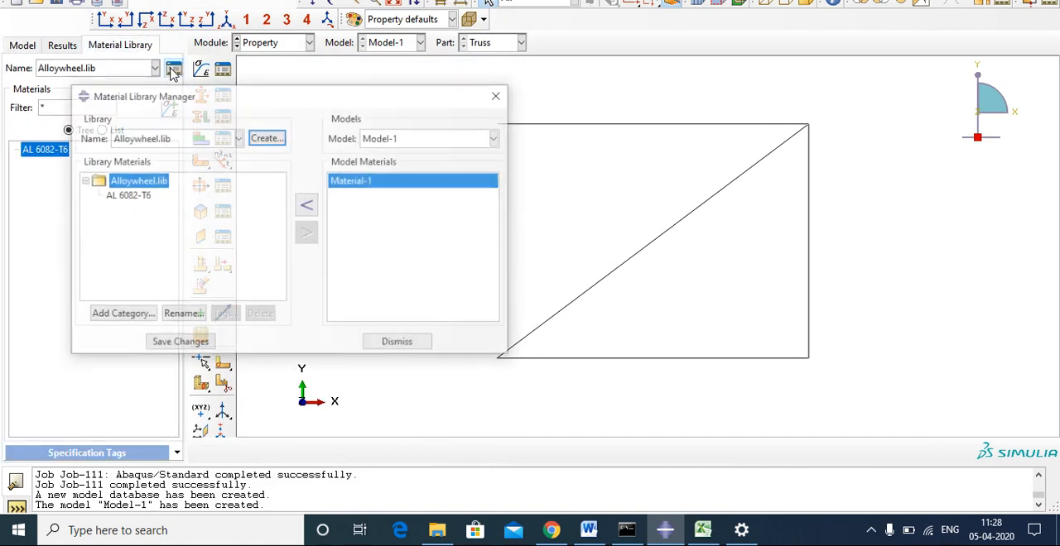
left_click(263, 139)
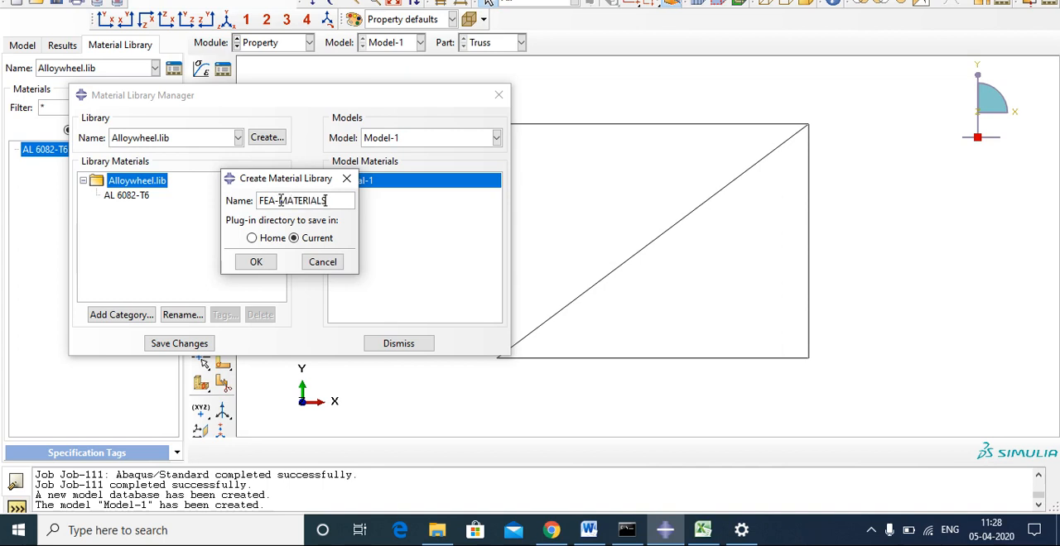
left_click(258, 261)
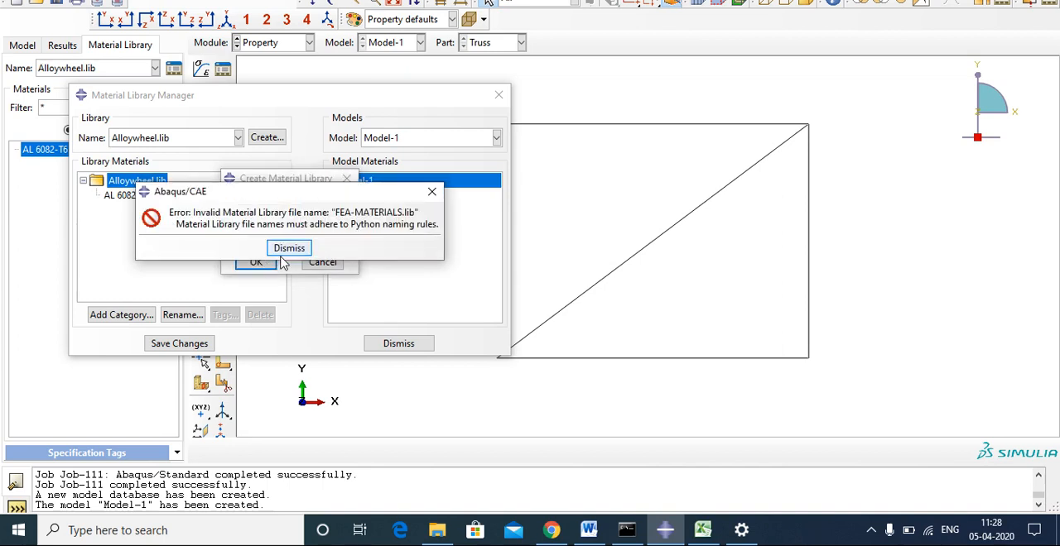
left_click(288, 249)
left_click(253, 238)
left_click(256, 263)
left_click(288, 246)
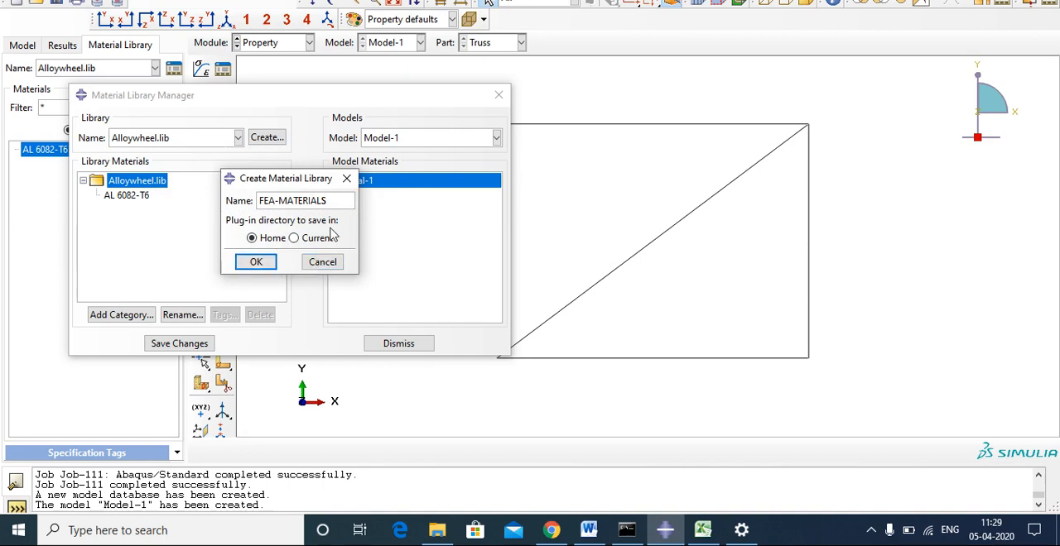
left_click(273, 264)
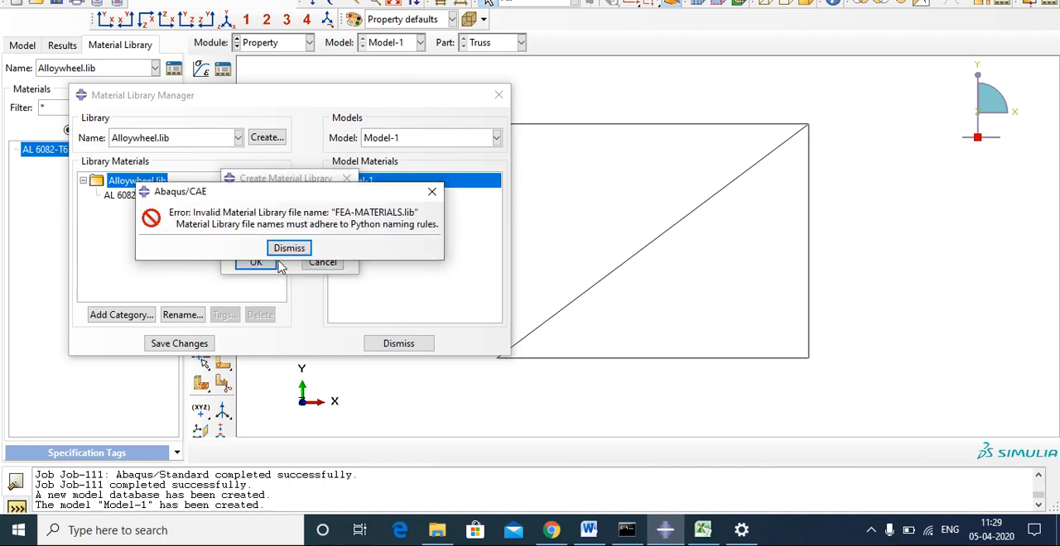
left_click(287, 249)
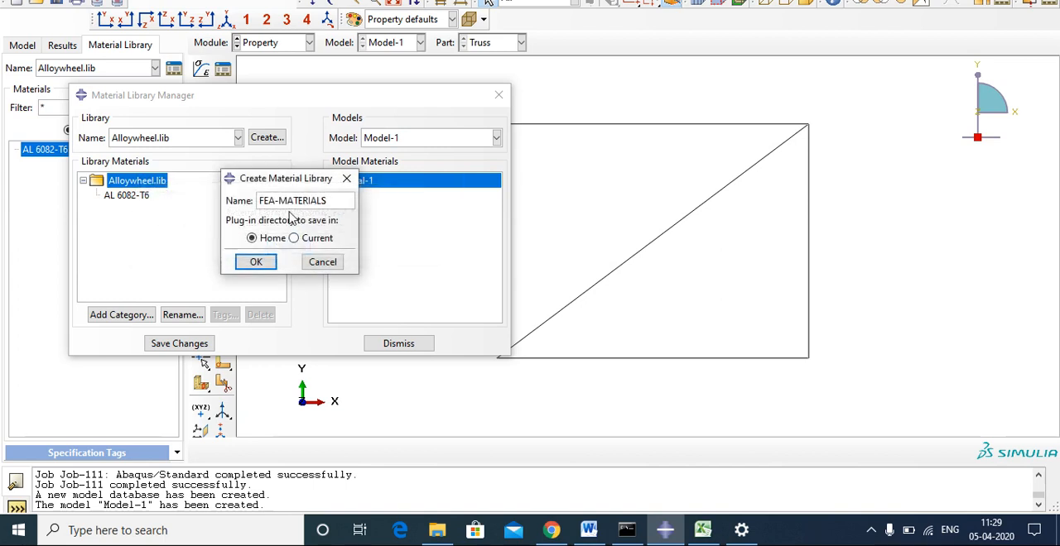
Change the new library's name to FEA_MATERIALS and create it in the Home plug-in directory.
left_click(279, 200)
key("BackSpace")
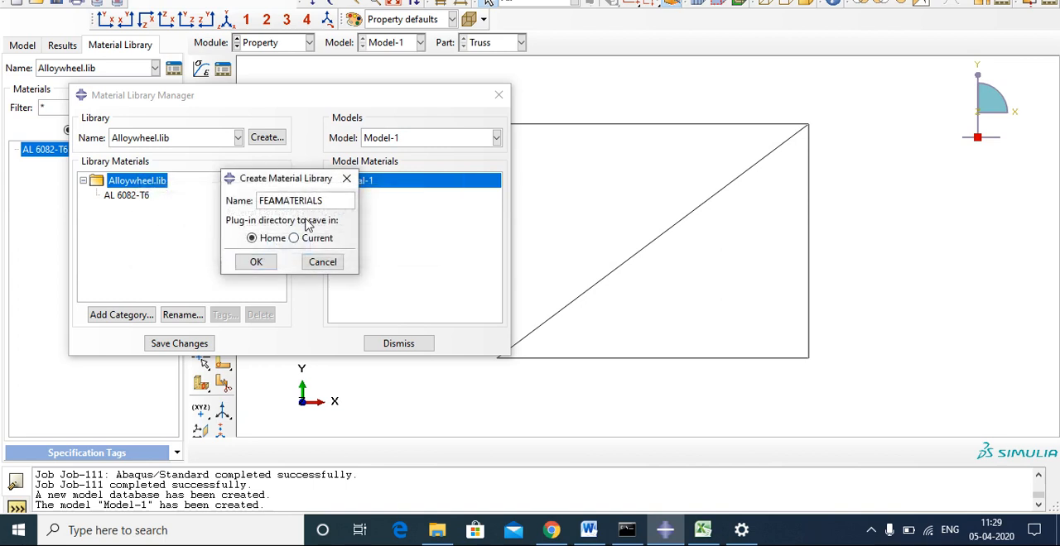
type("_")
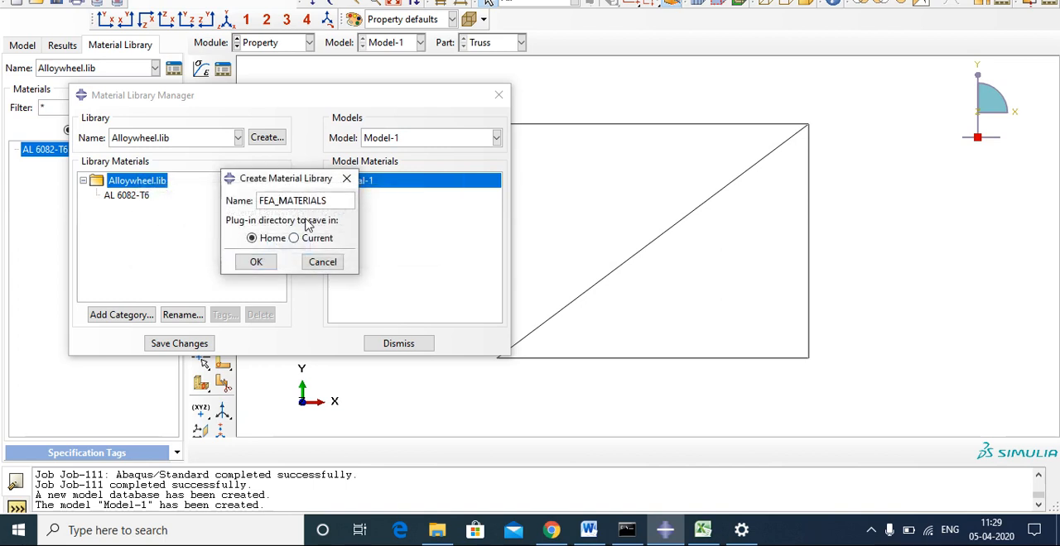
left_click(264, 265)
Add Material-1 from Model-1 to FEA_MATERIALS.lib, save the library changes and close the manager.
left_click(354, 184)
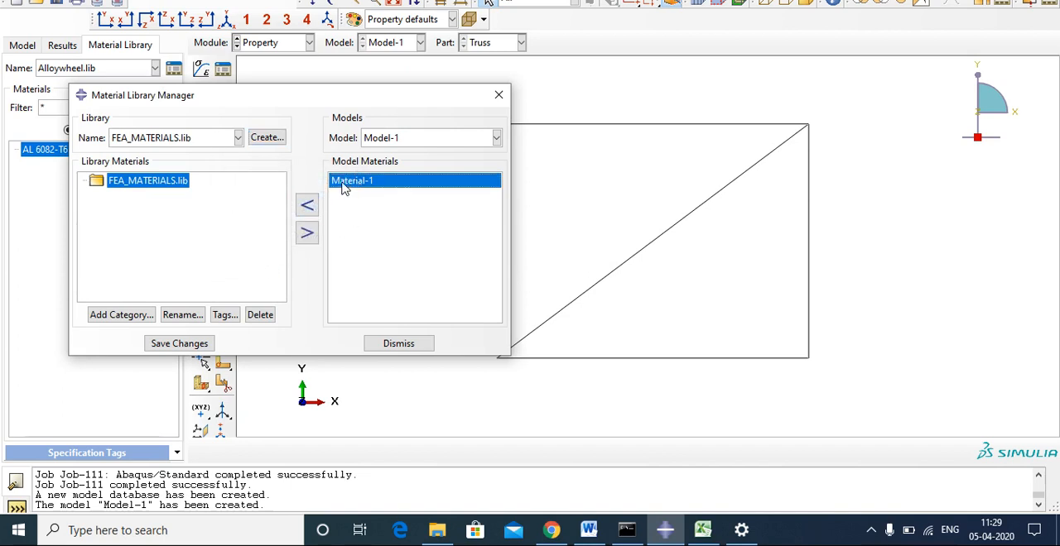
left_click(307, 205)
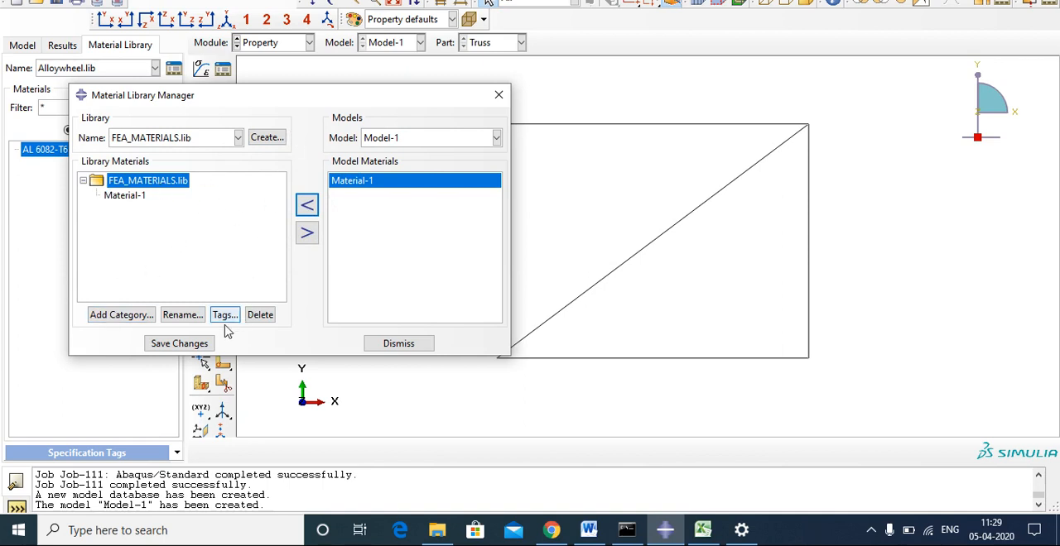
left_click(179, 345)
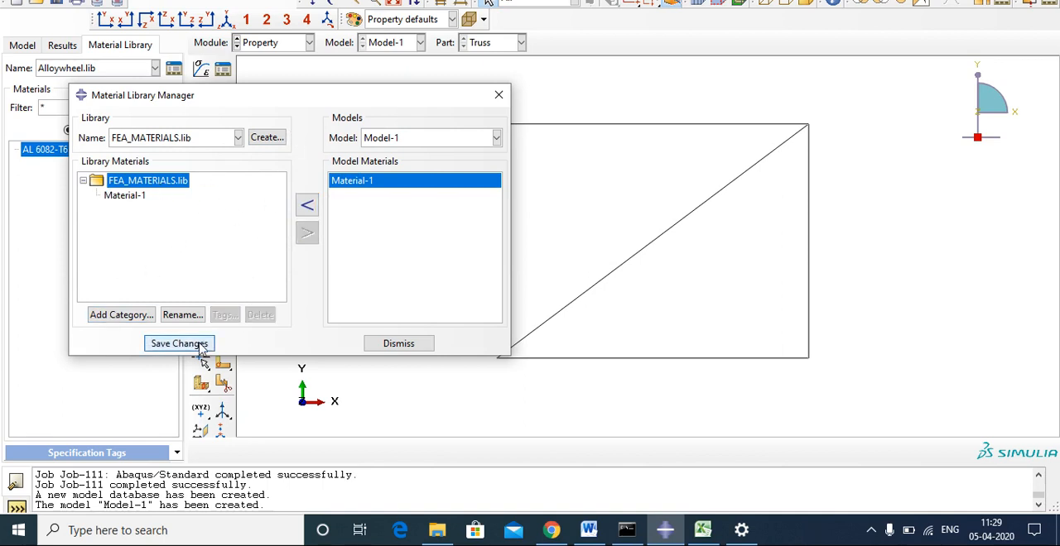
left_click(499, 97)
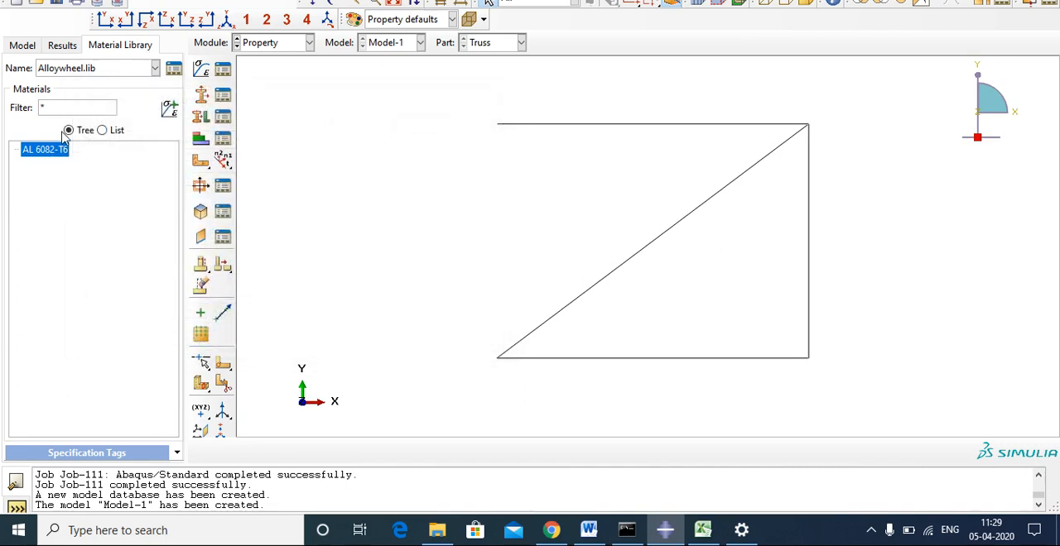
Copy Material-1 from FEA_MATERIALS.lib into the current model, overwriting the existing material, and select it among the model's materials.
left_click(99, 69)
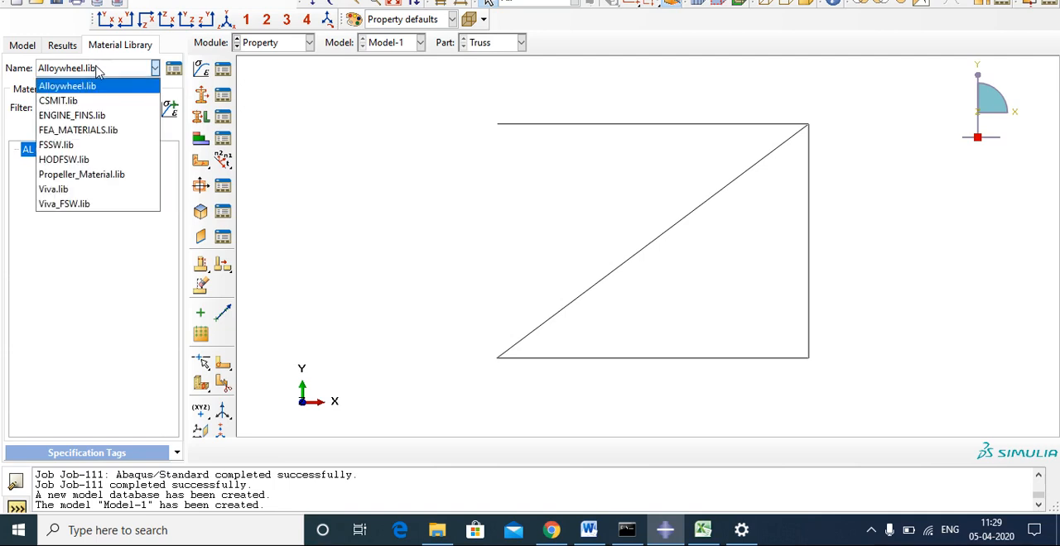
left_click(71, 130)
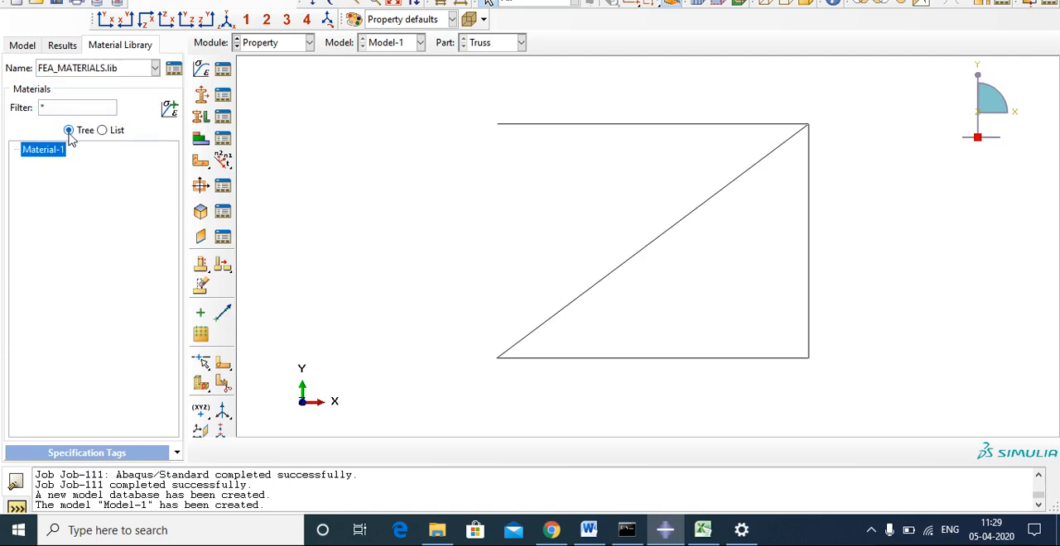
double_click(43, 151)
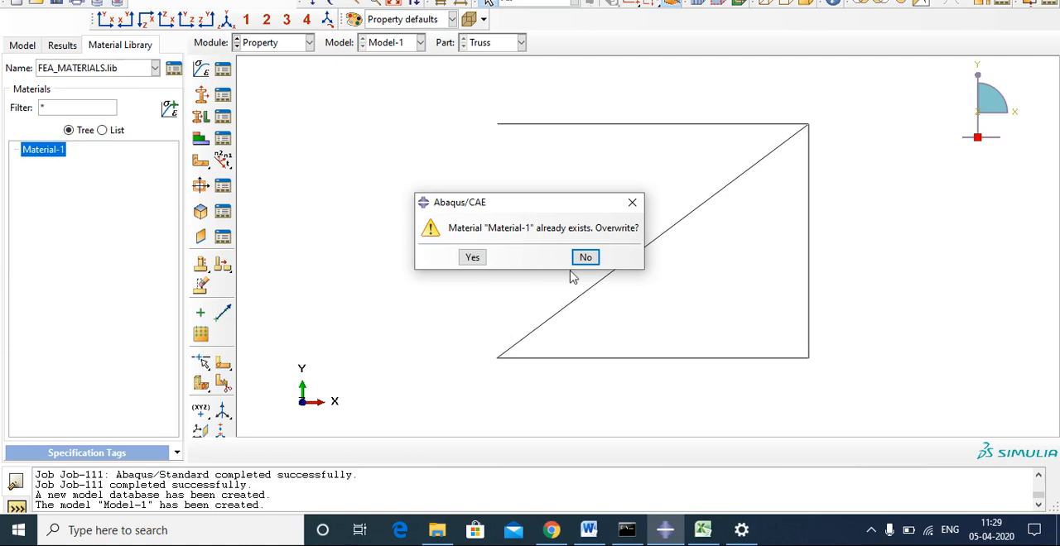
left_click(472, 259)
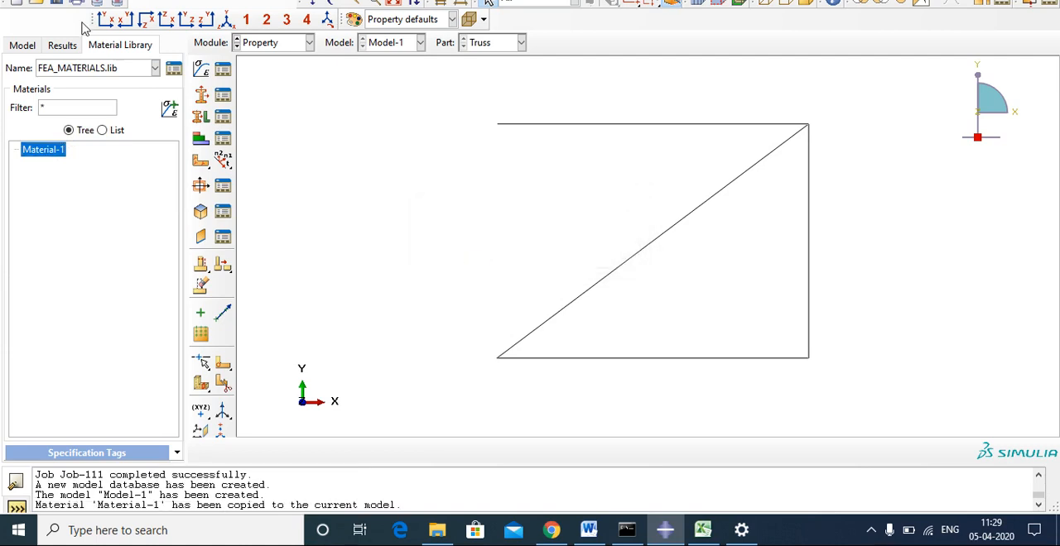
left_click(32, 48)
left_click(35, 133)
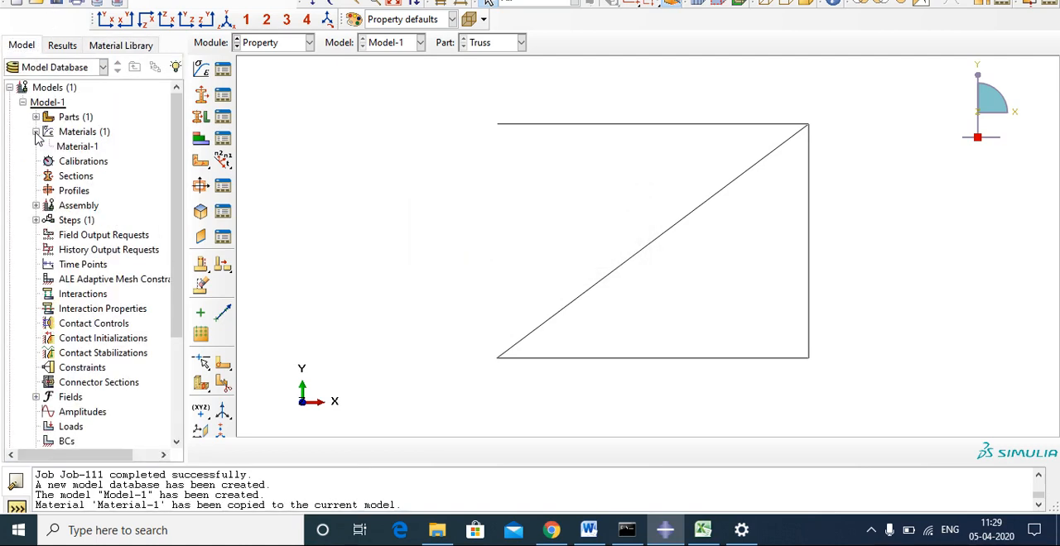
left_click(76, 148)
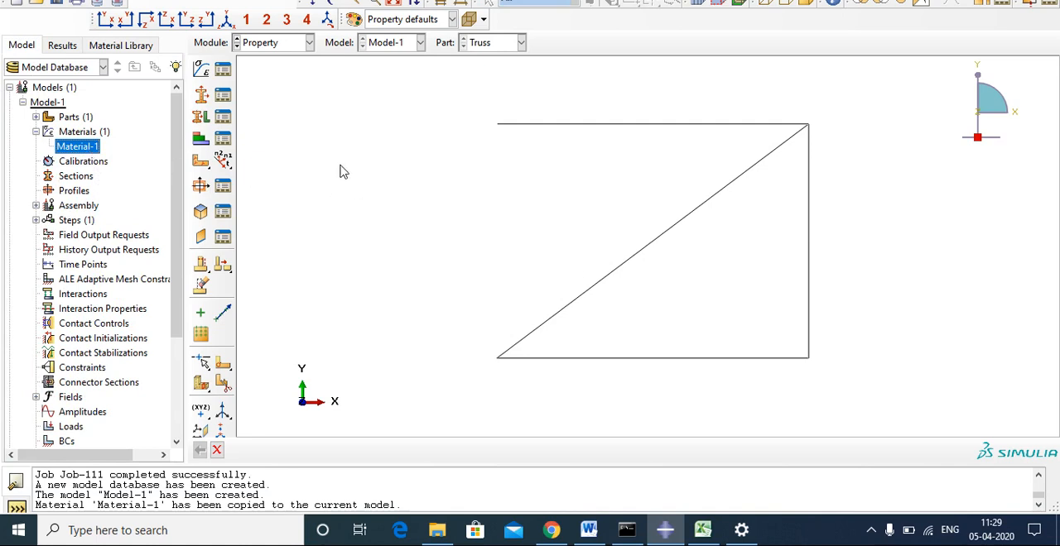
Start a new section, Section-1, of category Beam and type Truss, dismissing the Windows drive notifications.
left_click(200, 94)
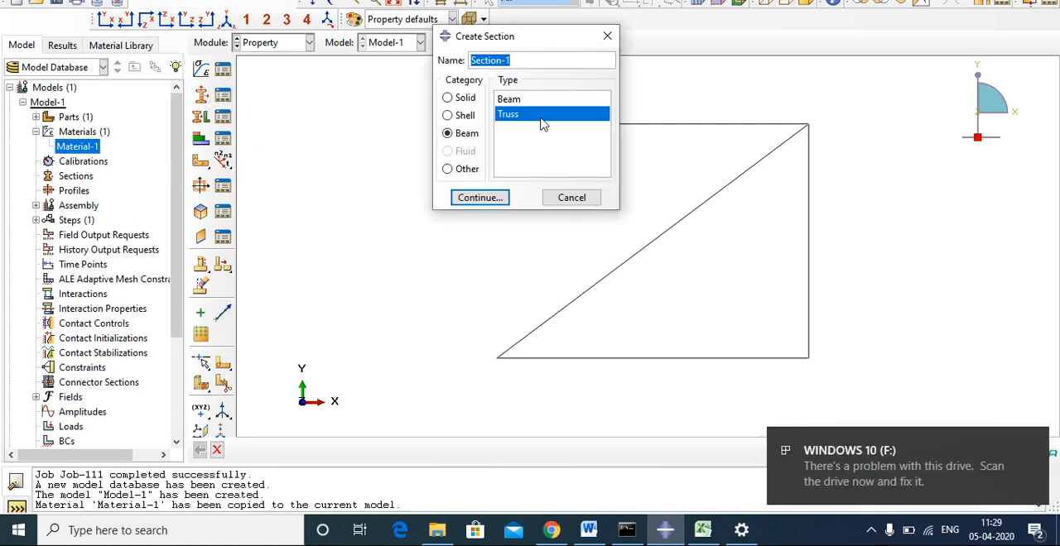
left_click(1029, 442)
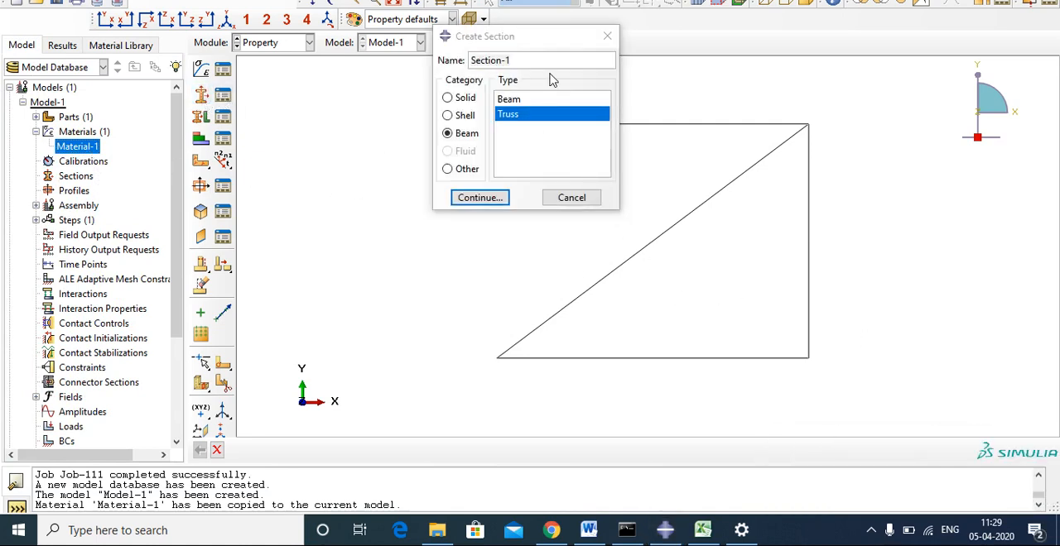
left_click(1031, 444)
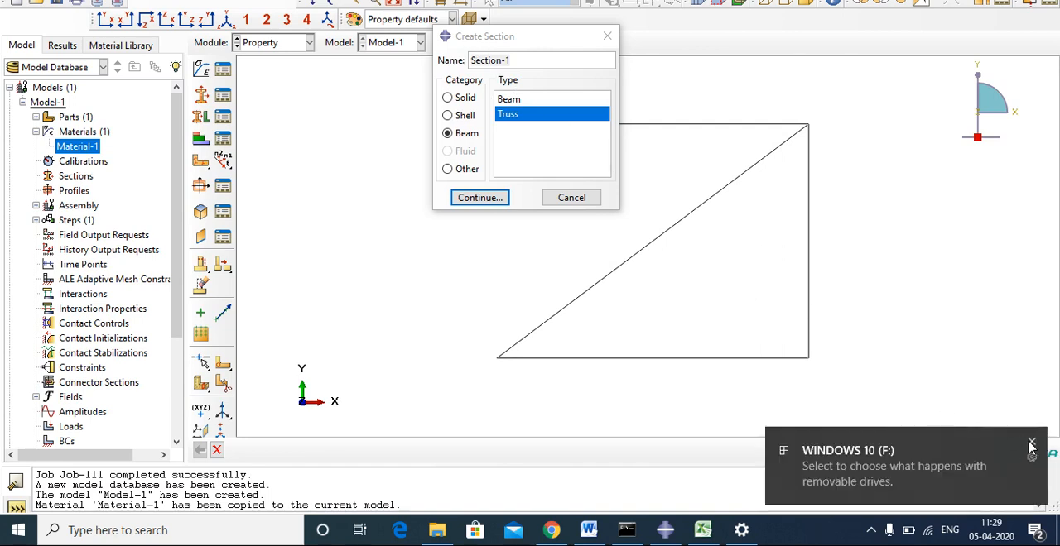
left_click(1031, 445)
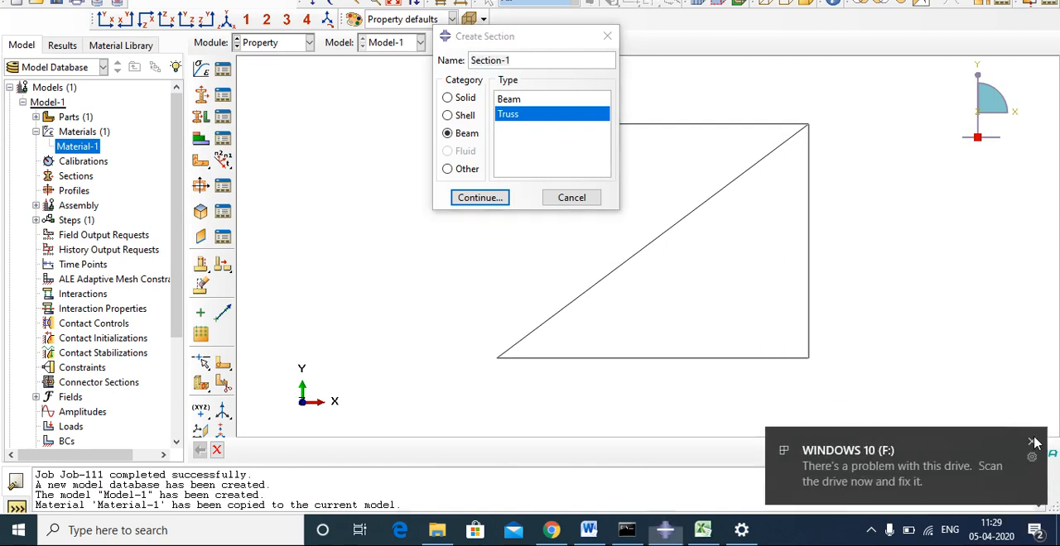
left_click(1033, 443)
left_click(1033, 444)
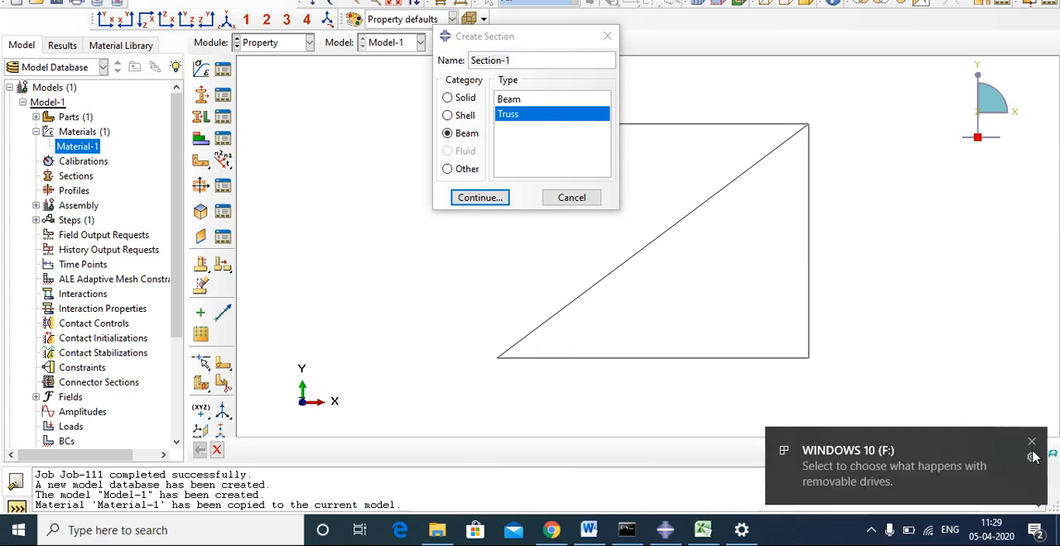
left_click(1032, 442)
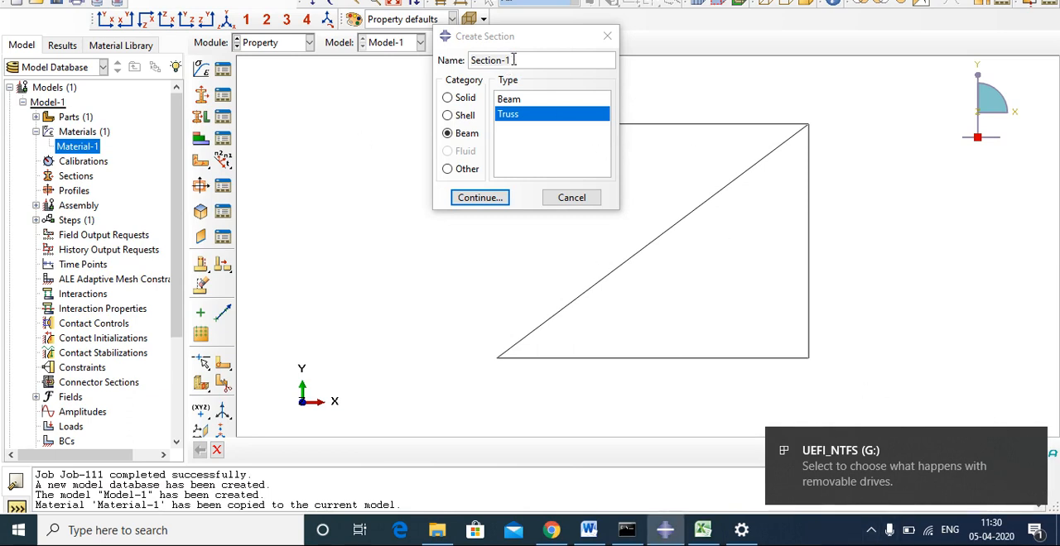
left_click(470, 134)
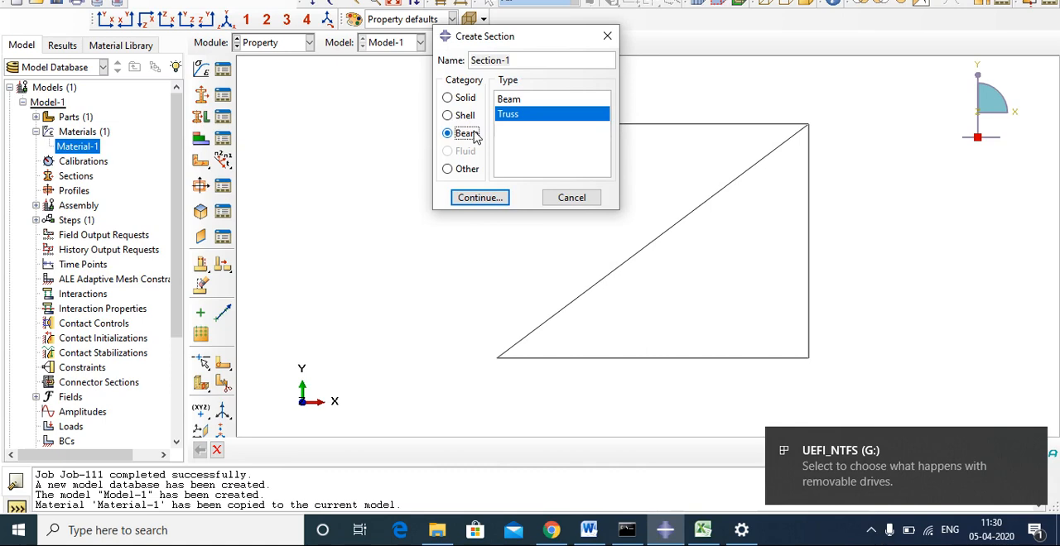
left_click(485, 202)
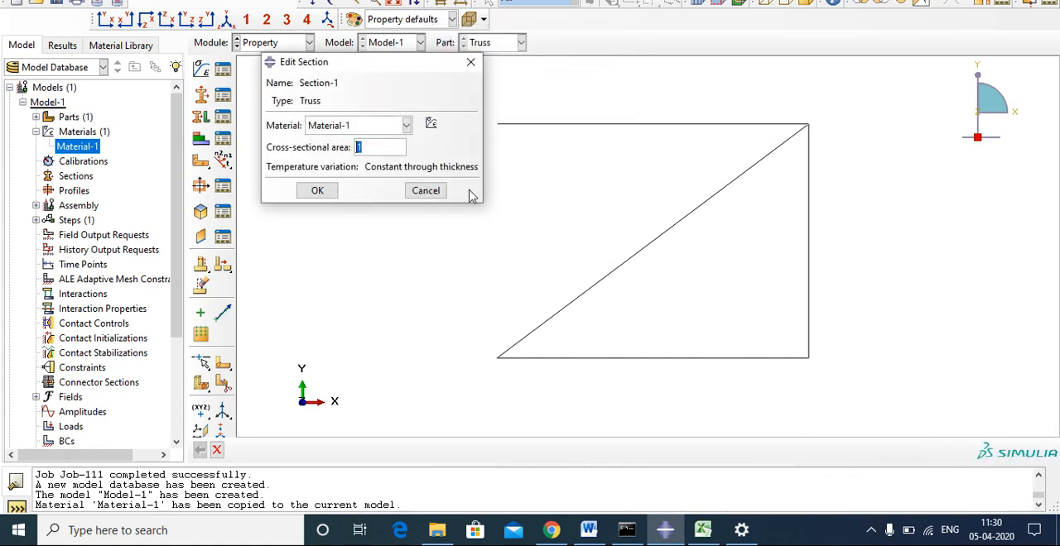
Check the area in the Word problem, set Section-1's cross-sectional area to 0.1 in Abaqus/CAE, and review the section list.
left_click(601, 538)
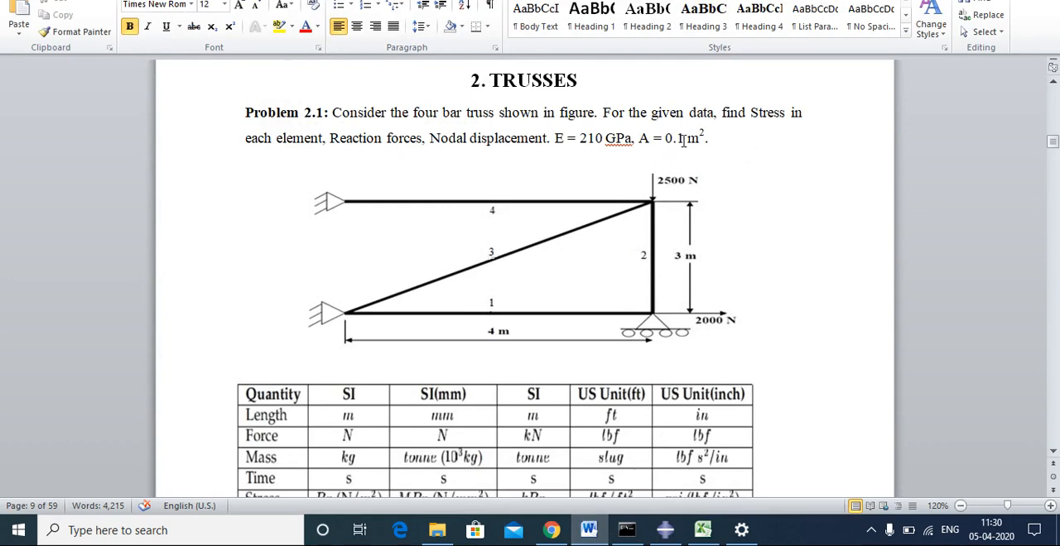
left_click(664, 534)
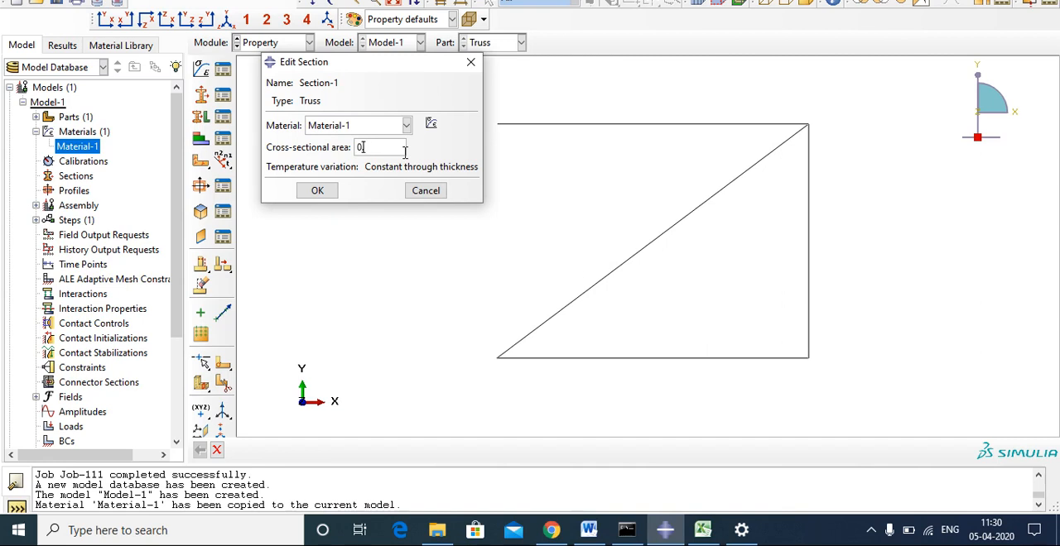
left_click(322, 193)
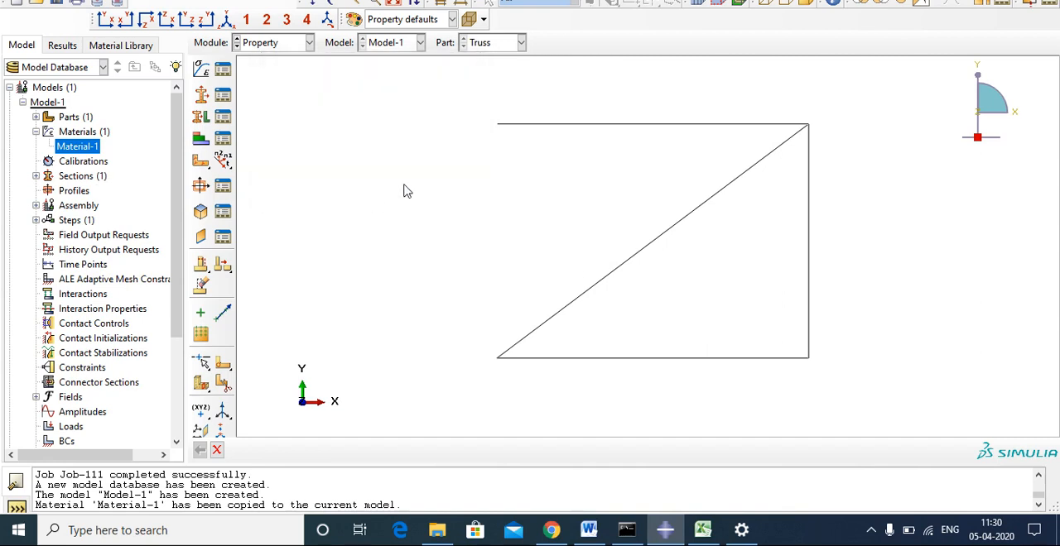
left_click(222, 117)
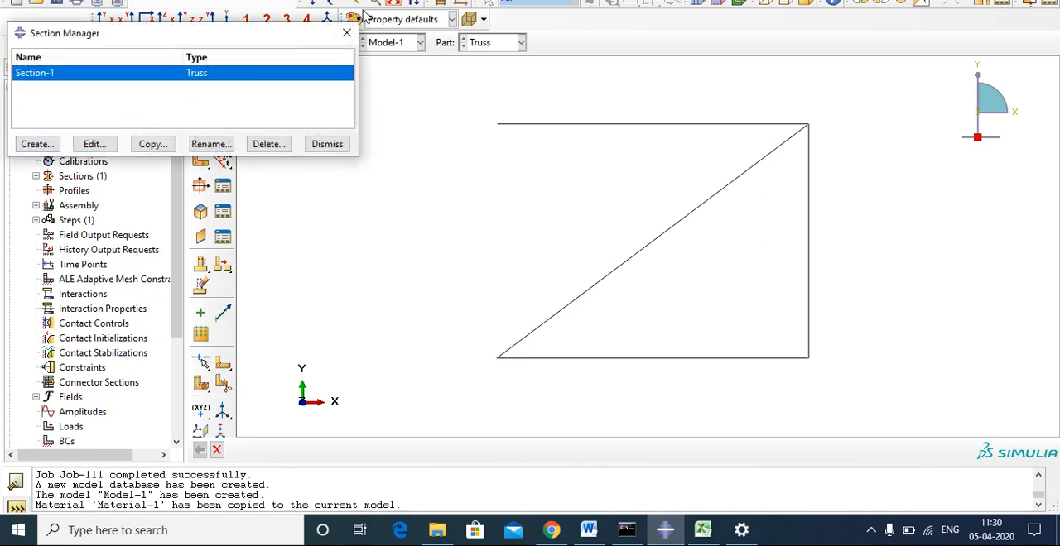
left_click(346, 33)
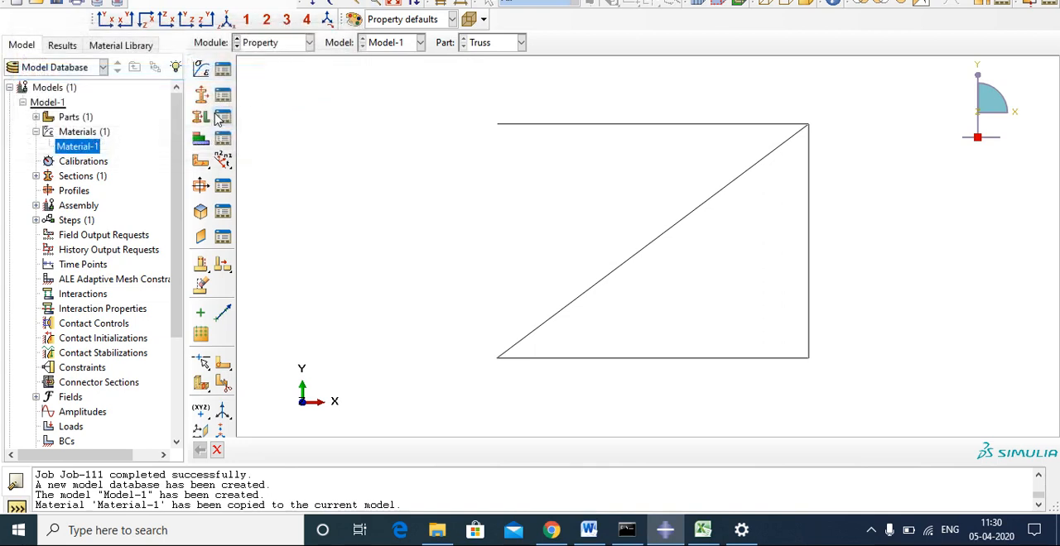
Assign Section-1 to all four truss members as a set and end the assignment command.
left_click(200, 117)
scroll(463, 182, "down", 1)
left_click_drag(391, 101, 789, 402)
left_click(555, 452)
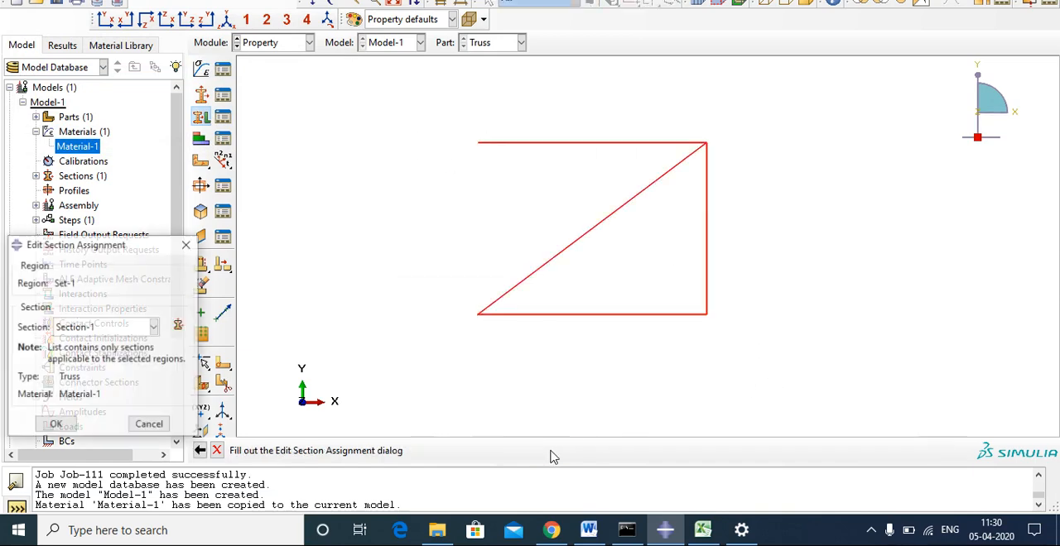
left_click(60, 426)
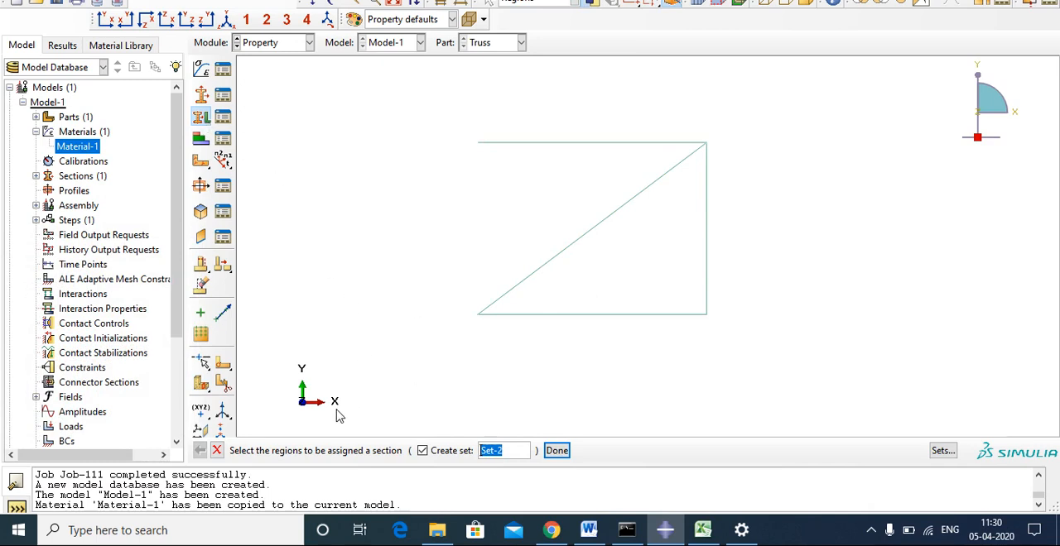
left_click(217, 451)
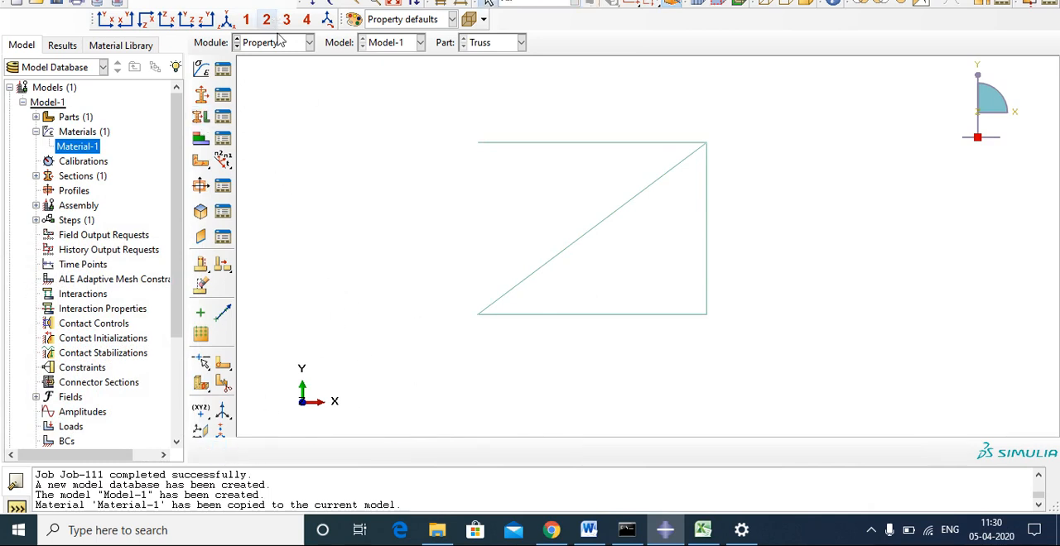
Create an independent instance of the Truss part in the assembly.
left_click(277, 42)
left_click(278, 89)
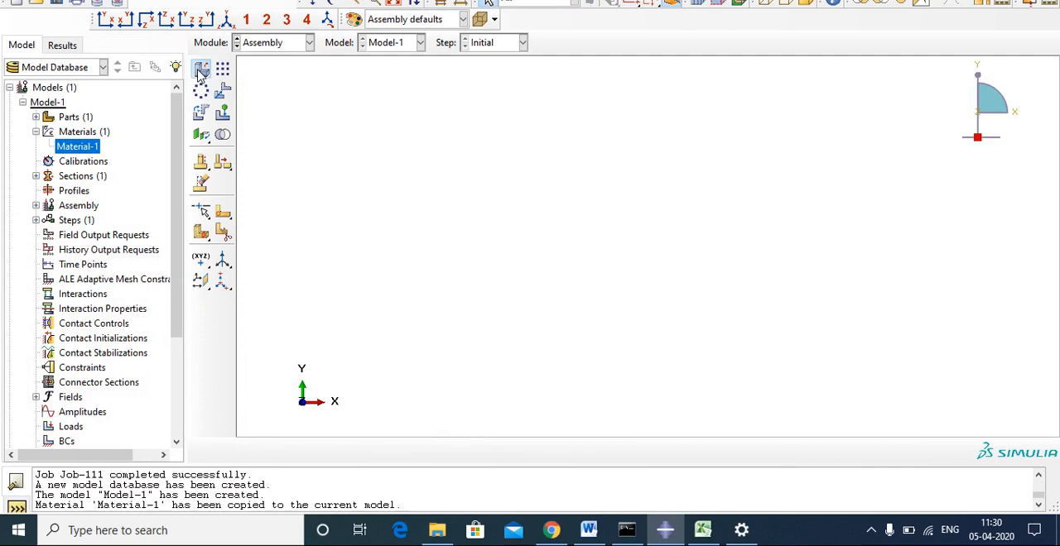
left_click(200, 70)
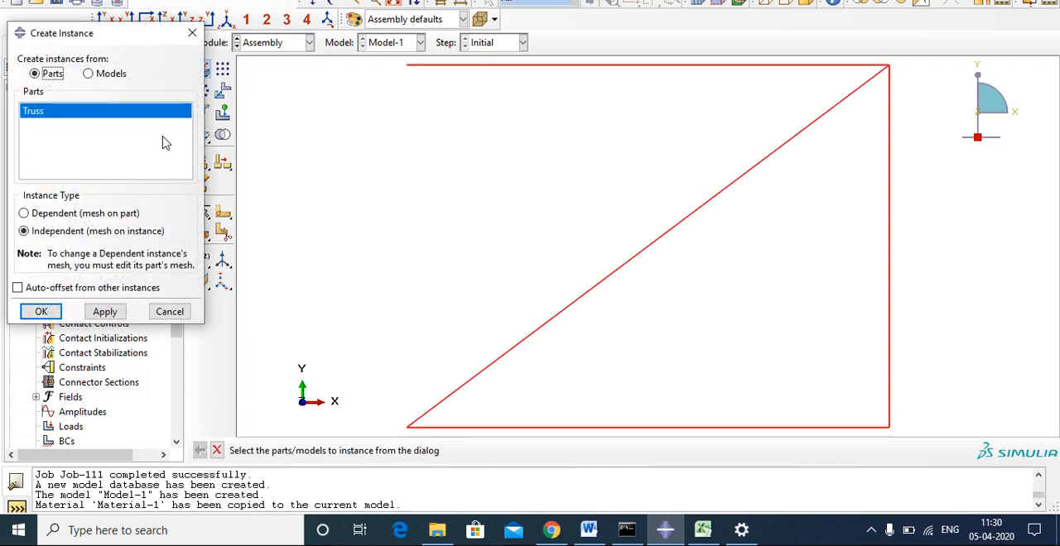
left_click(42, 312)
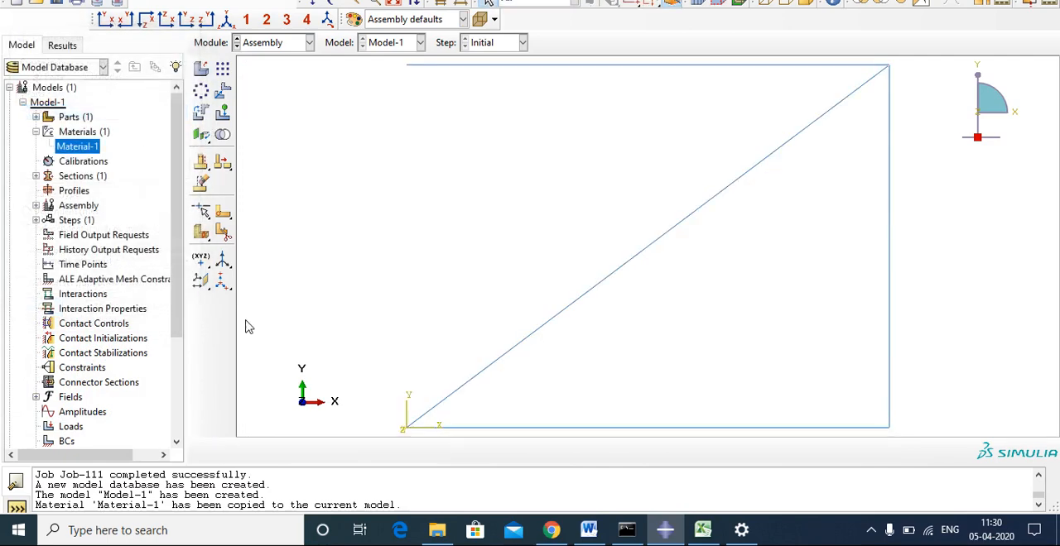
Create Step-1 after the initial step as a Static, Linear perturbation procedure with the description "Loading".
left_click(260, 44)
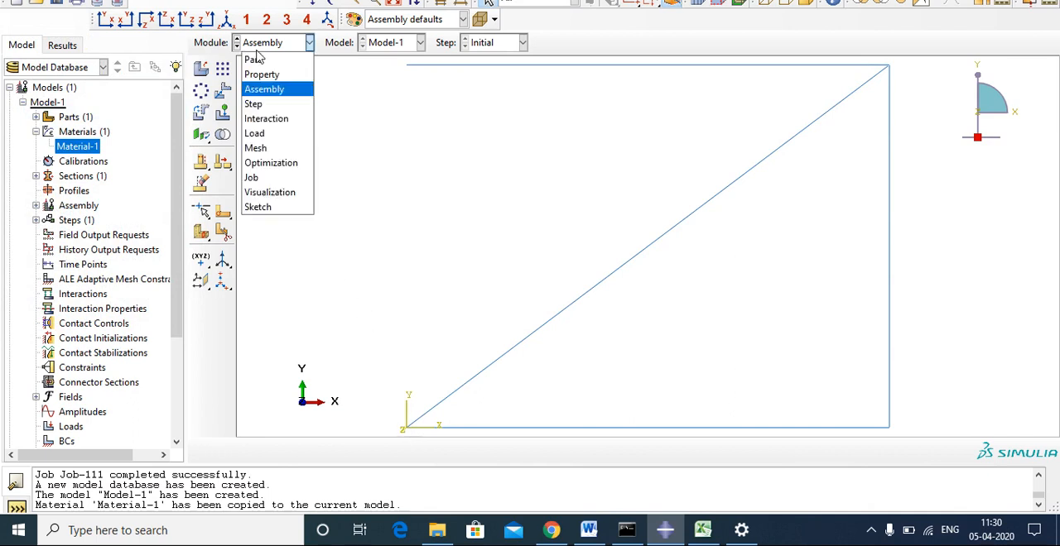
left_click(253, 104)
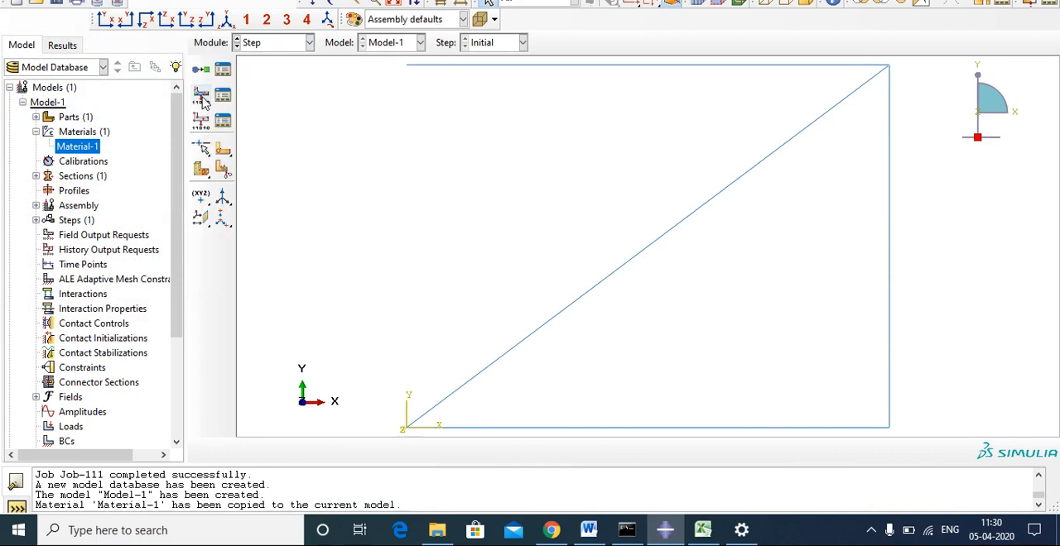
left_click(202, 96)
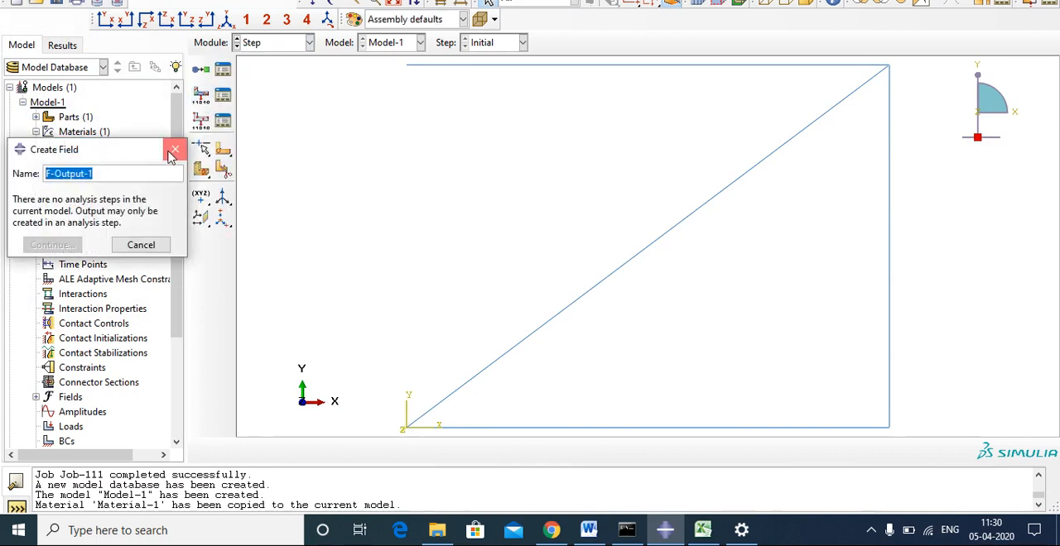
left_click(170, 147)
left_click(200, 71)
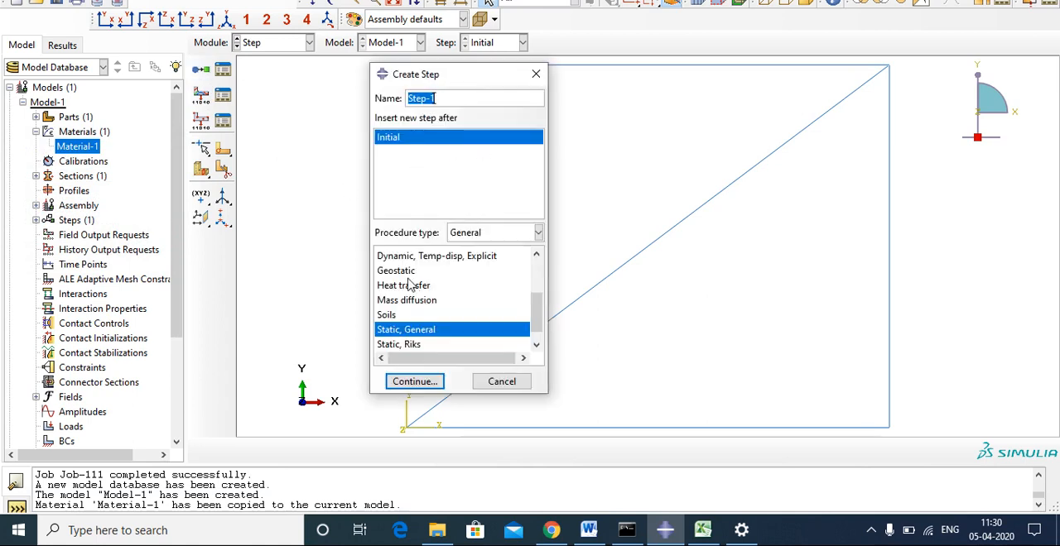
left_click(389, 329)
left_click(465, 235)
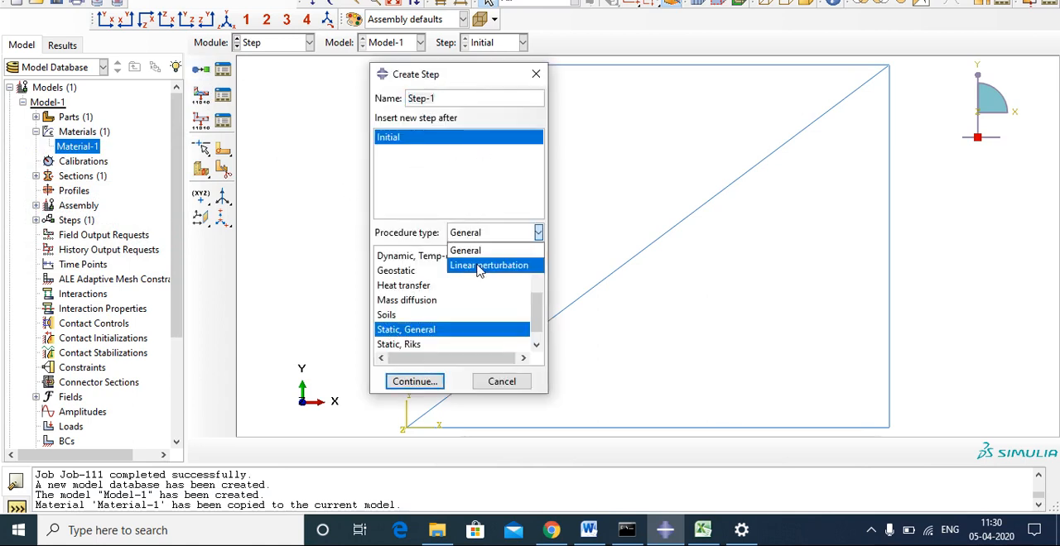
left_click(476, 264)
left_click(419, 381)
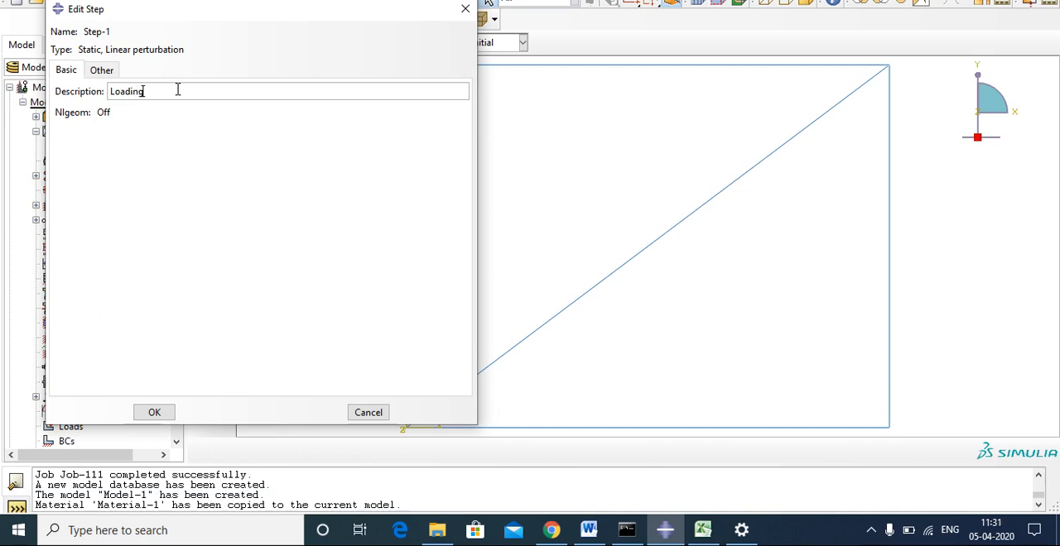
left_click(152, 414)
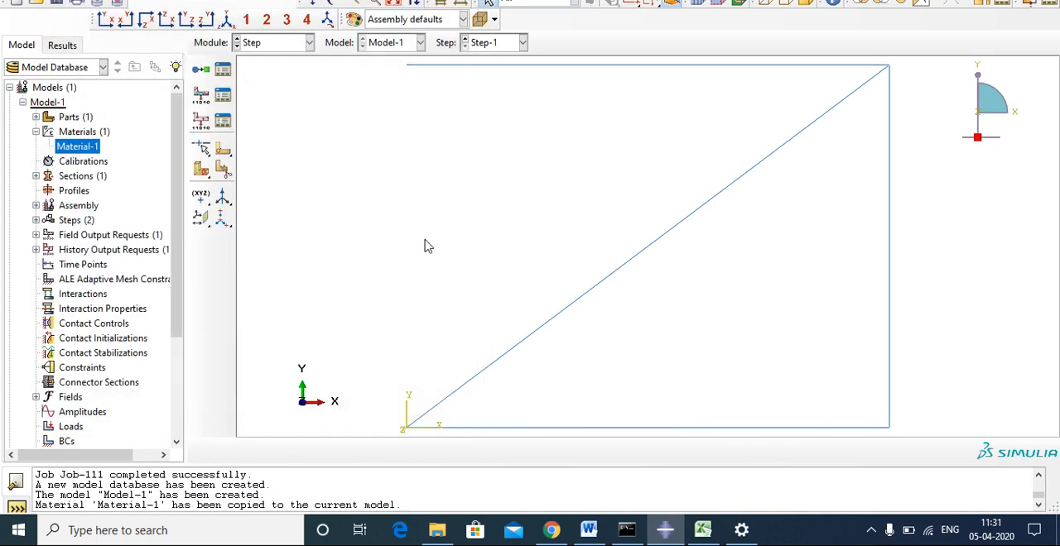
Assign the standard linear Truss element type T2D2 to all four members of the instance for meshing.
left_click(279, 45)
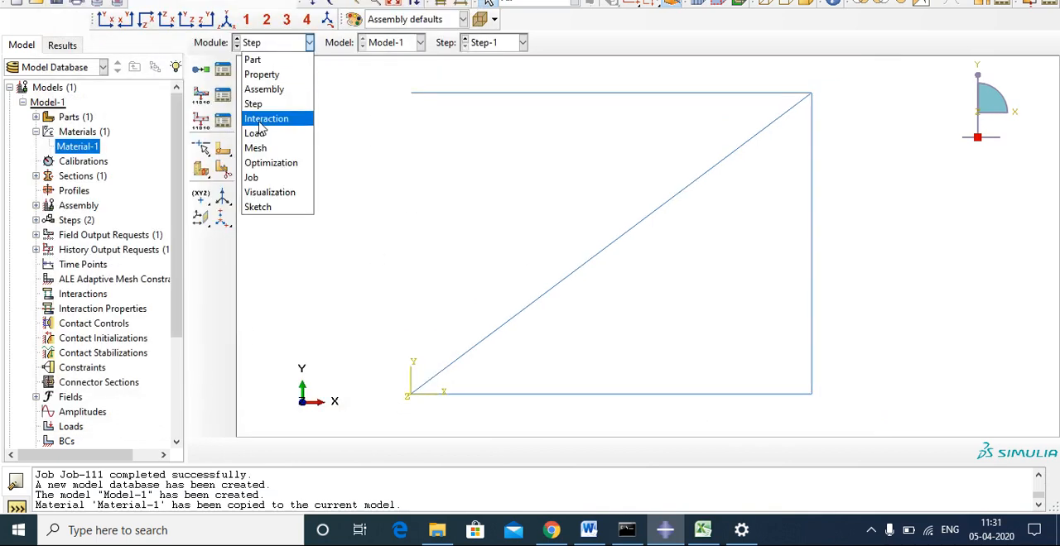
left_click(265, 149)
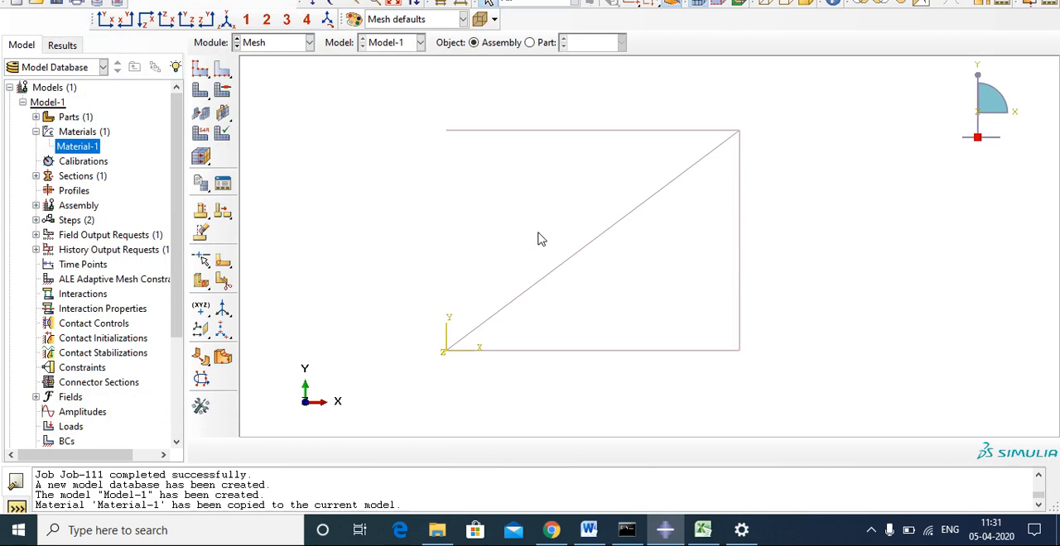
left_click(203, 136)
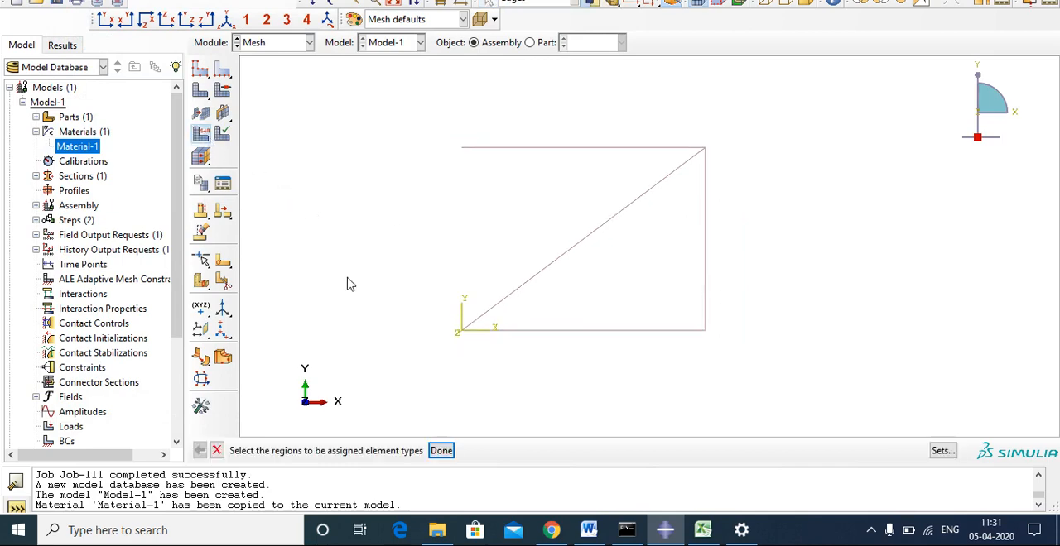
left_click_drag(382, 93, 786, 395)
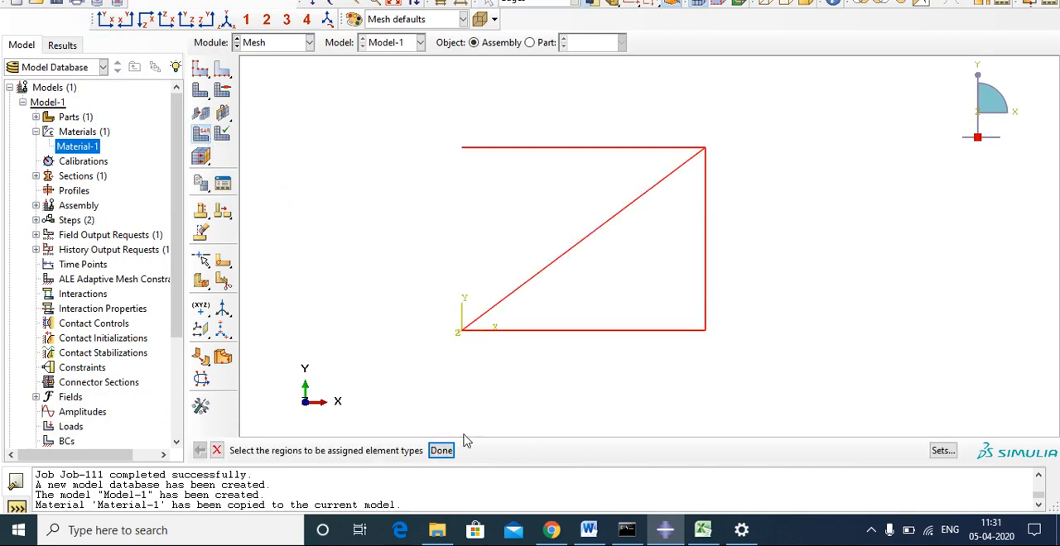
left_click(442, 451)
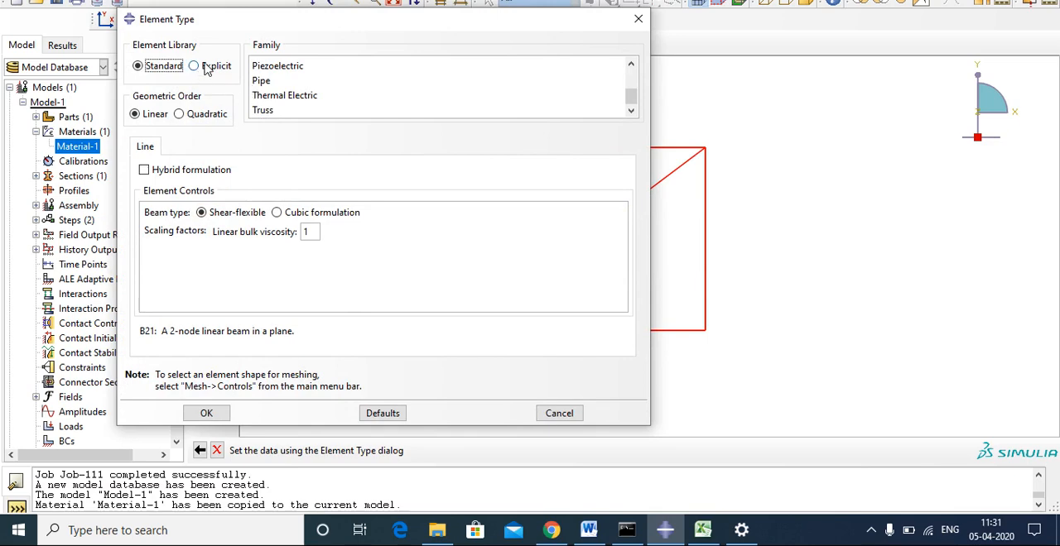
left_click(269, 111)
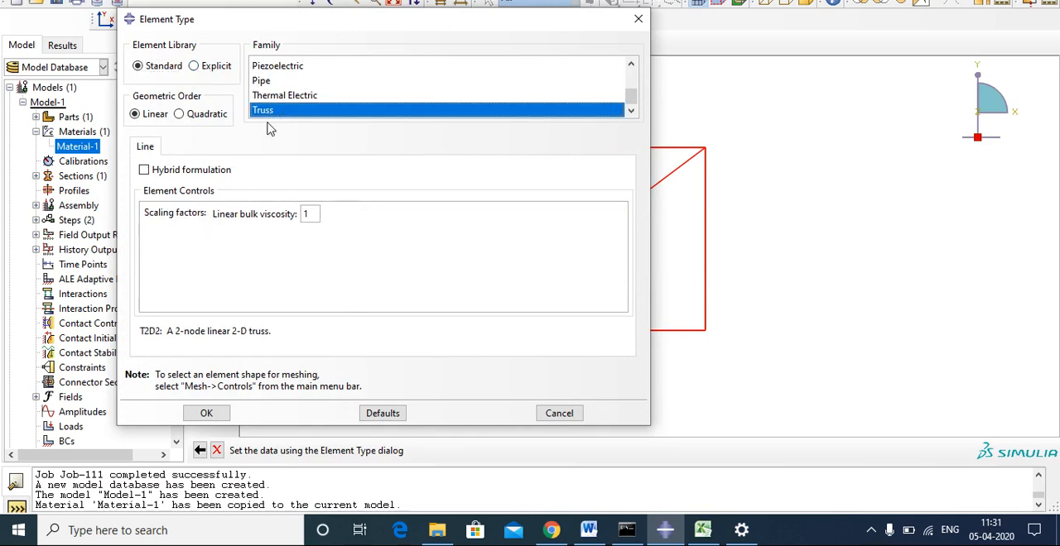
left_click(208, 413)
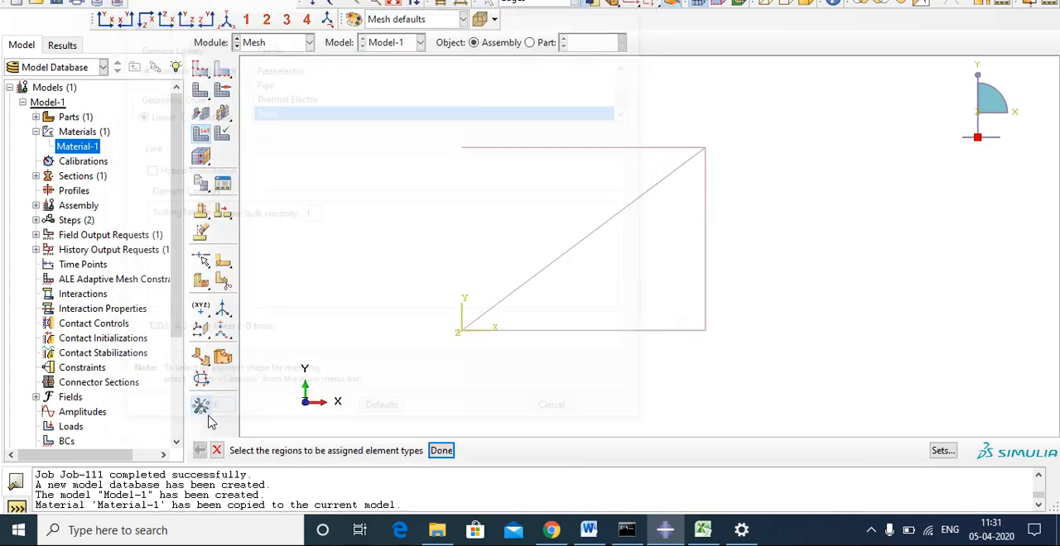
Seed the lower horizontal member by number with 1 element and no bias.
left_click(224, 71)
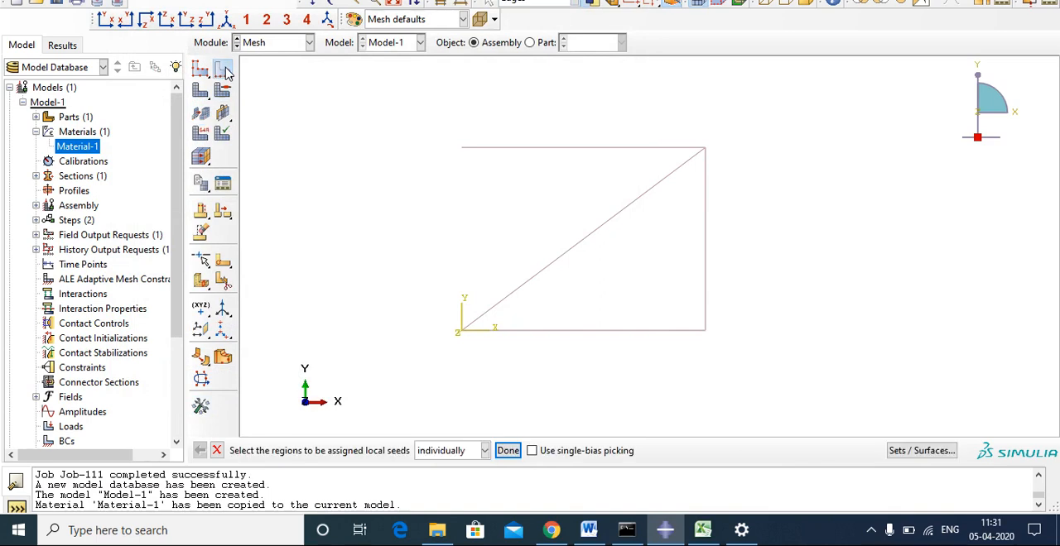
left_click(608, 331)
left_click(508, 451)
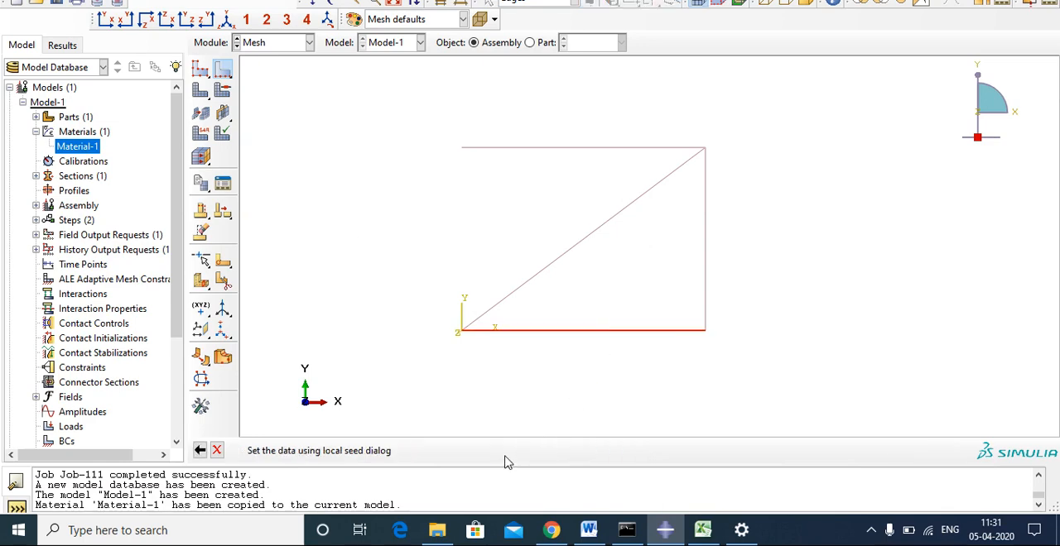
left_click(393, 325)
left_click_drag(478, 247, 315, 101)
left_click(326, 221)
left_click(327, 222)
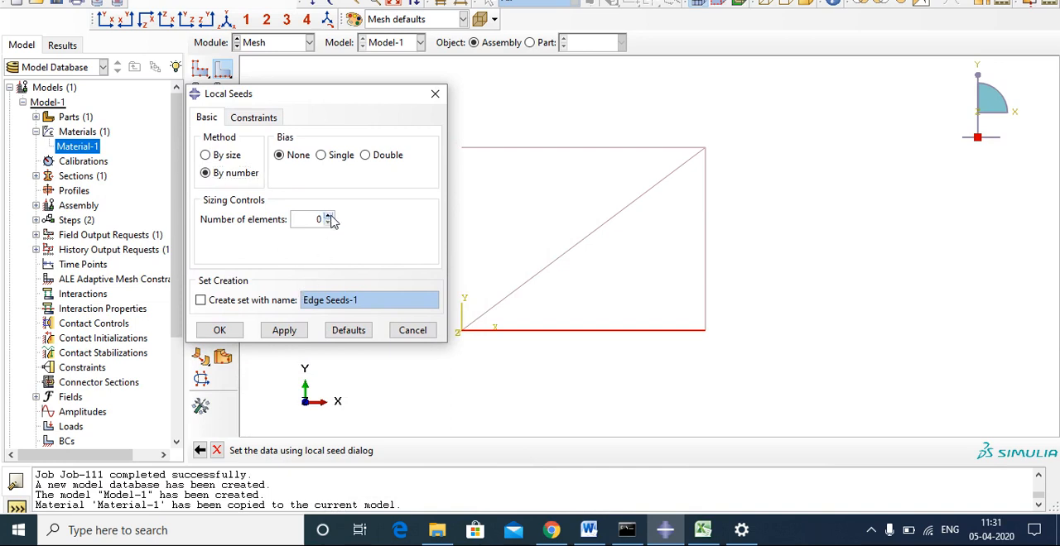
left_click(219, 331)
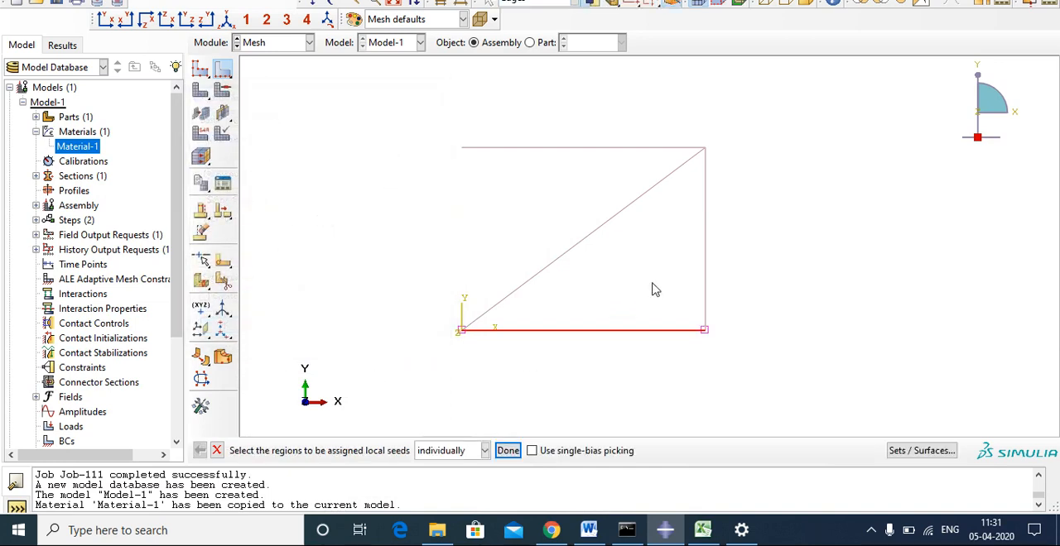
Seed the vertical member and the diagonal member by number with 1 element each.
left_click(704, 273)
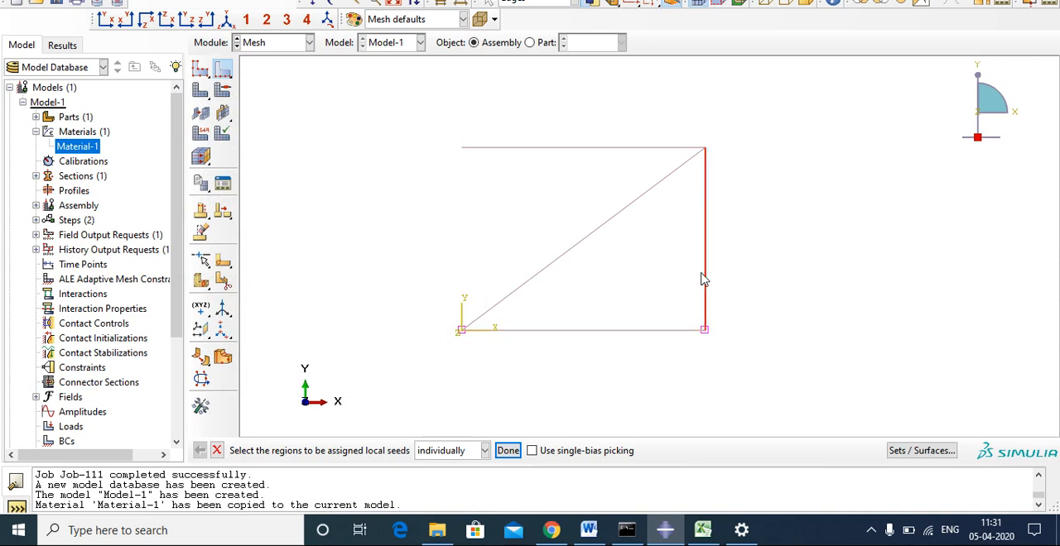
left_click(508, 451)
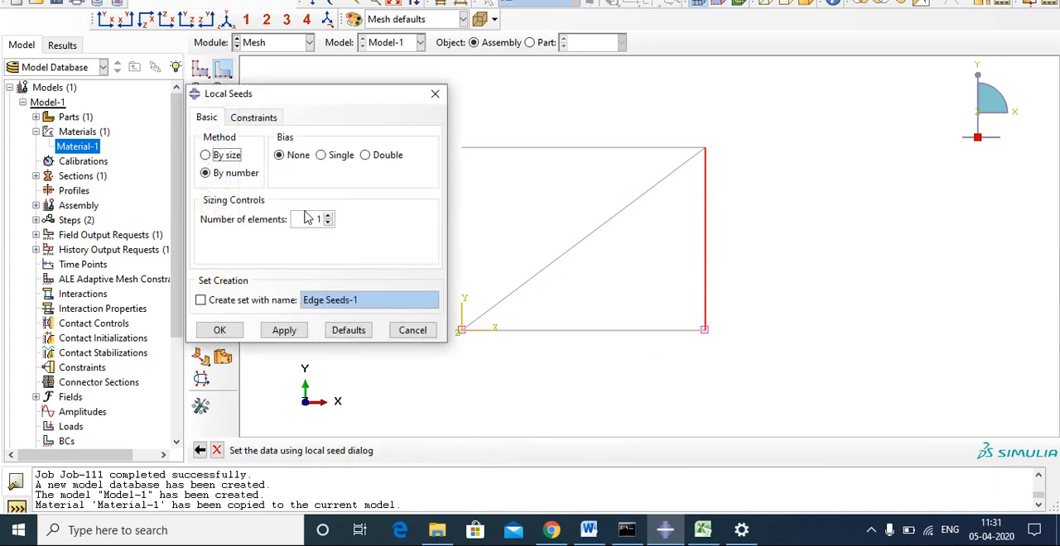
left_click(219, 331)
left_click(619, 220)
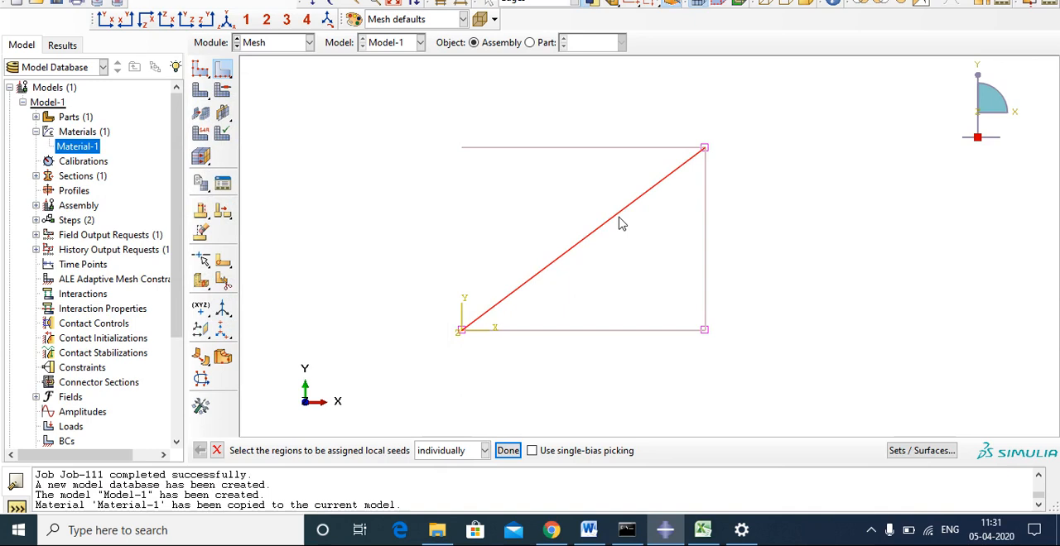
left_click(508, 451)
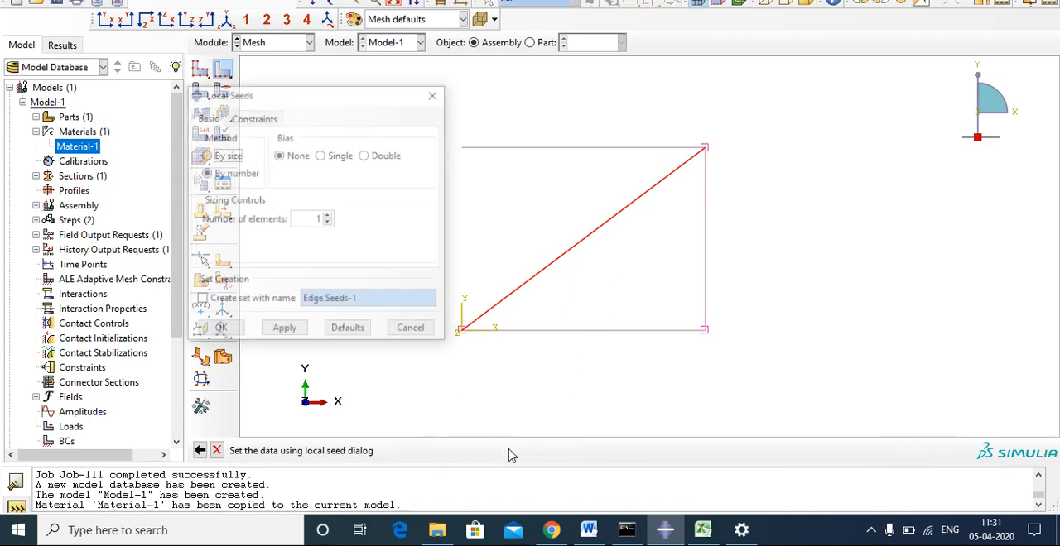
left_click(284, 331)
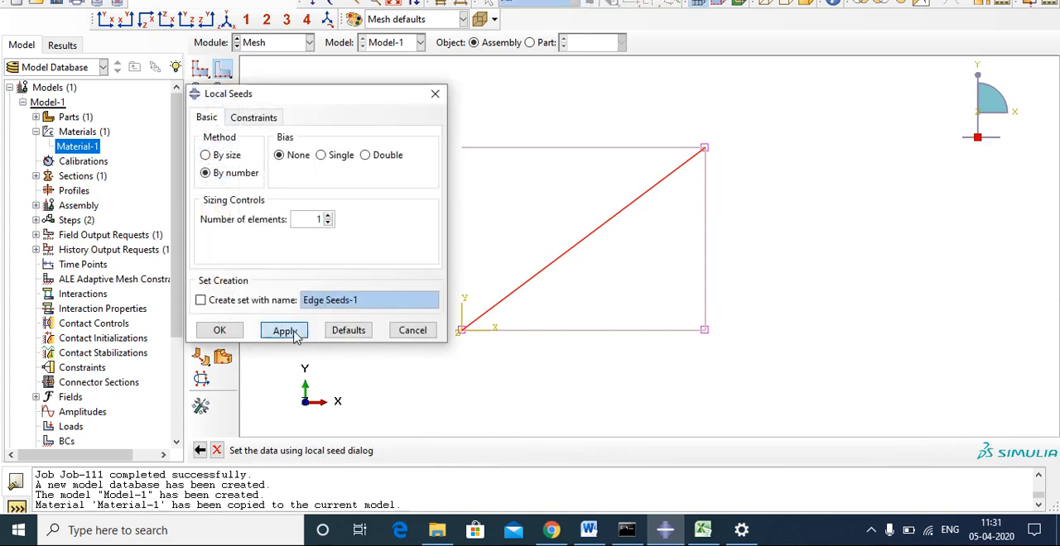
left_click(220, 332)
Seed the upper horizontal member with 1 element, finish local seeding, and mesh the truss instance.
left_click(556, 148)
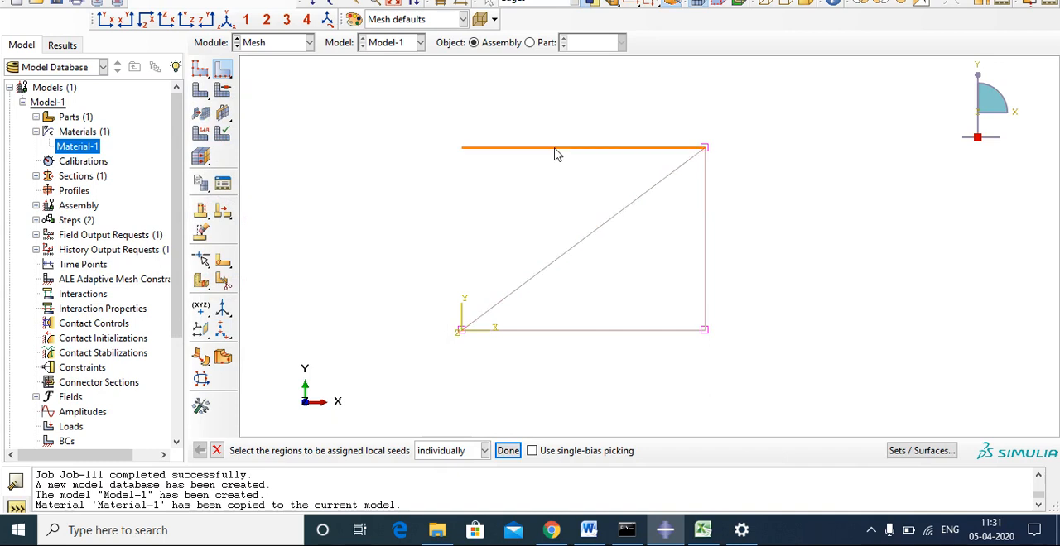
left_click(507, 451)
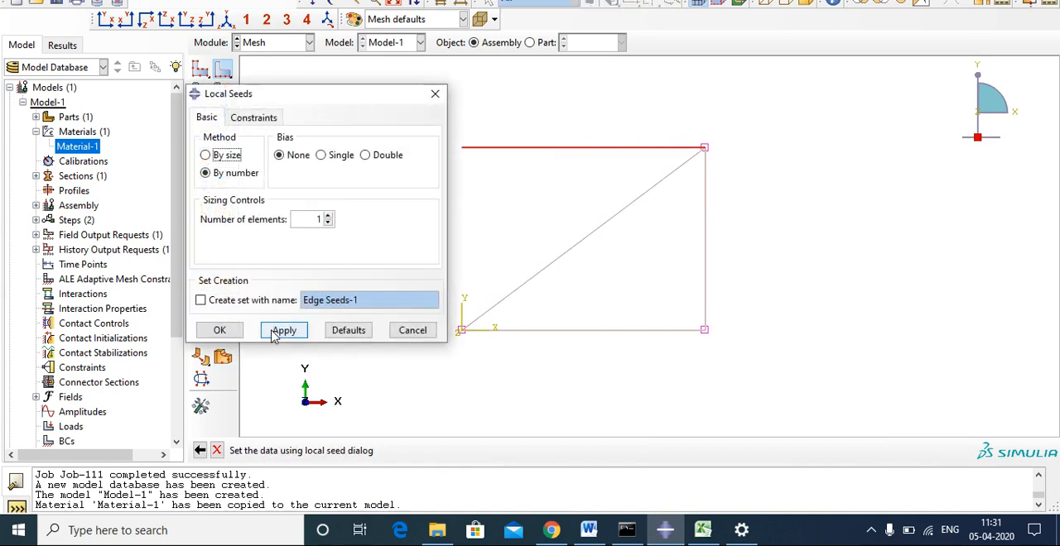
left_click(236, 333)
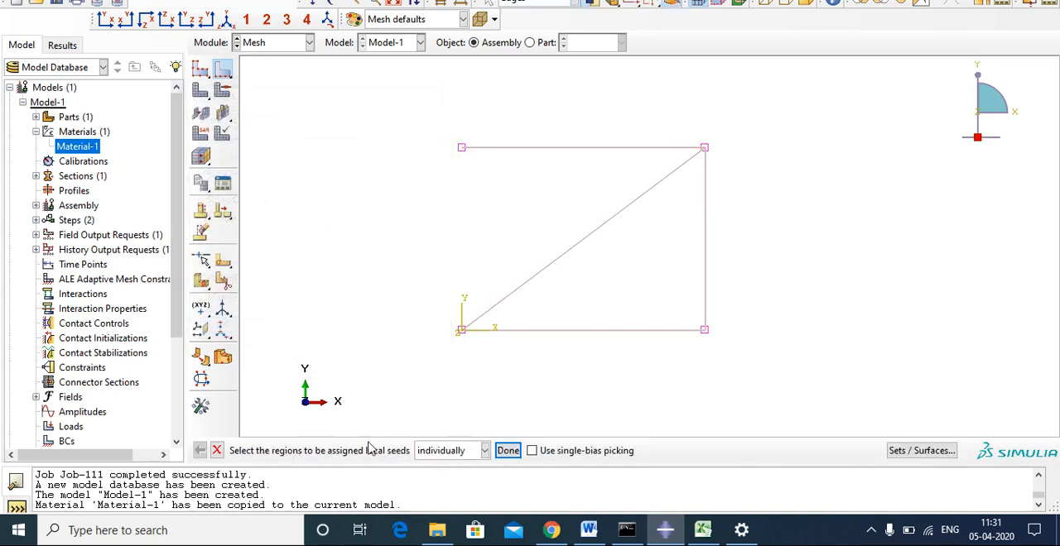
left_click(508, 452)
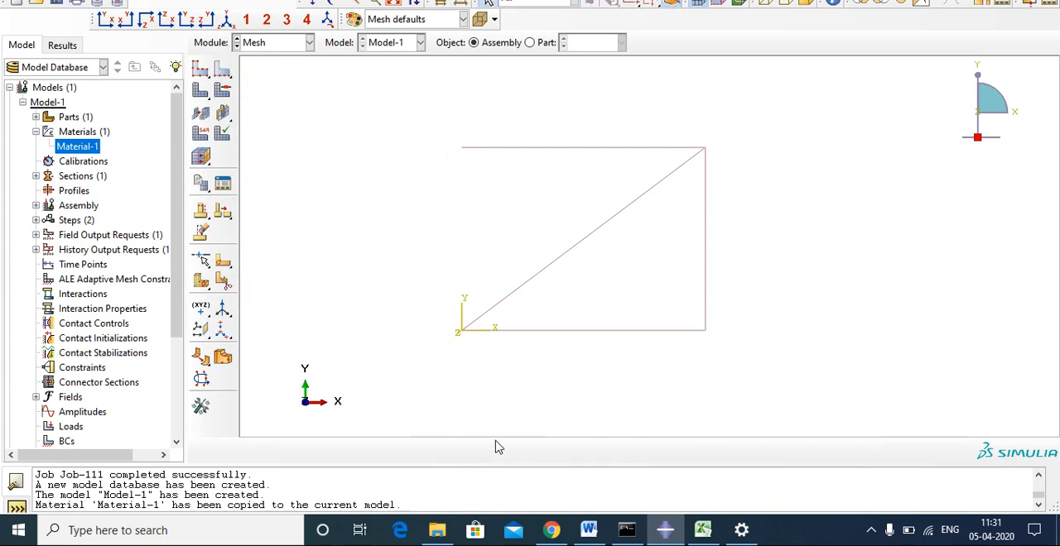
left_click(202, 91)
left_click(367, 451)
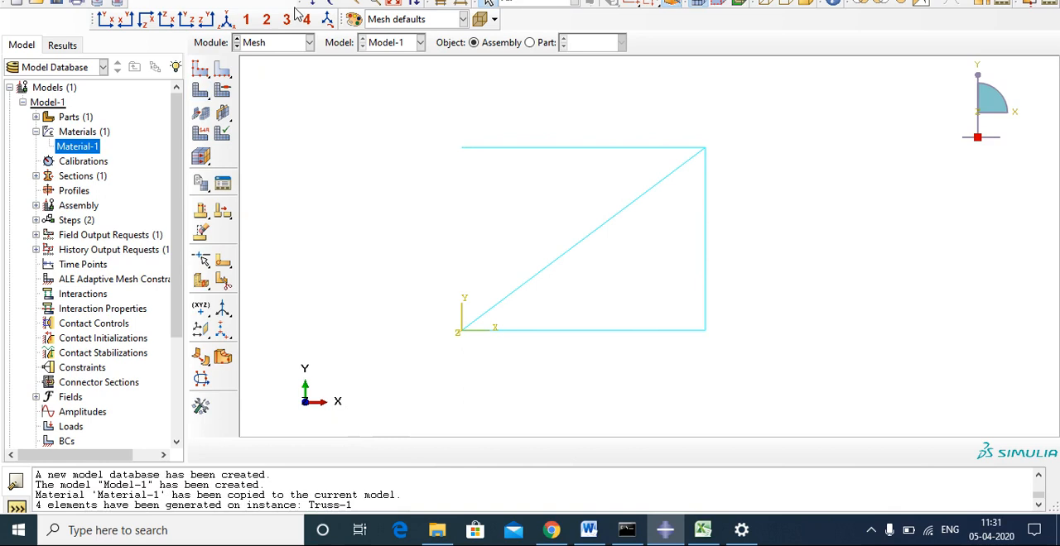
Query the mesh of the entire assembly to check its nodes, elements and element type.
left_click(341, 1)
left_click(357, 1)
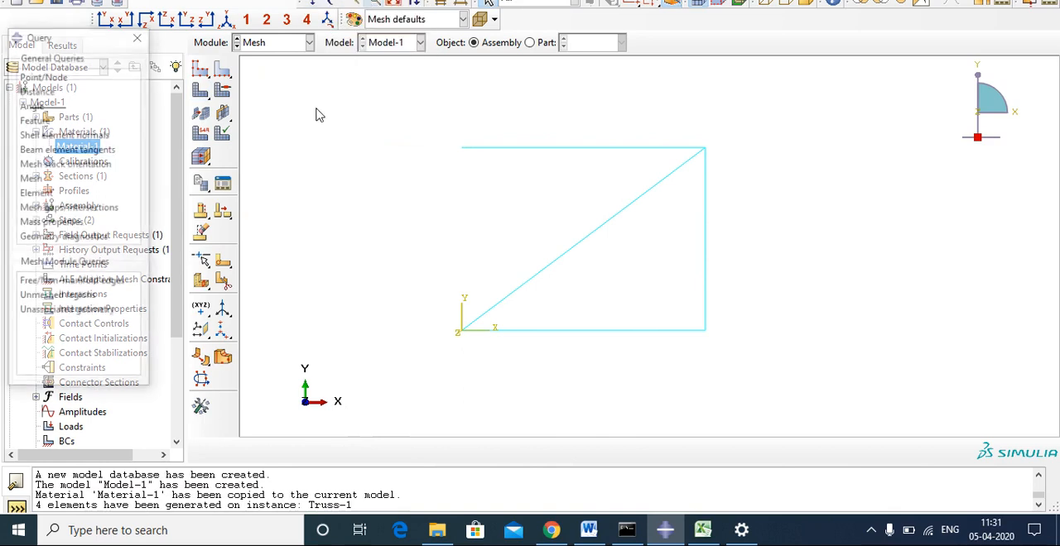
left_click(30, 178)
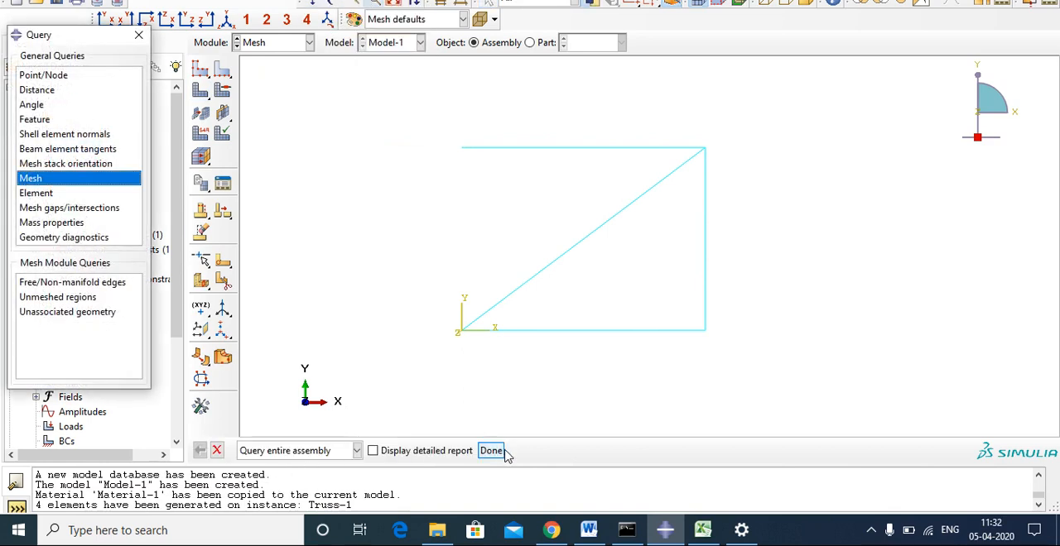
left_click(491, 450)
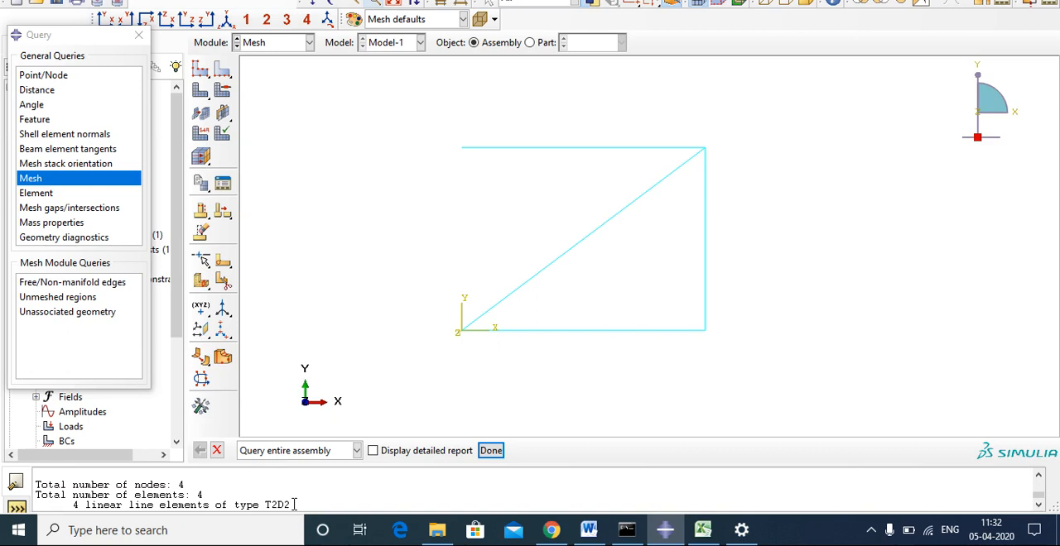
left_click(138, 38)
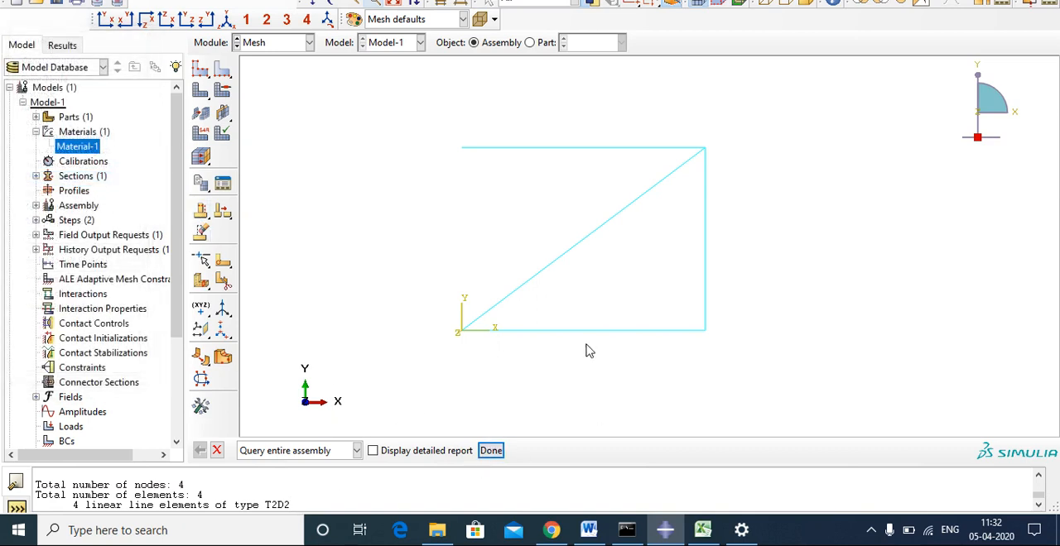
In the Load module, apply a downward concentrated force of 2500 N (CF2 = -2500) at the upper-right joint in Step-1, checking the Word problem.
left_click(217, 451)
left_click(294, 44)
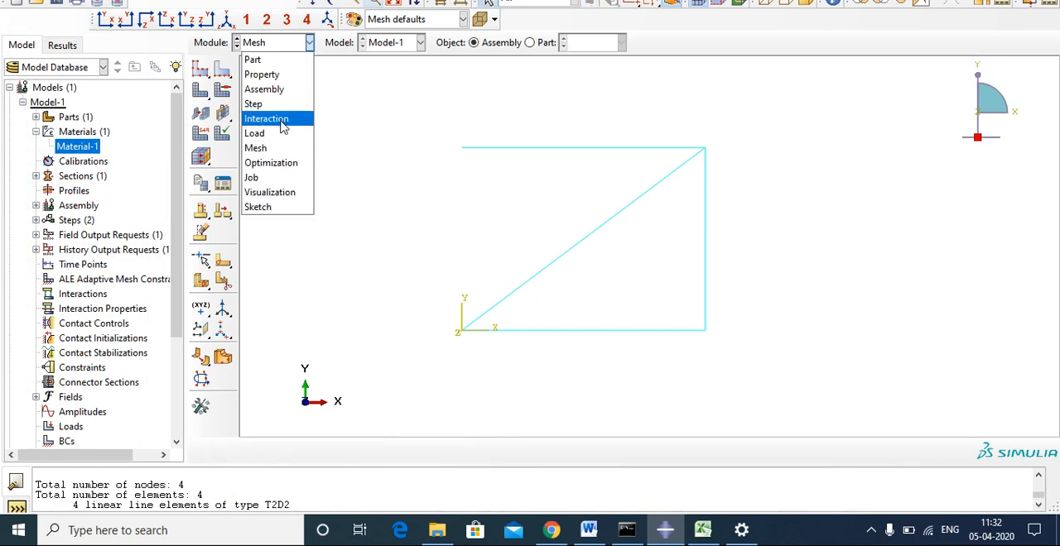
left_click(275, 131)
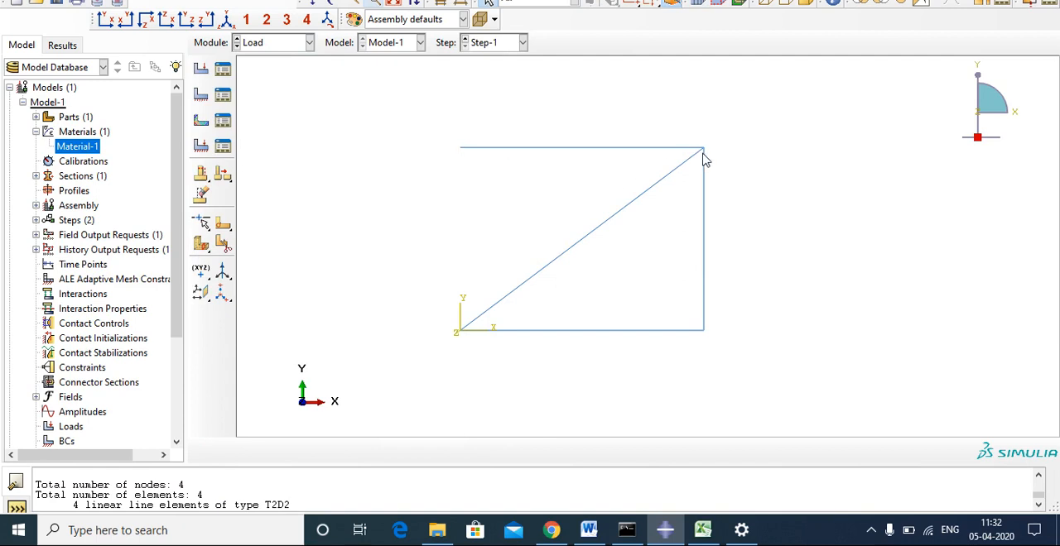
left_click(202, 70)
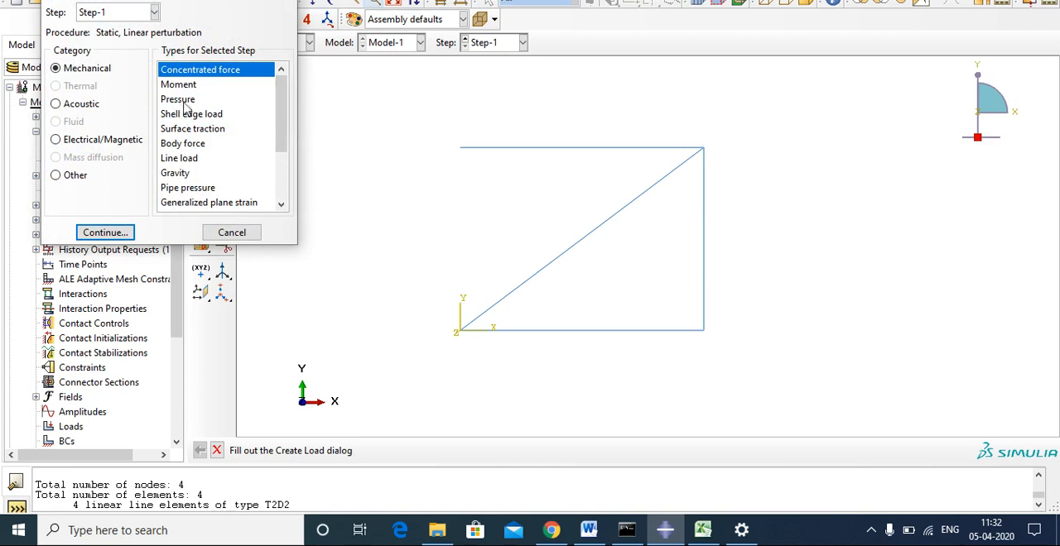
left_click(185, 71)
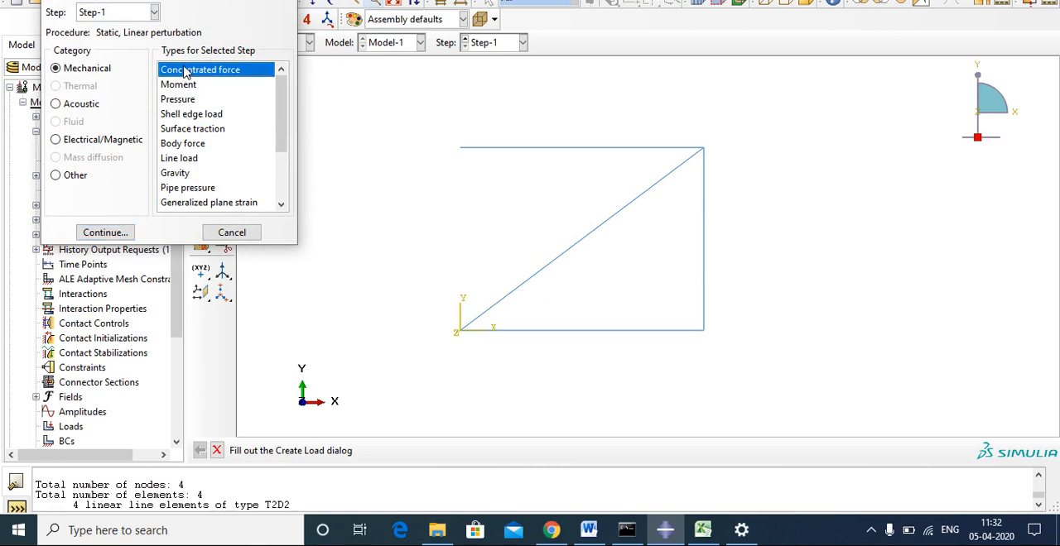
left_click(104, 233)
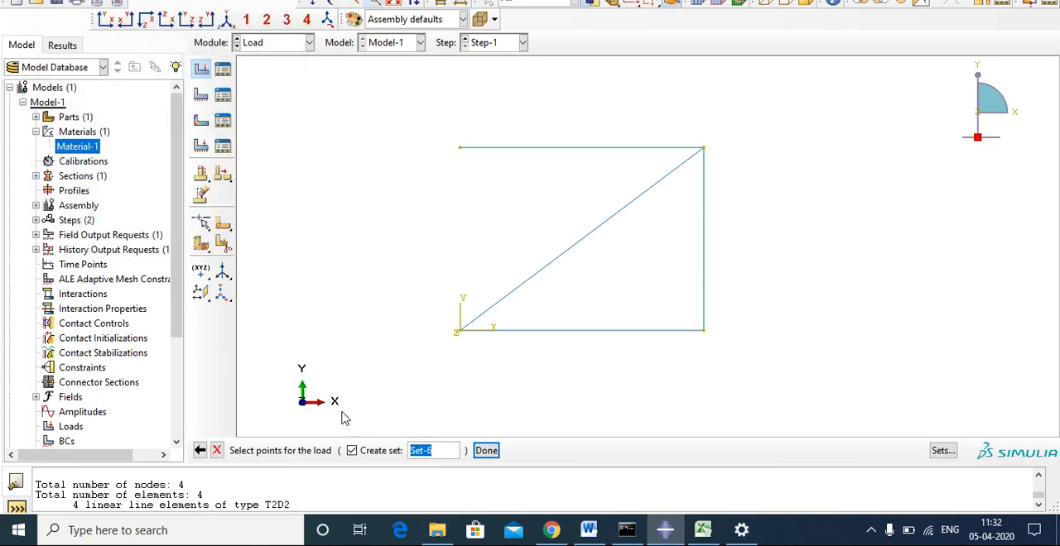
left_click(703, 149)
left_click(487, 452)
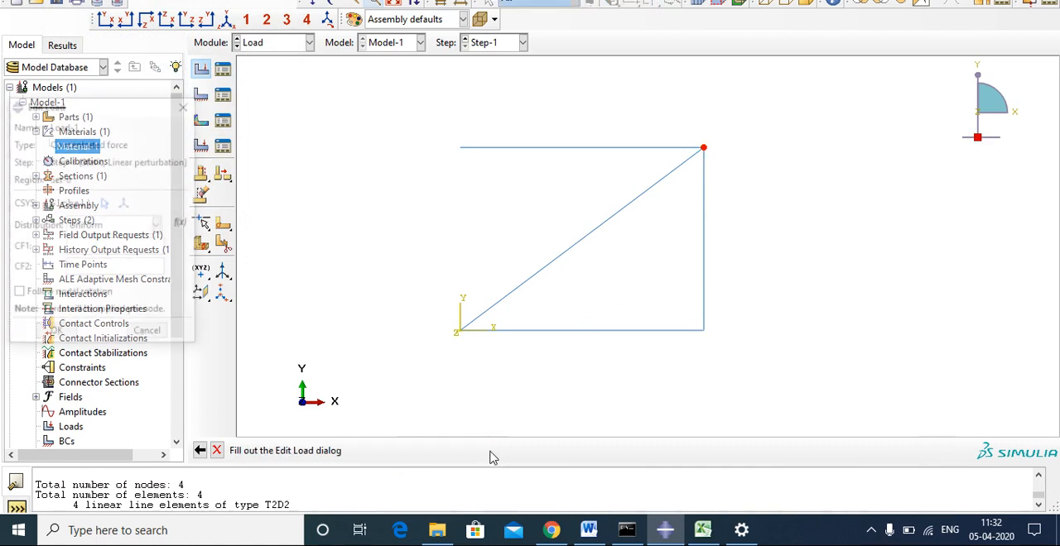
left_click(589, 530)
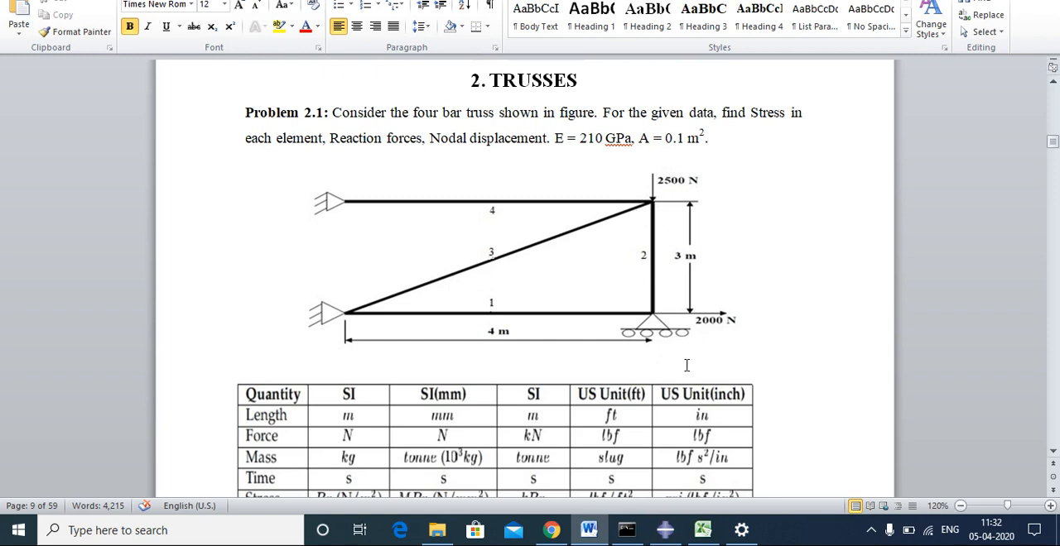
left_click(665, 530)
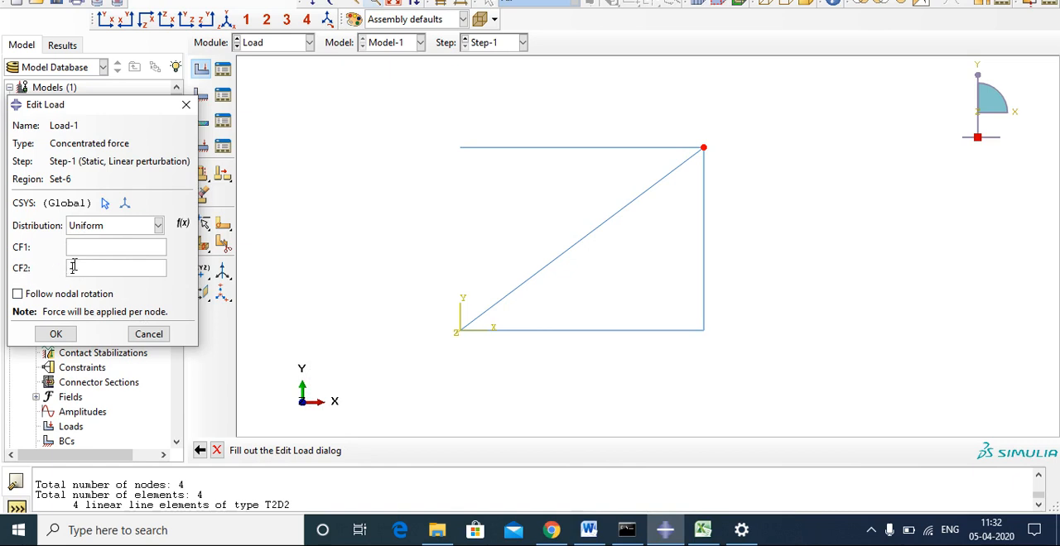
type("2500")
left_click(56, 334)
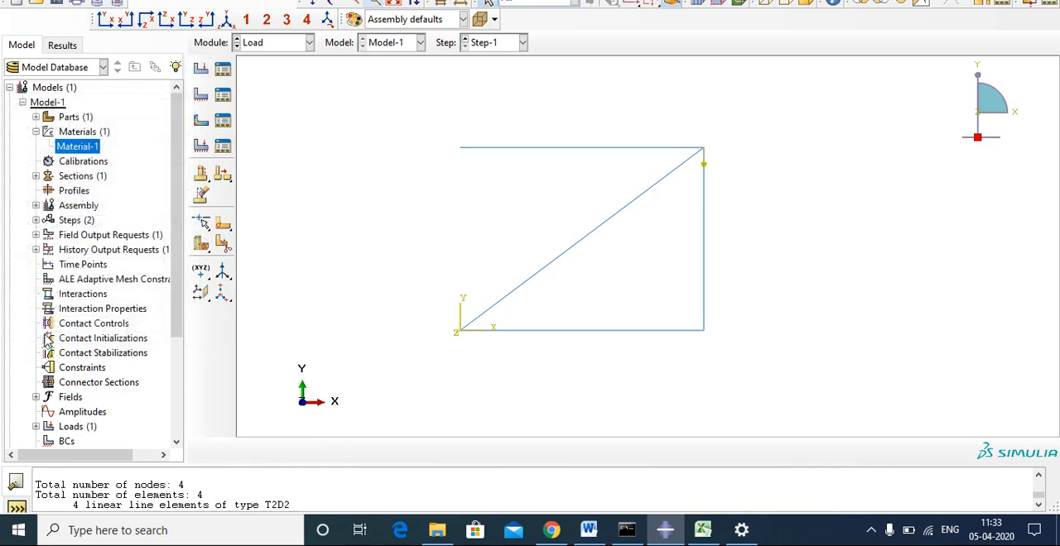
Create a second concentrated force in Step-1 at the lower-right joint with CF1 set to 2000.
left_click(201, 68)
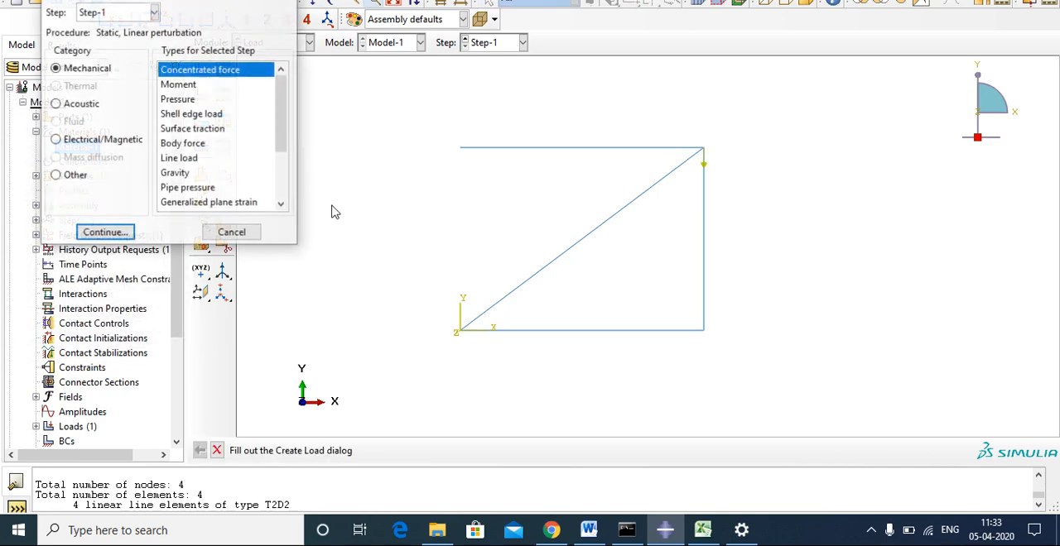
left_click(116, 233)
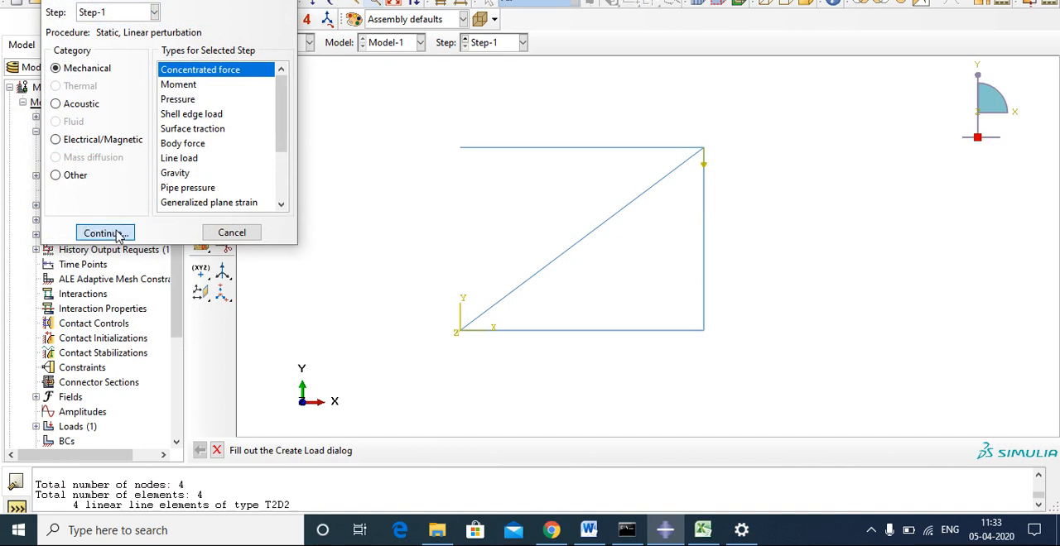
left_click(703, 334)
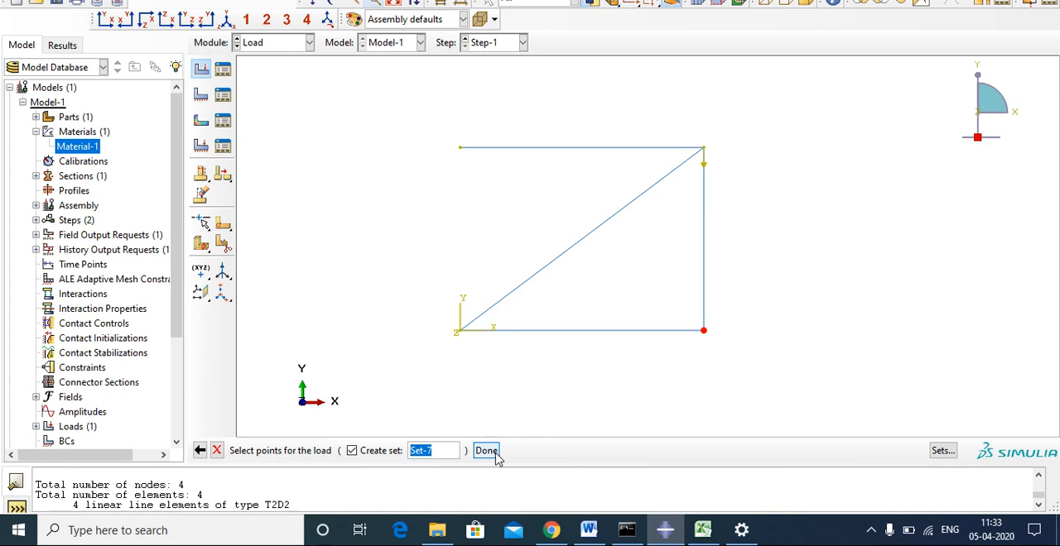
left_click(495, 453)
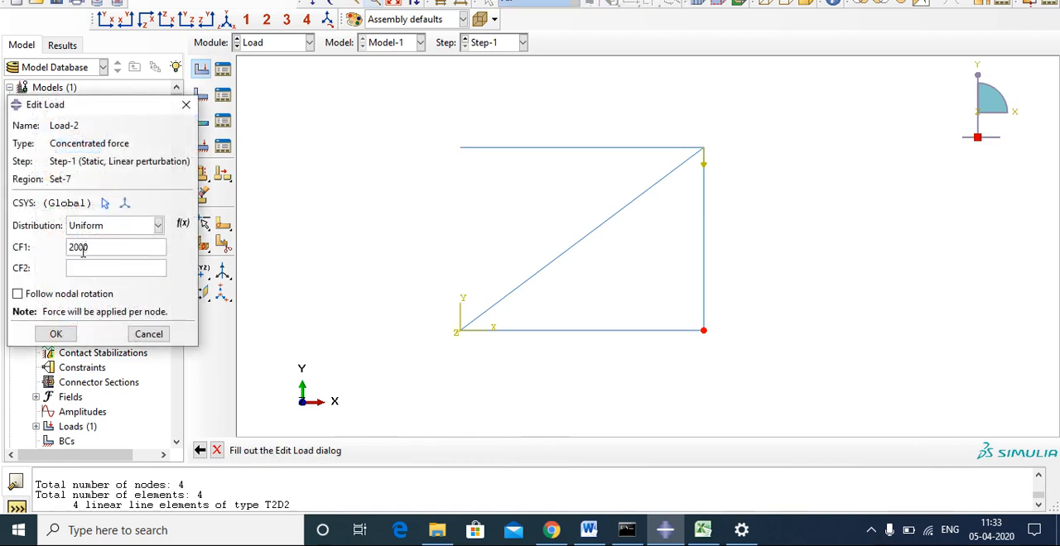
left_click(50, 333)
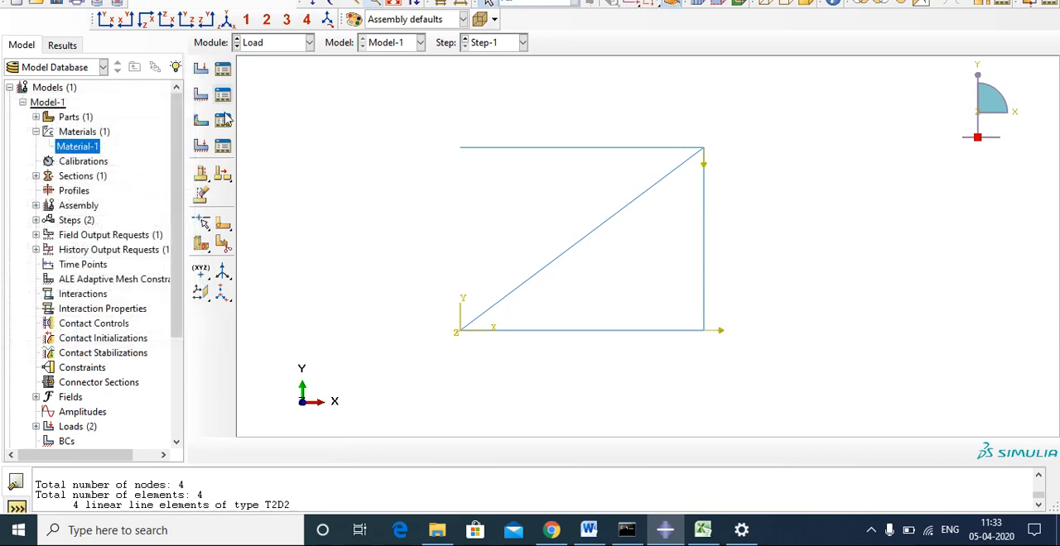
Create a Symmetry/Antisymmetry/Encastre boundary condition in Step-1 that fixes both left joints as ENCASTRE.
left_click(201, 94)
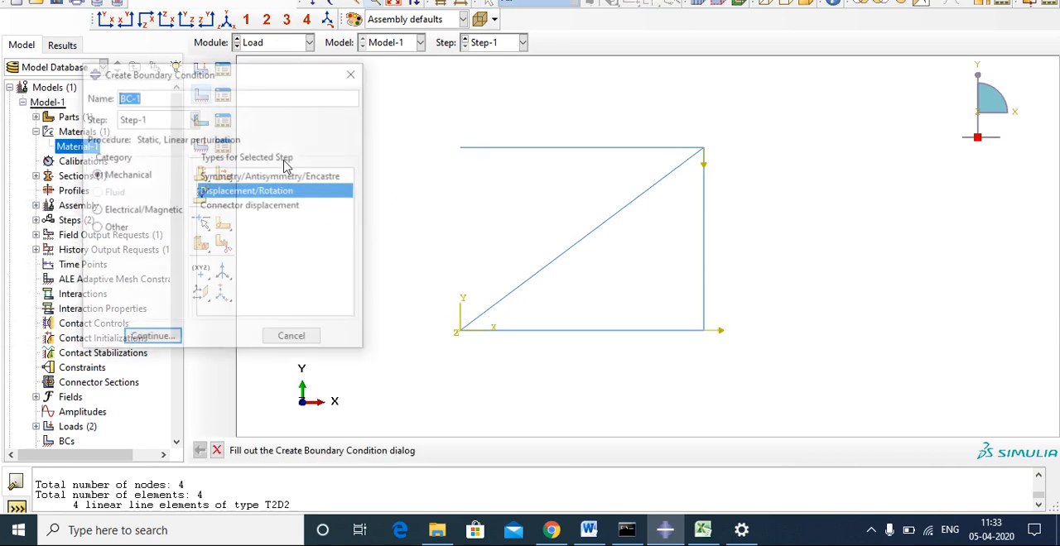
left_click(248, 176)
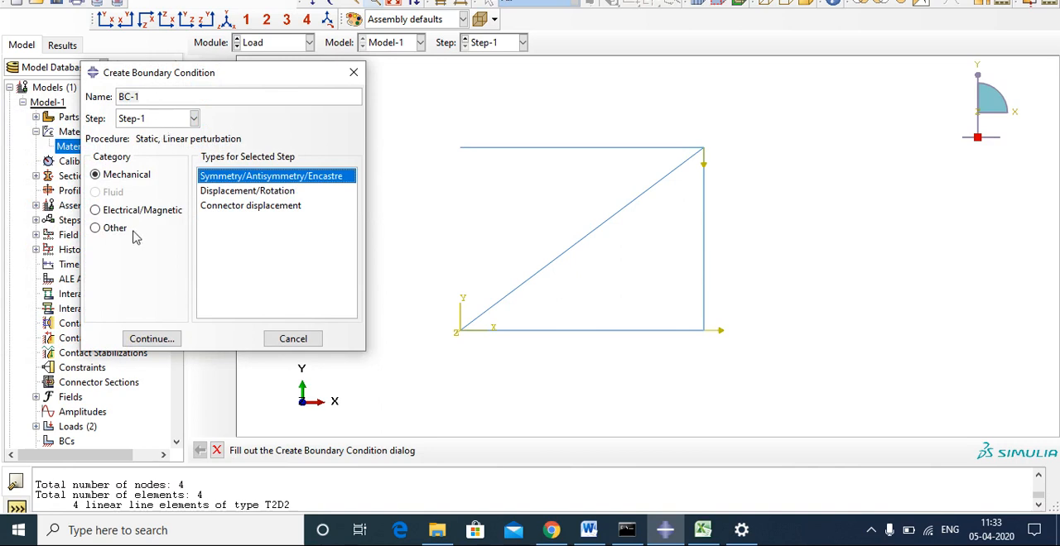
left_click(151, 339)
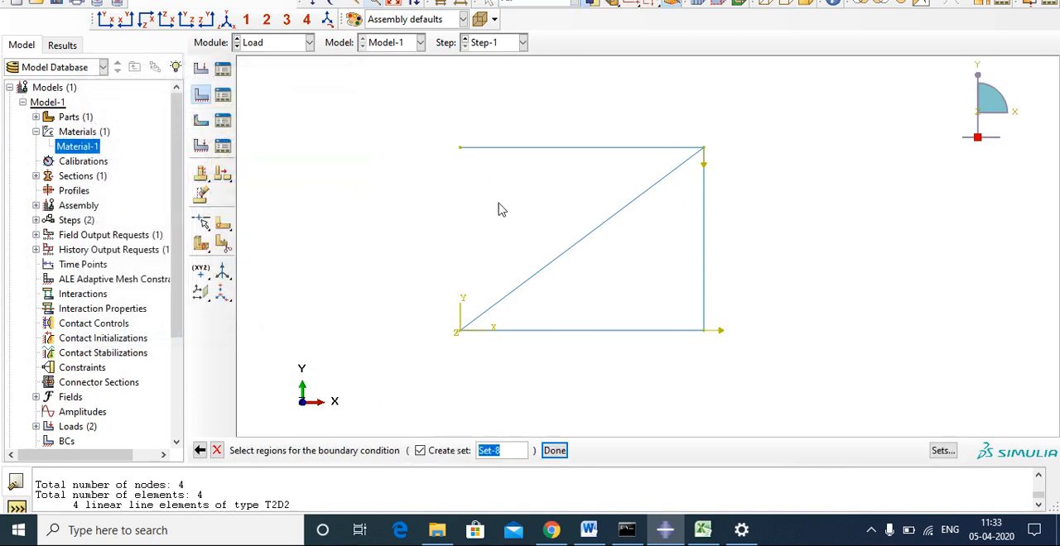
left_click(460, 148)
left_click(460, 332, "shift")
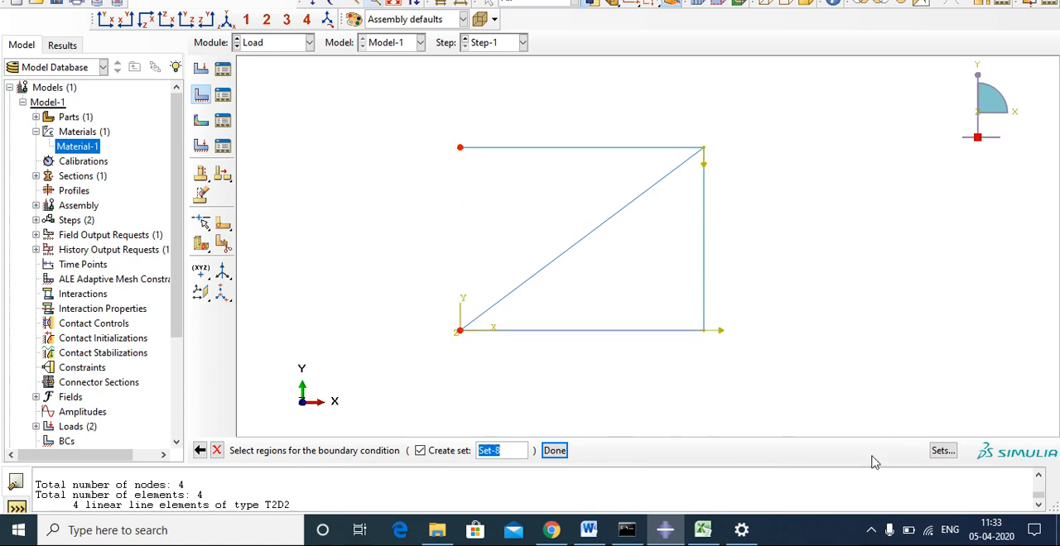
left_click(553, 451)
left_click(100, 328)
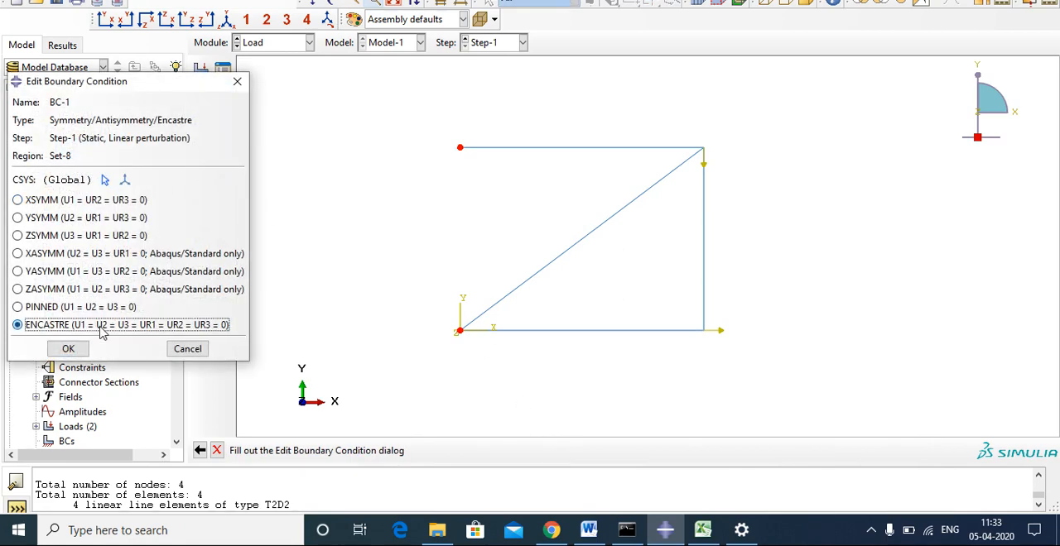
left_click(61, 351)
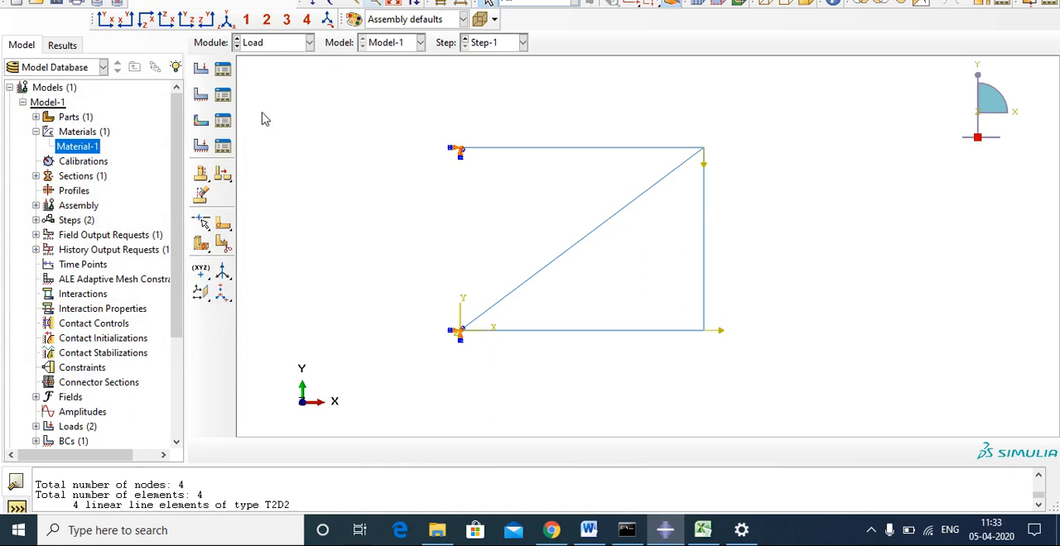
In the Job module, create a full analysis job named P2-1 from Model-1 with default settings, checking the problem number in Word.
left_click(274, 46)
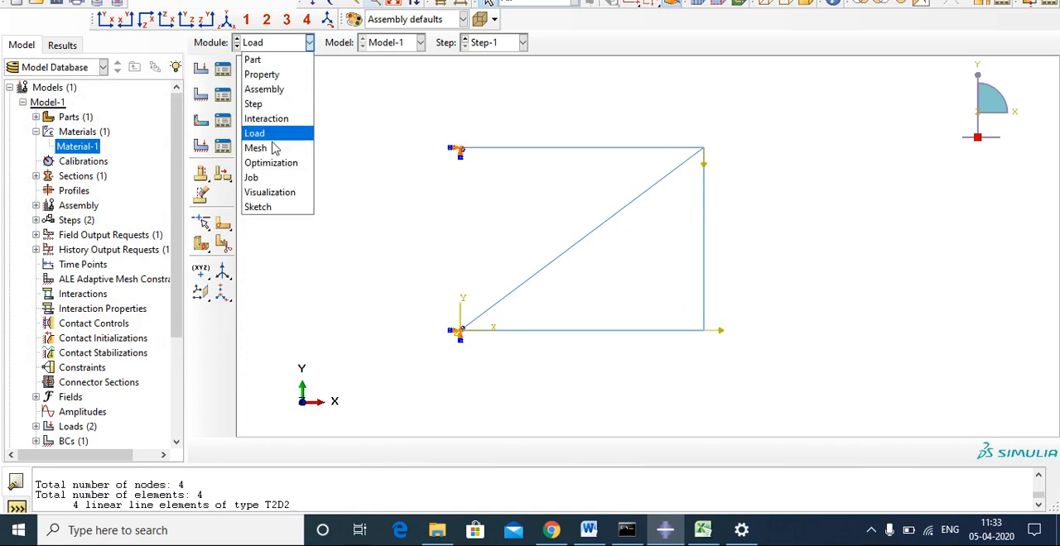
left_click(285, 177)
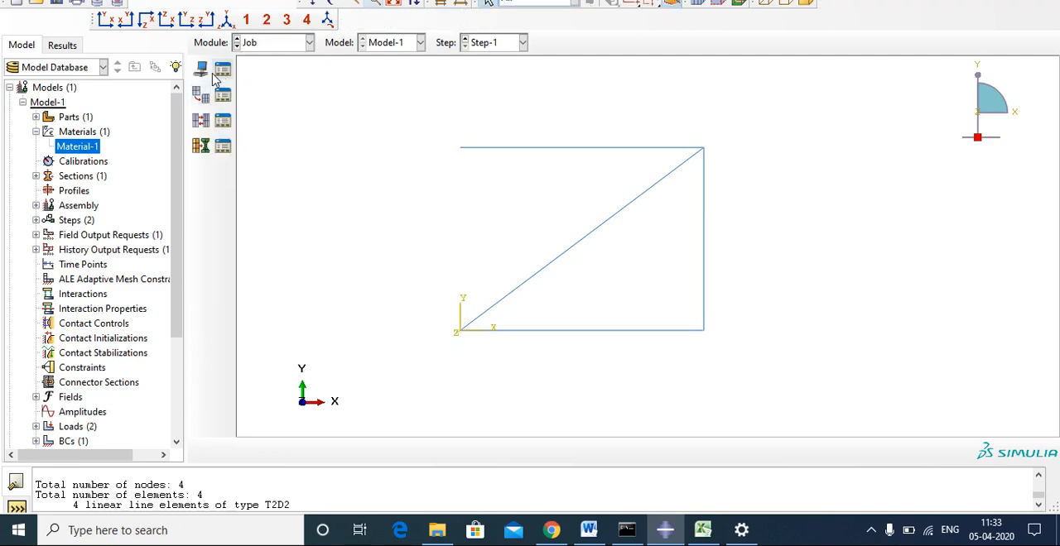
left_click(220, 72)
left_click(207, 139)
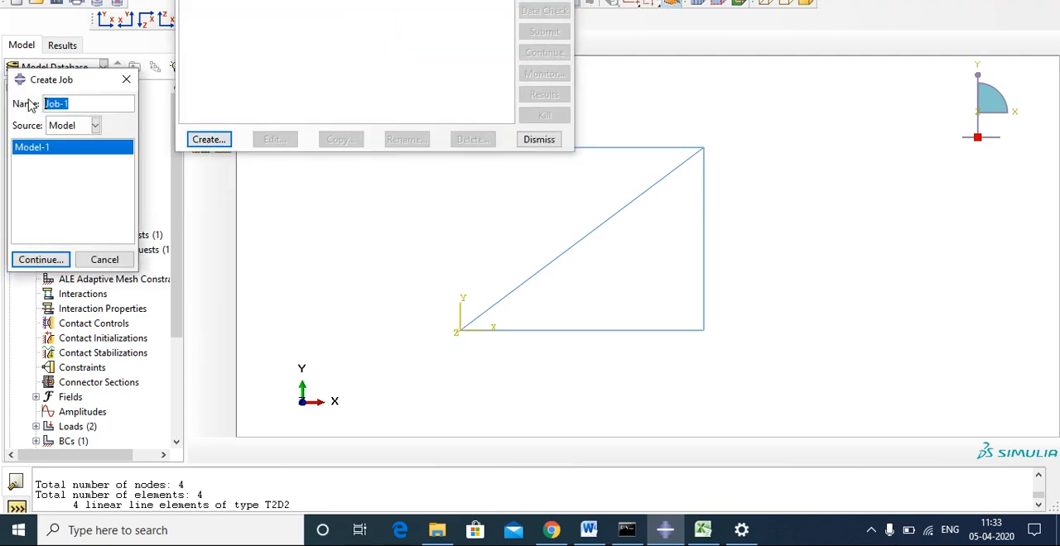
left_click(589, 530)
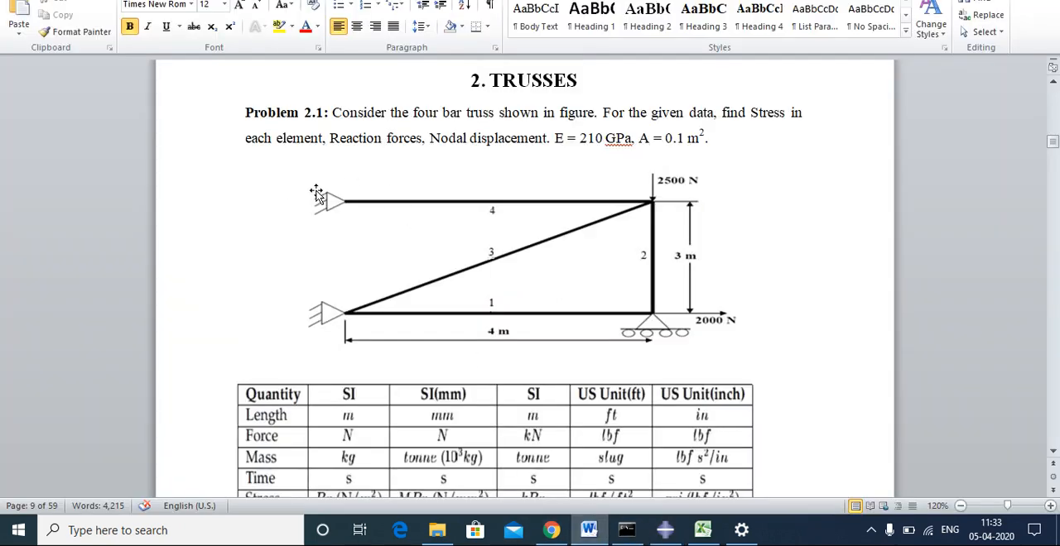
left_click(665, 529)
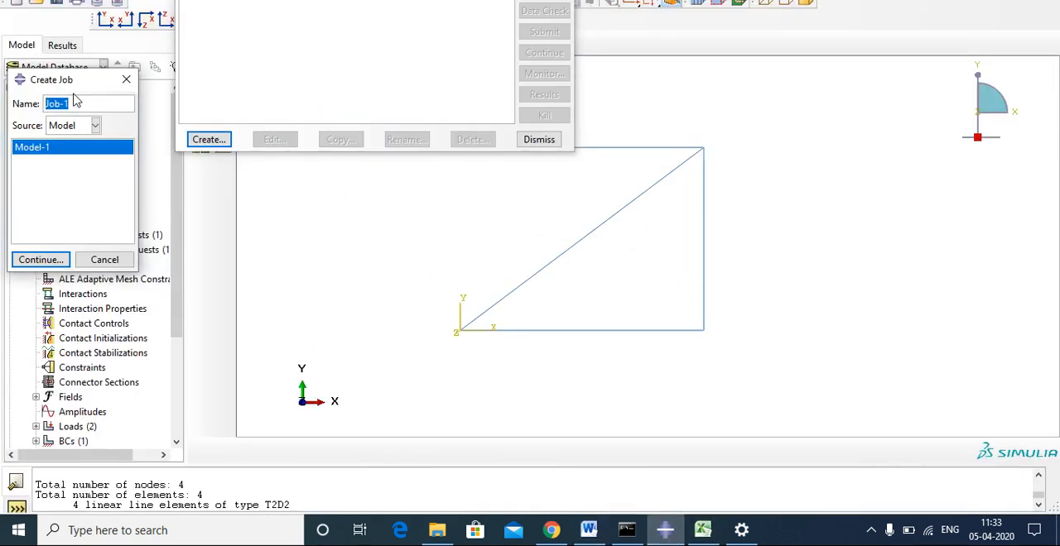
type("P2")
left_click(41, 259)
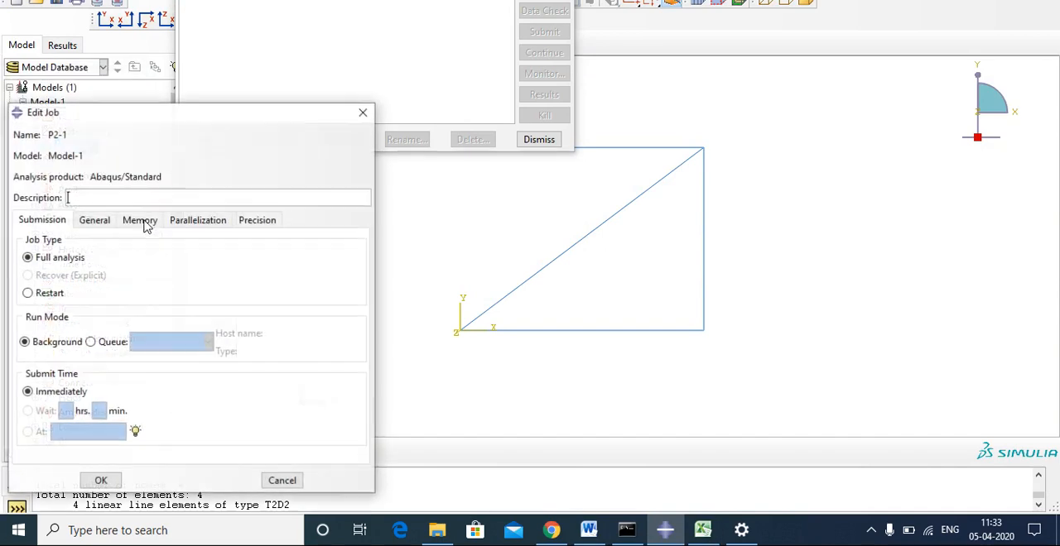
left_click(96, 201)
left_click(101, 480)
Run a data check on job P2-1 and submit it for full analysis, overwriting the existing job files.
left_click(538, 31)
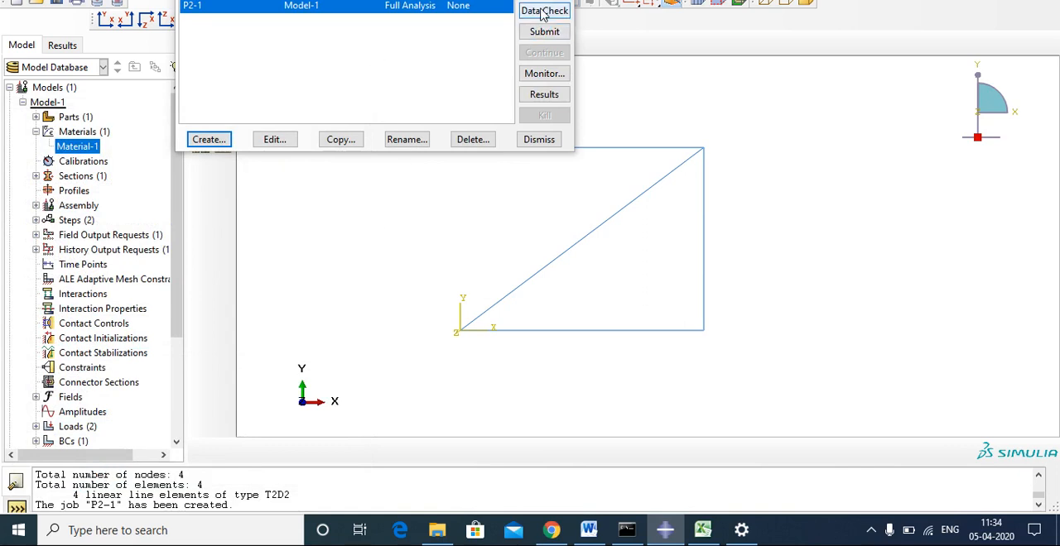
left_click_drag(367, 0, 274, 57)
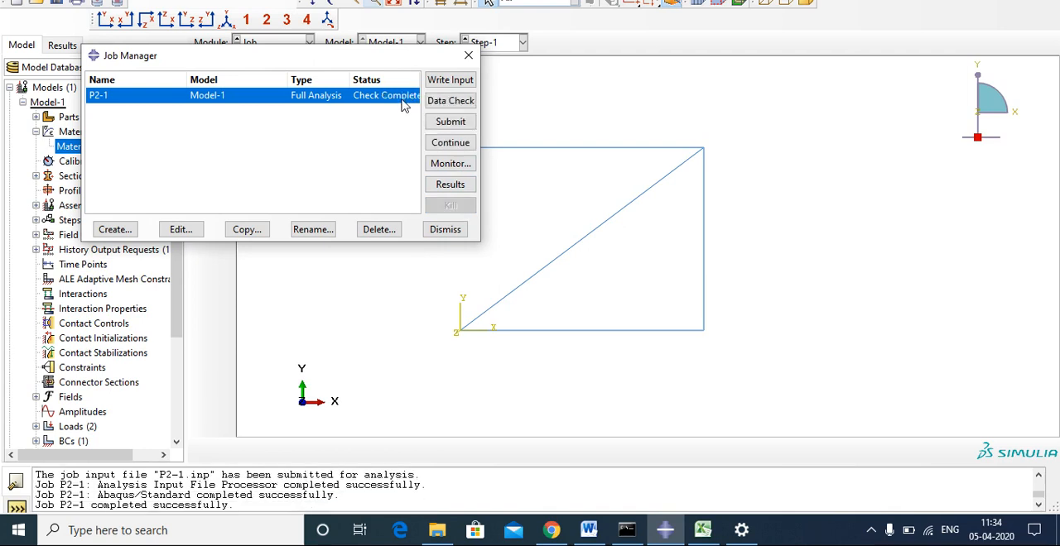
left_click(450, 124)
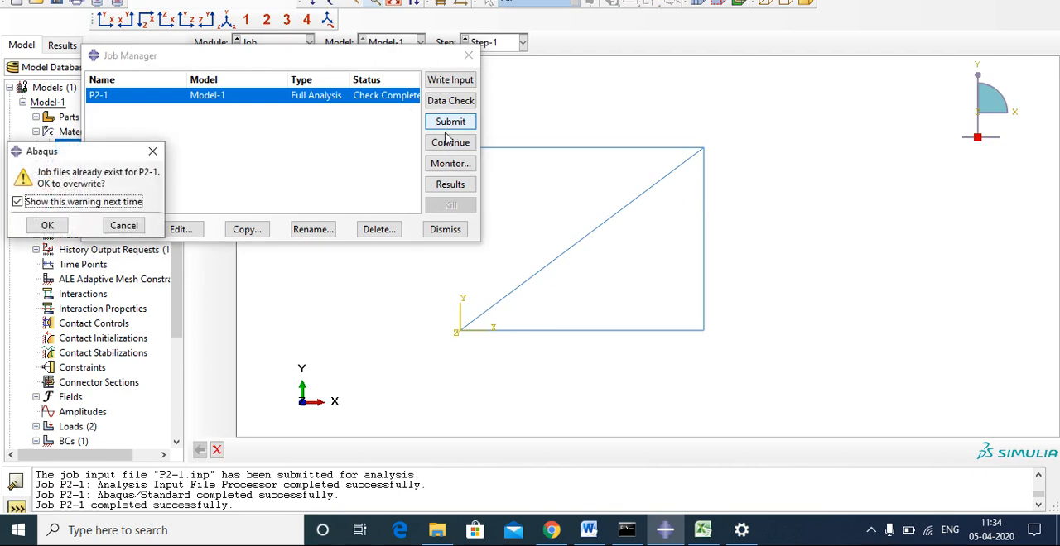
left_click(58, 229)
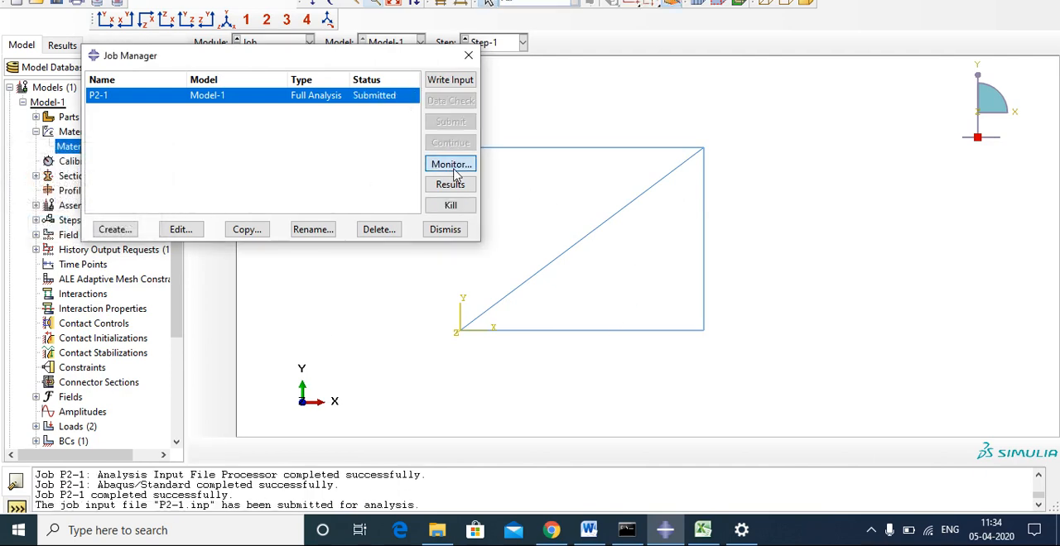
Monitor the progress of job P2-1 until the analysis ends, and close the monitor.
left_click(450, 163)
left_click_drag(319, 58, 576, 31)
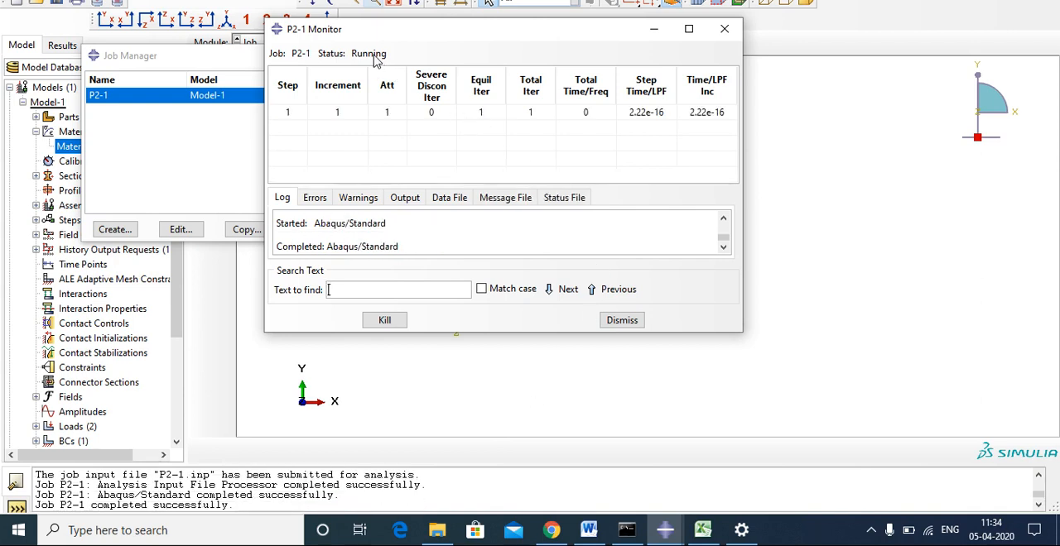
left_click(623, 320)
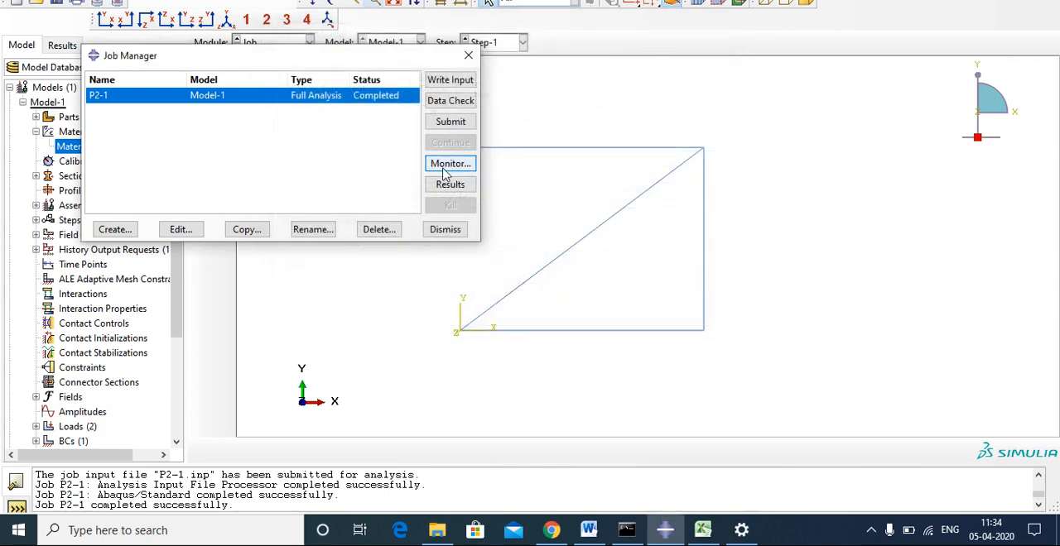
Open the results of job P2-1 and set the contour plot to 24 discrete intervals.
left_click(451, 182)
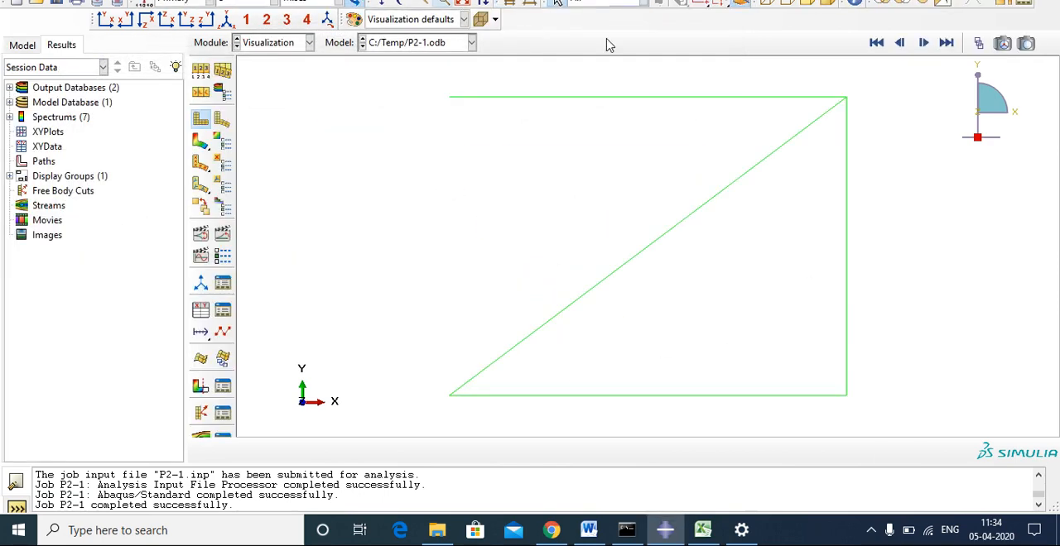
left_click(225, 144)
left_click_drag(520, 266, 611, 283)
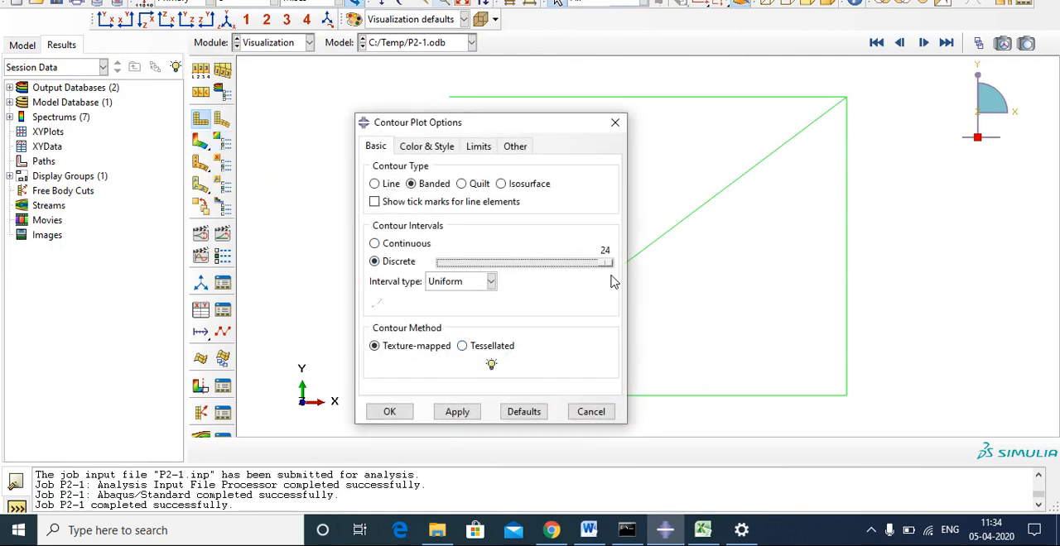
left_click(457, 412)
left_click(387, 411)
Plot the Mises stress contours on the deformed truss and compare the plot with the Problem 2.1 figure in Word.
left_click(201, 142)
scroll(780, 282, "down", 1)
scroll(830, 327, "down", 1)
scroll(851, 389, "up", 1)
scroll(835, 377, "up", 1)
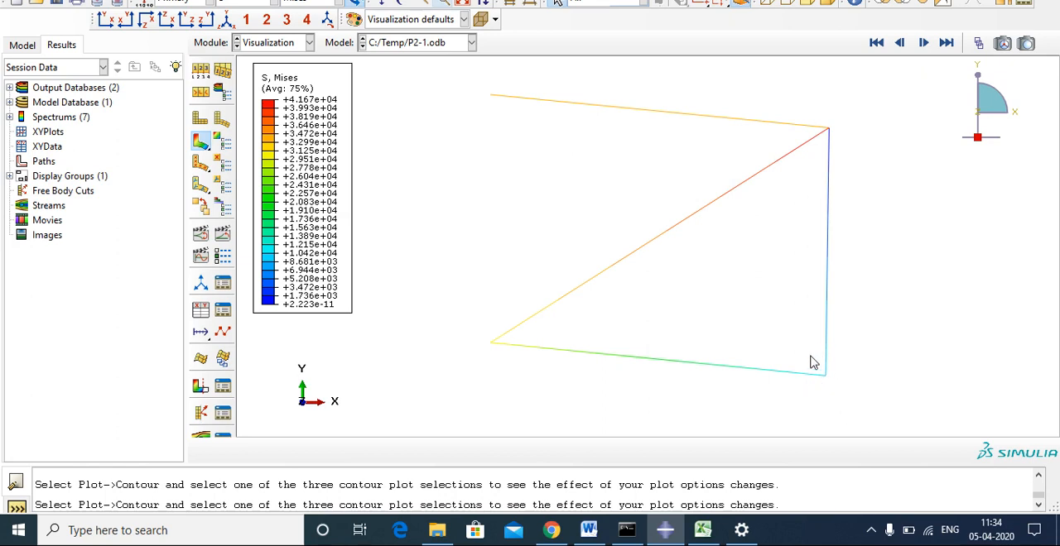
key("alt+Tab")
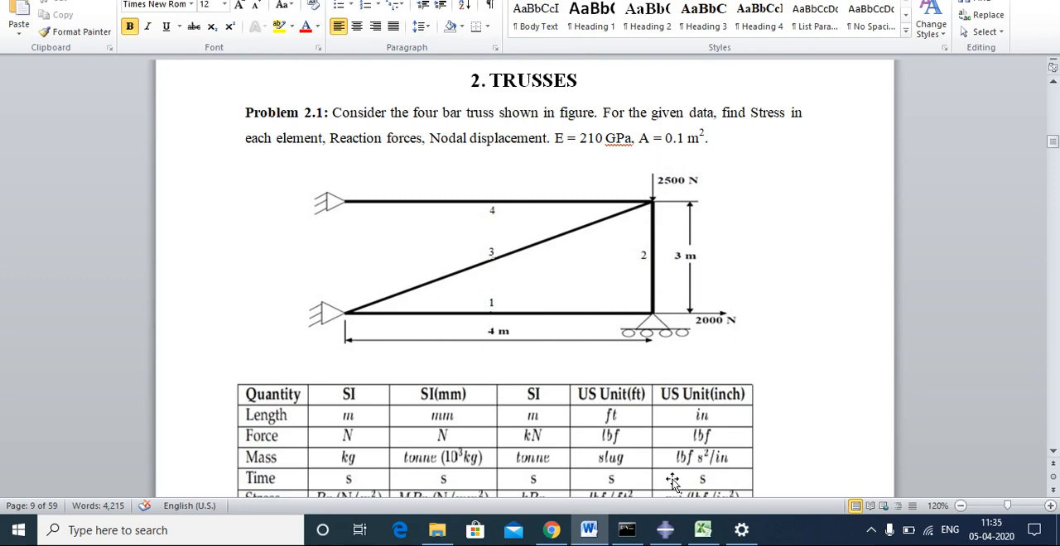
In Abaqus, create a Displacement/Rotation boundary condition in Step-1 on the truss's lower-right joint, fixing U2 and UR3 at 0.
left_click(667, 537)
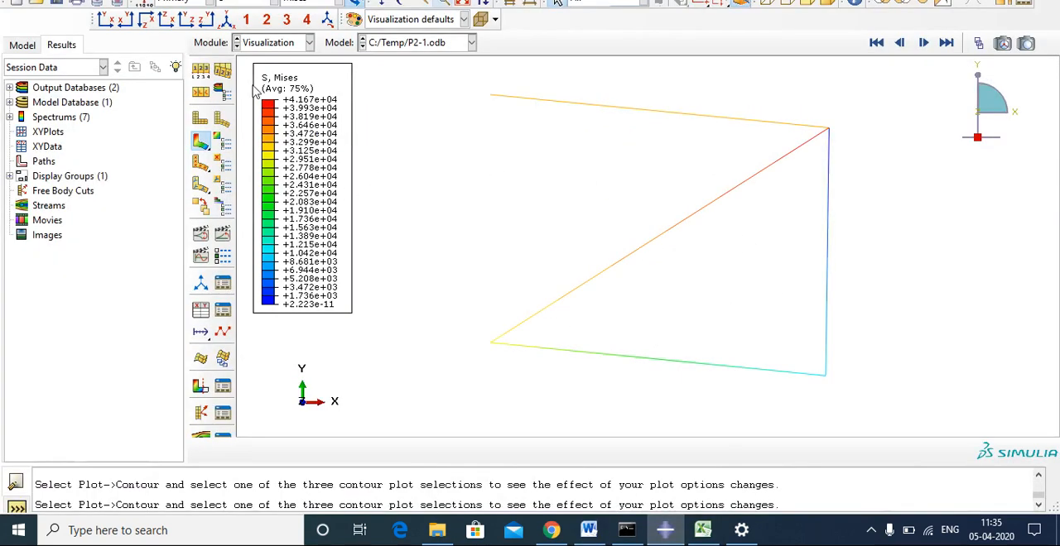
left_click(276, 43)
left_click(267, 136)
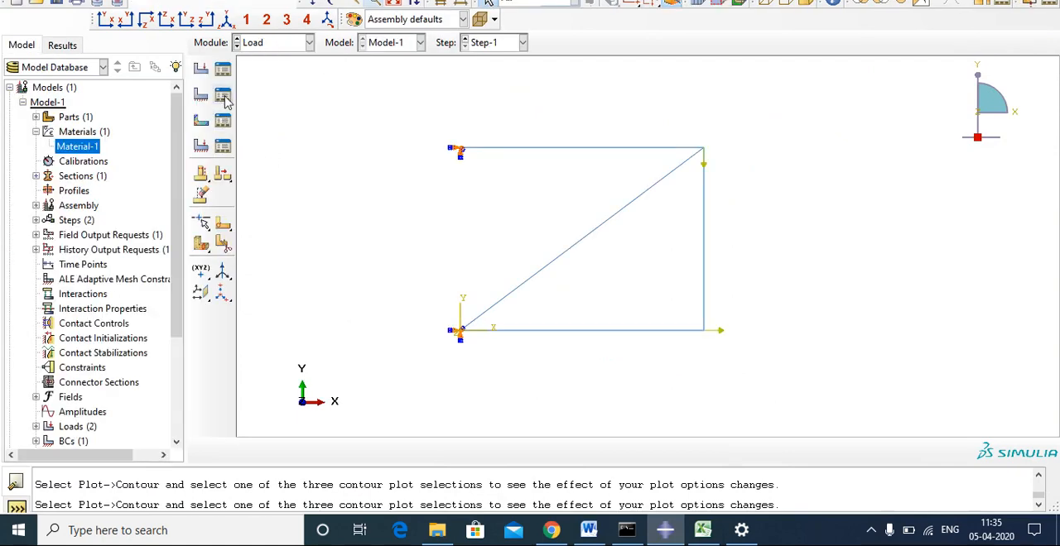
left_click(223, 98)
left_click(200, 93)
left_click(229, 194)
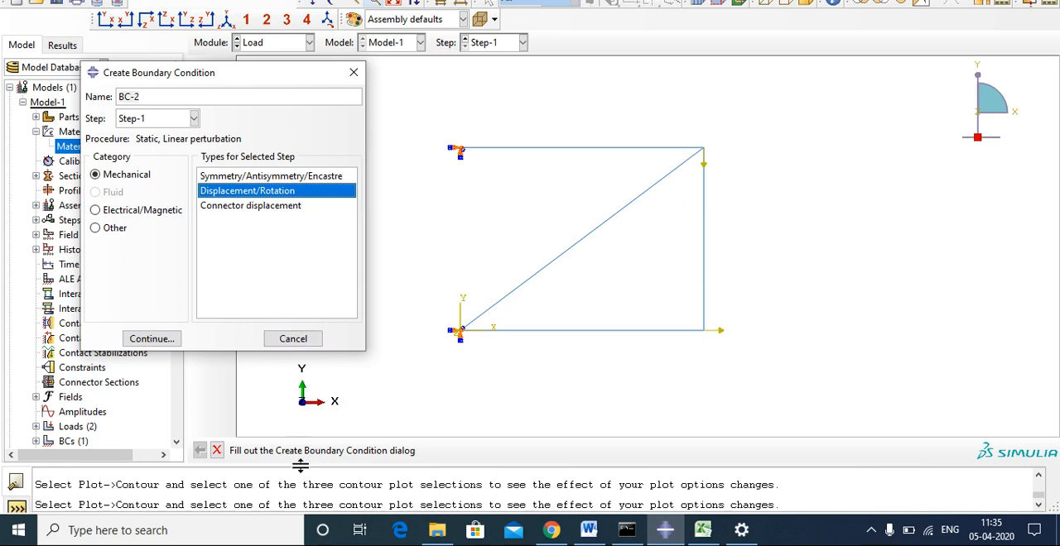
left_click(177, 338)
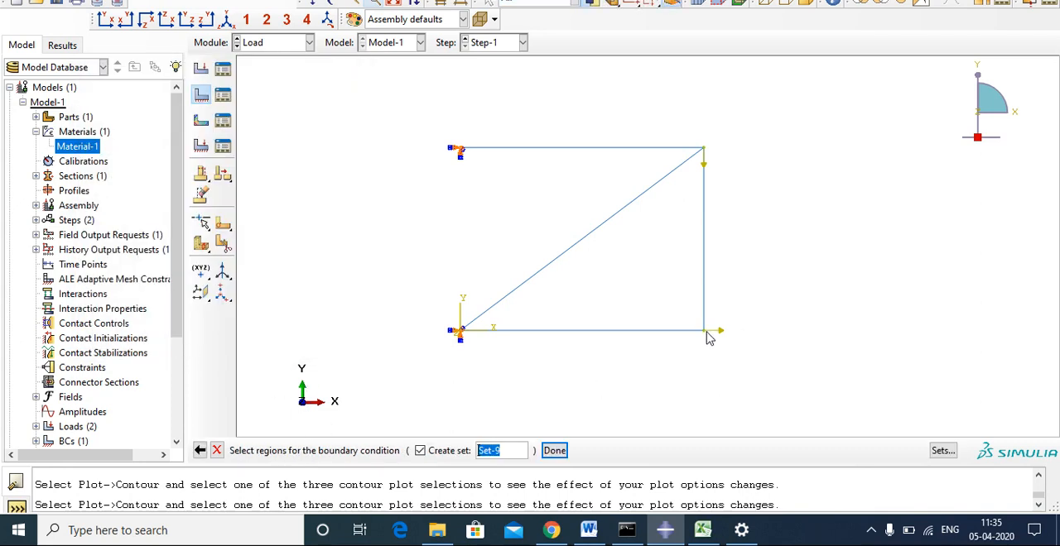
left_click(554, 450)
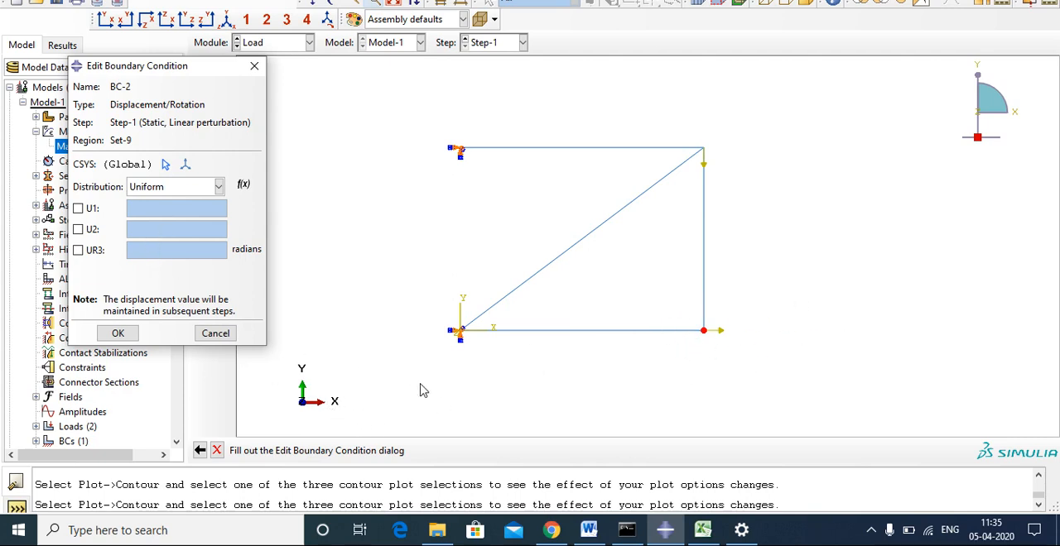
left_click(78, 231)
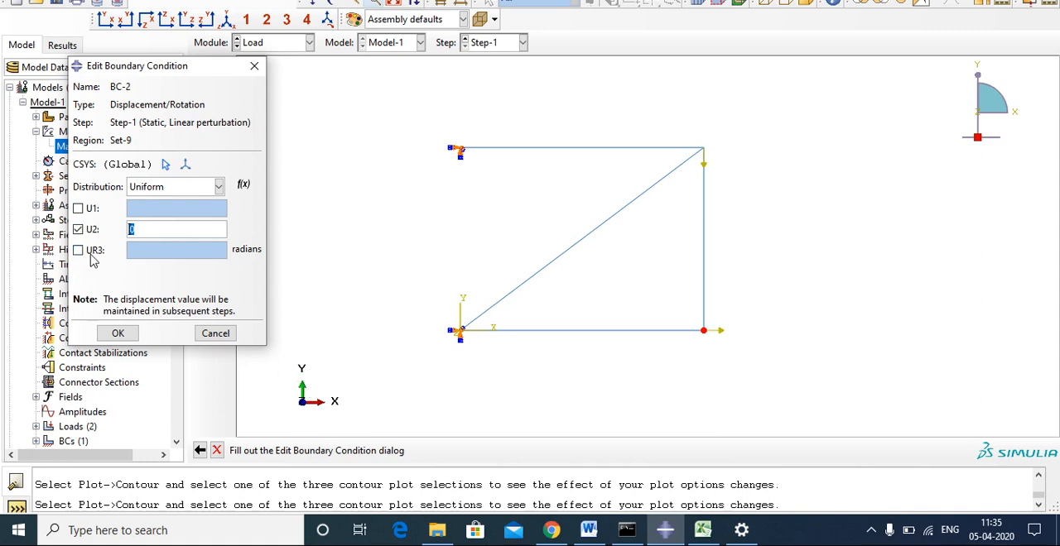
left_click(79, 250)
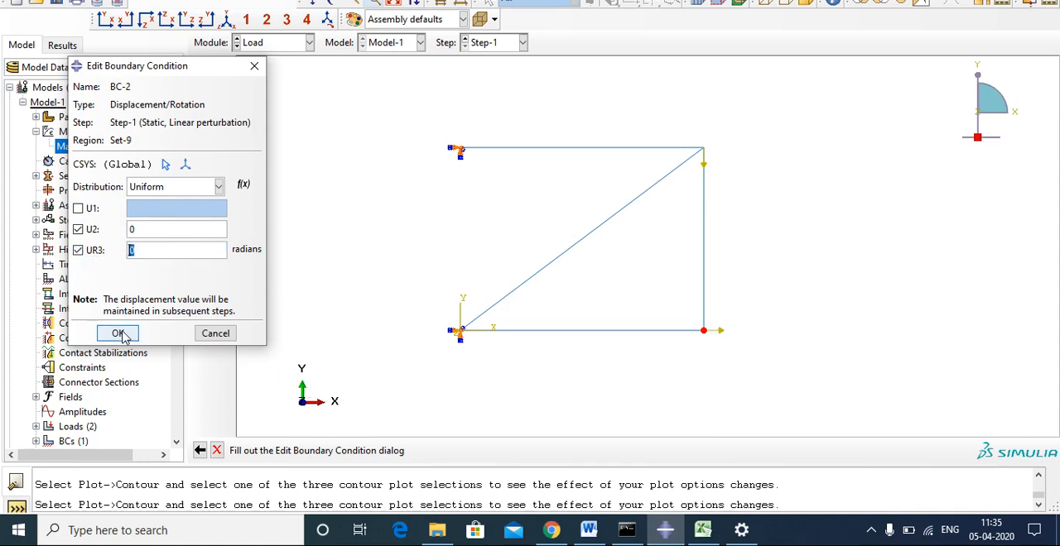
left_click(117, 333)
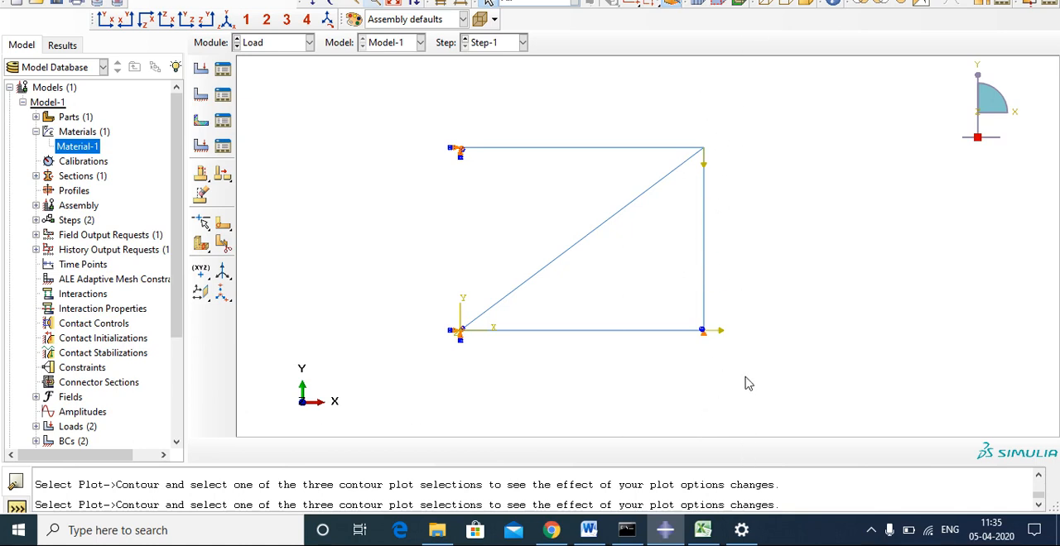
Regenerate the features of the truss assembly in the Load module.
left_click(278, 43)
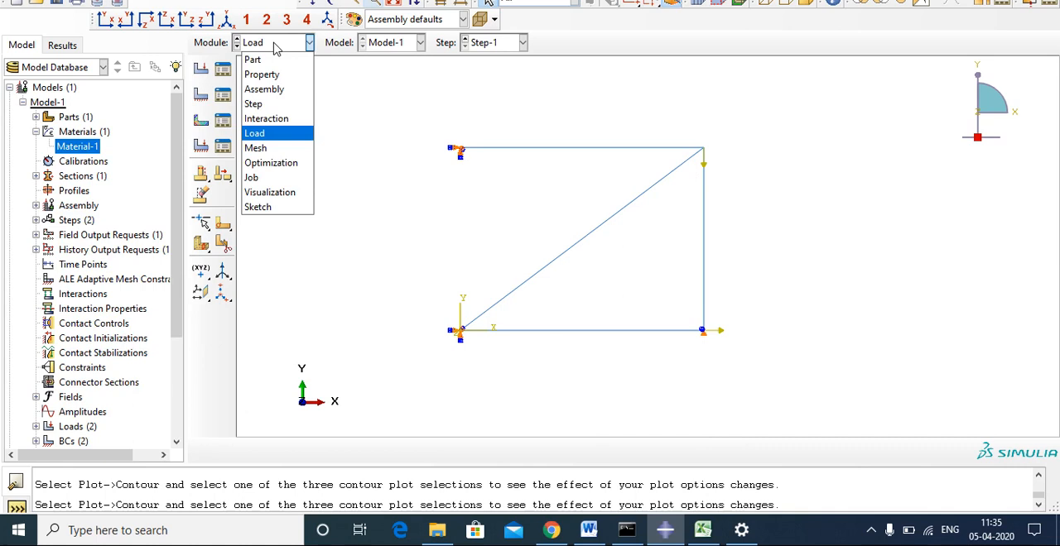
left_click(352, 114)
left_click(371, 0)
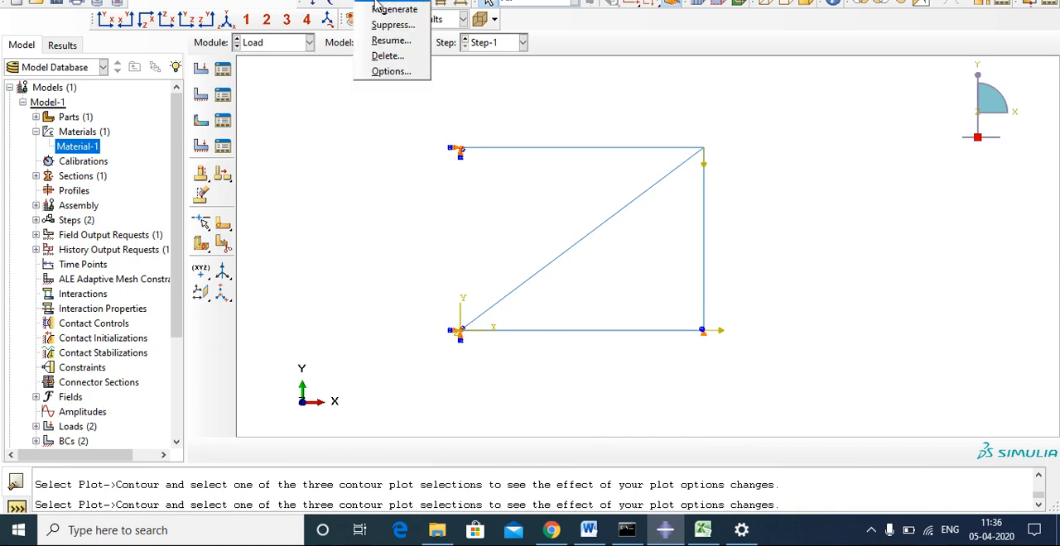
left_click(377, 9)
Confirm job P2-1 as an immediate full analysis in the background and submit it, overwriting the existing job files.
left_click(248, 42)
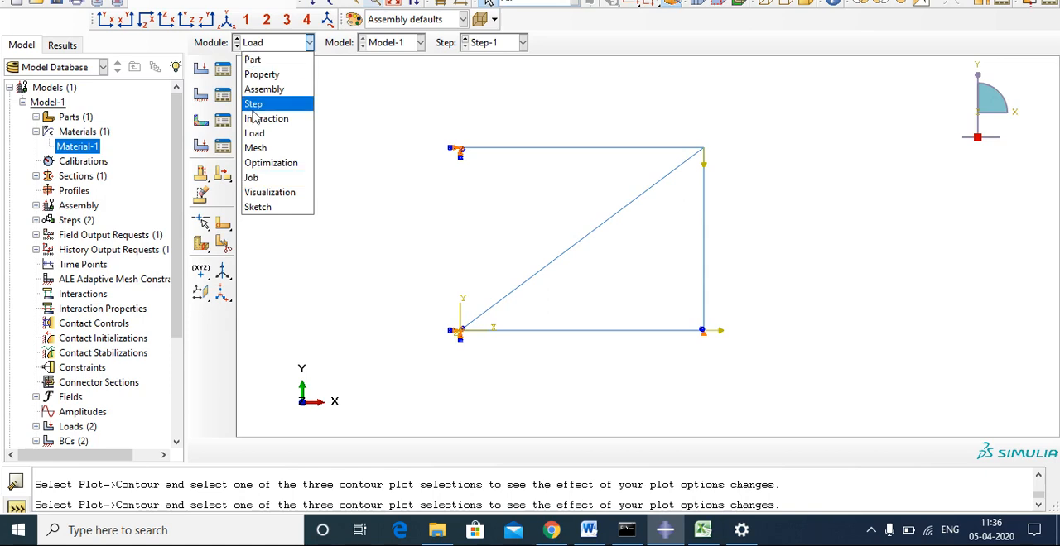
left_click(248, 175)
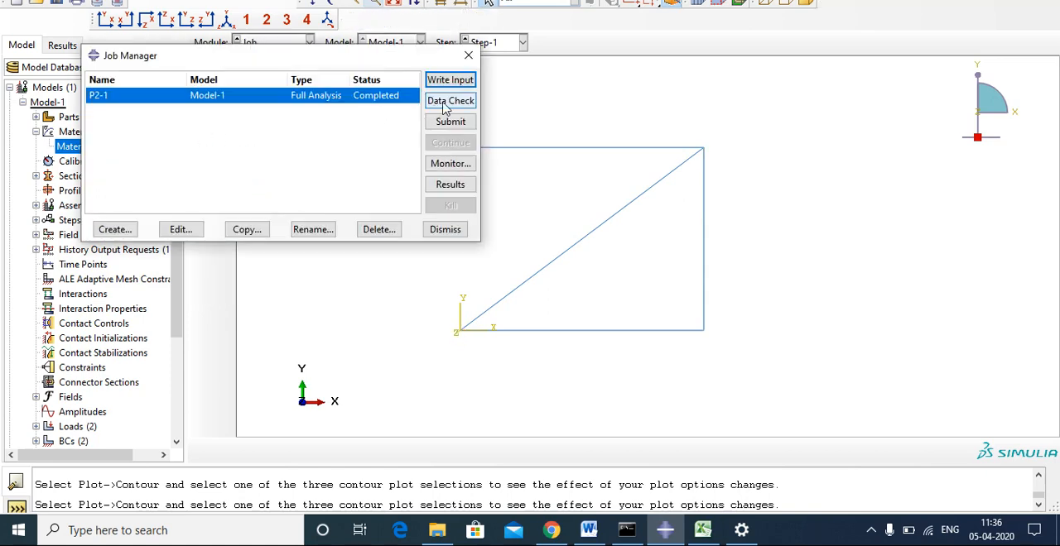
left_click(175, 230)
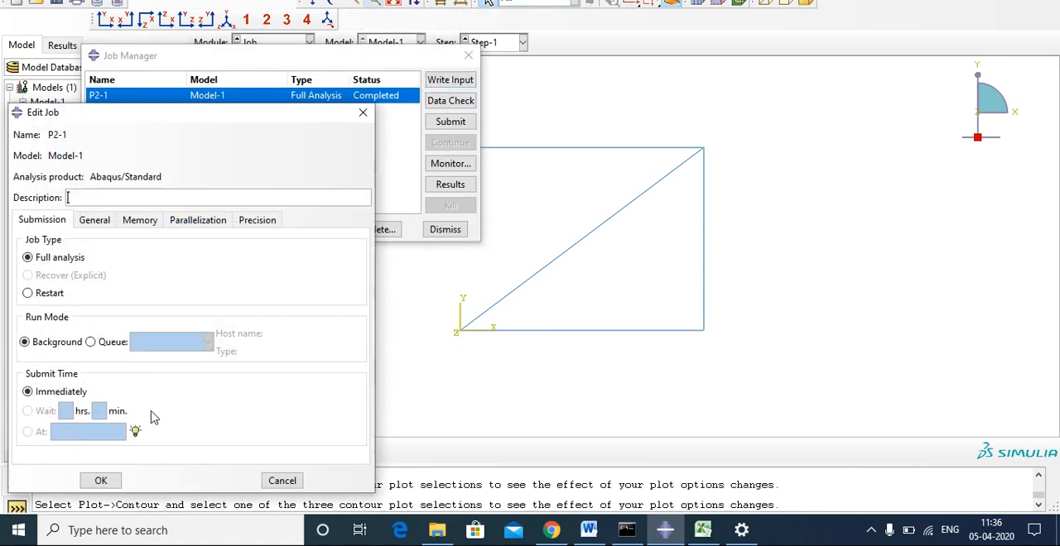
left_click(101, 480)
left_click(451, 123)
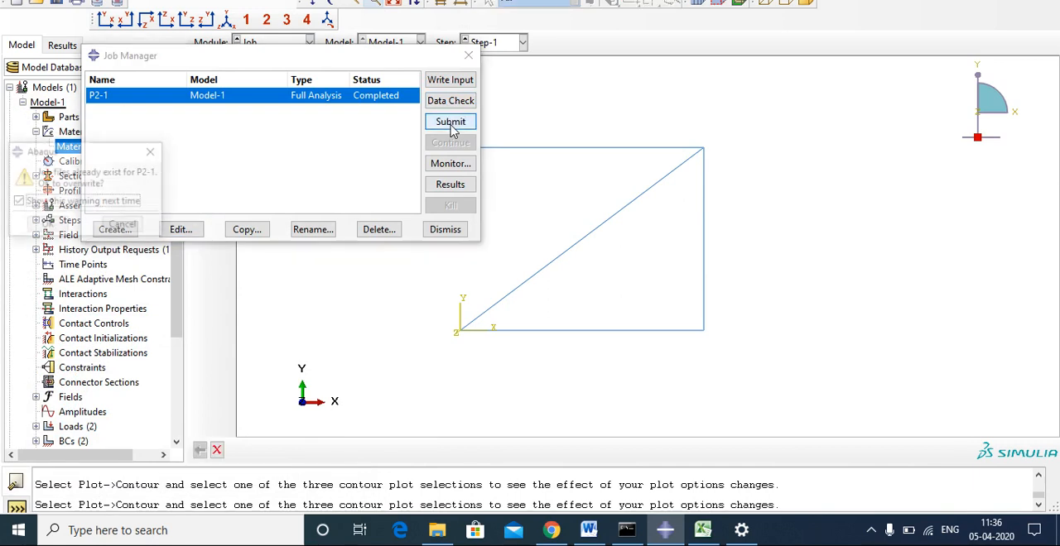
left_click(42, 227)
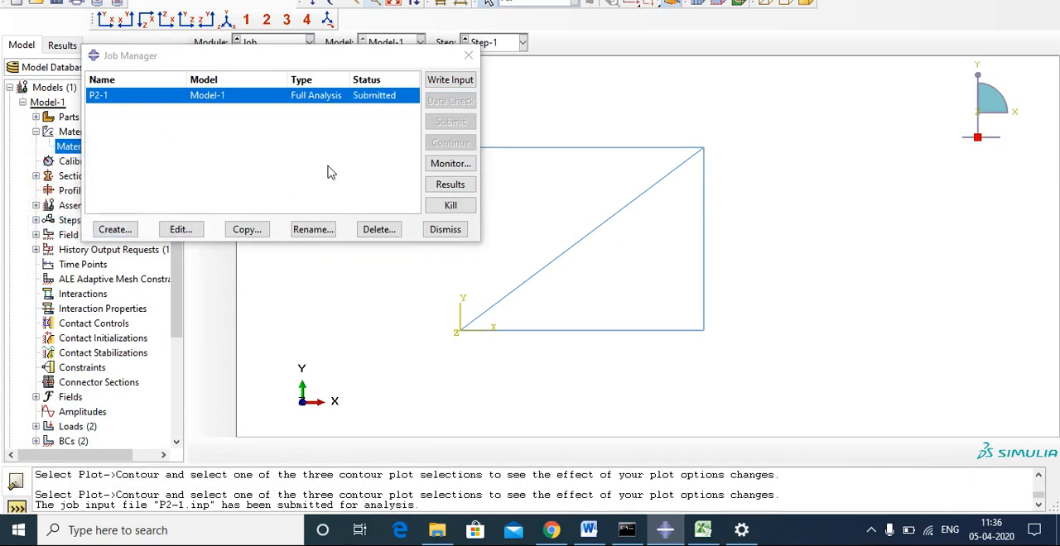
Monitor job P2-1 until it completes, and plot the Mises stress contours from its results on the deformed truss.
left_click(451, 165)
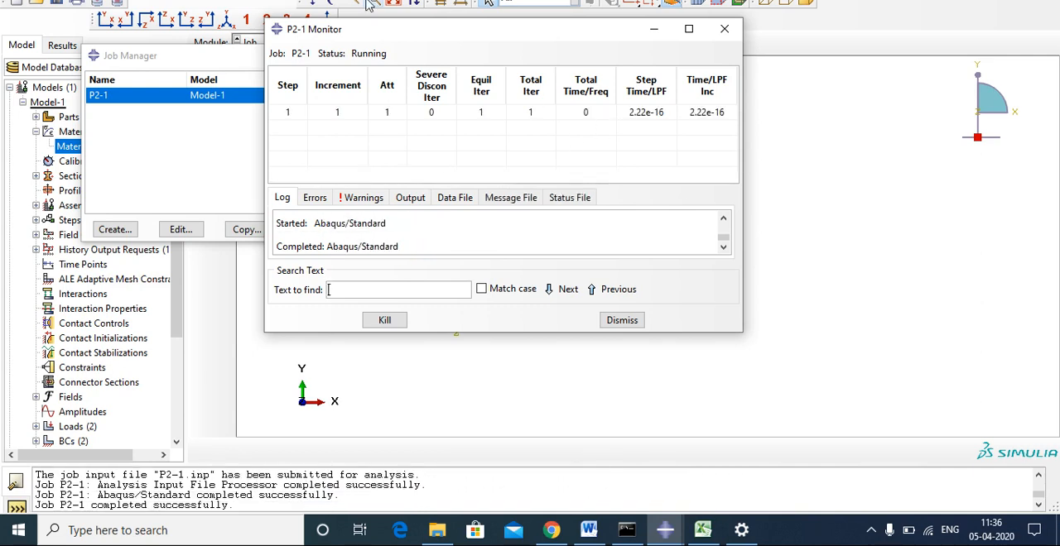
left_click(733, 31)
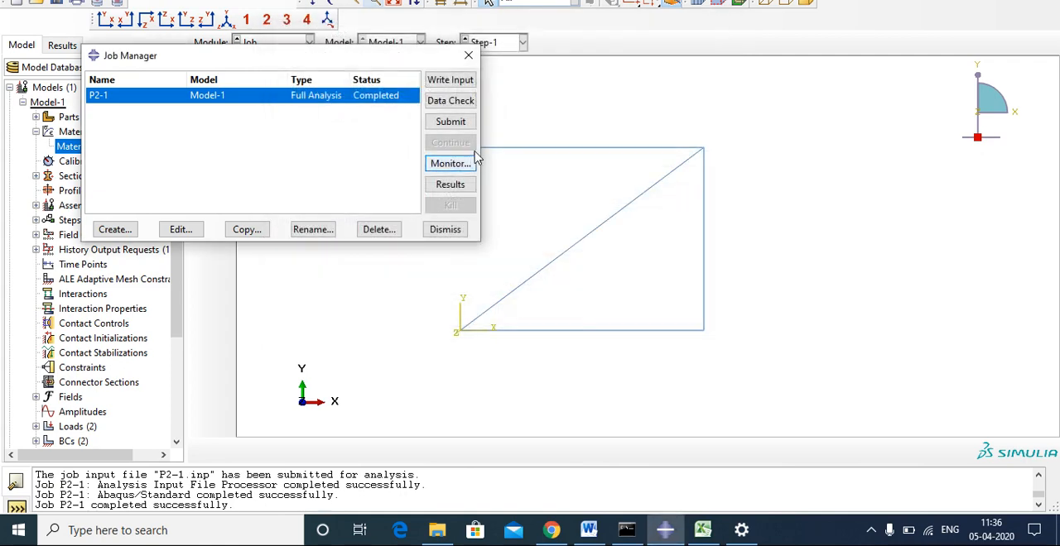
left_click(457, 187)
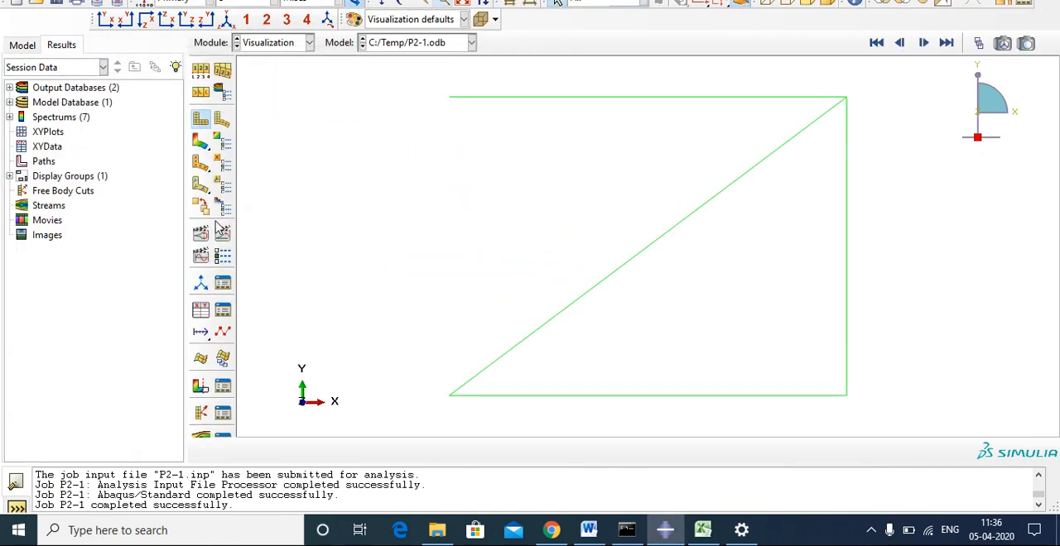
left_click(201, 140)
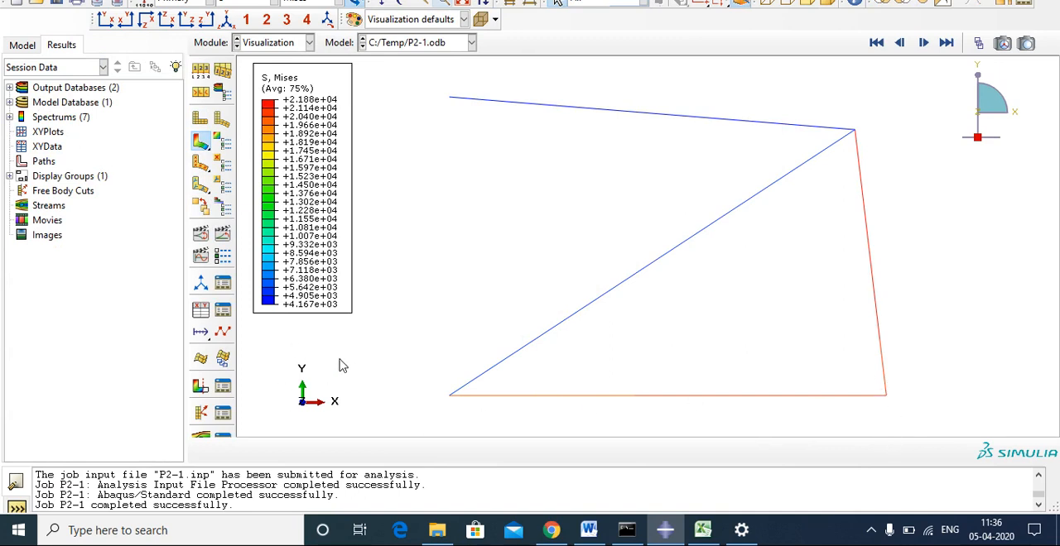
Display the contours of displacement magnitude U, Mises stress S and reaction force magnitude RF one after another on the deformed truss.
left_click(244, 3)
left_click(236, 76)
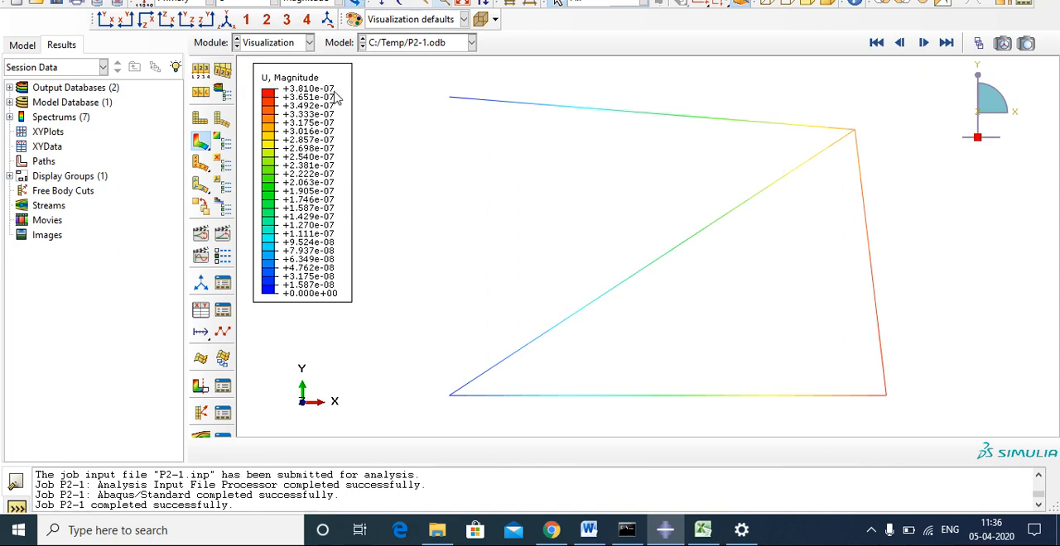
left_click(247, 6)
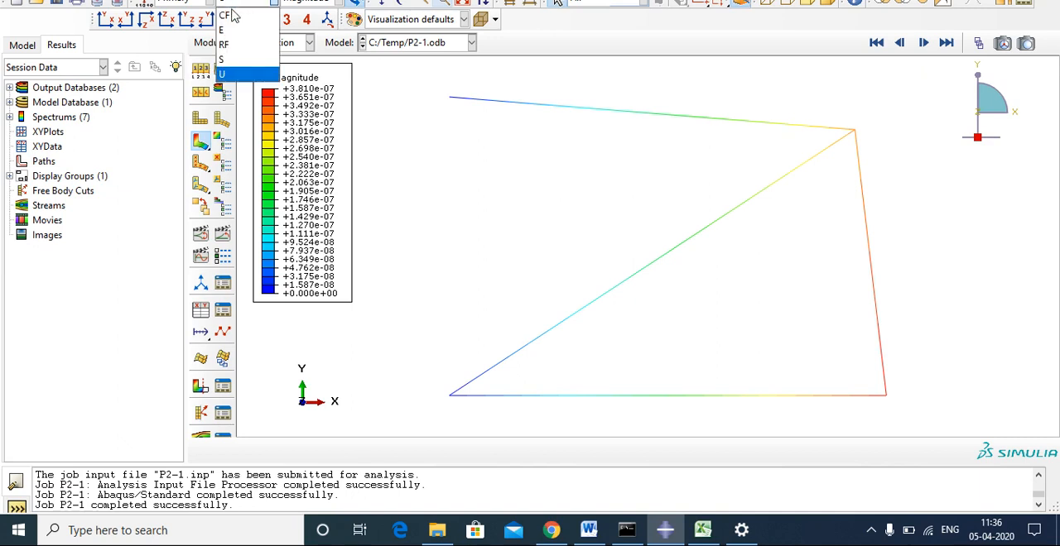
left_click(235, 64)
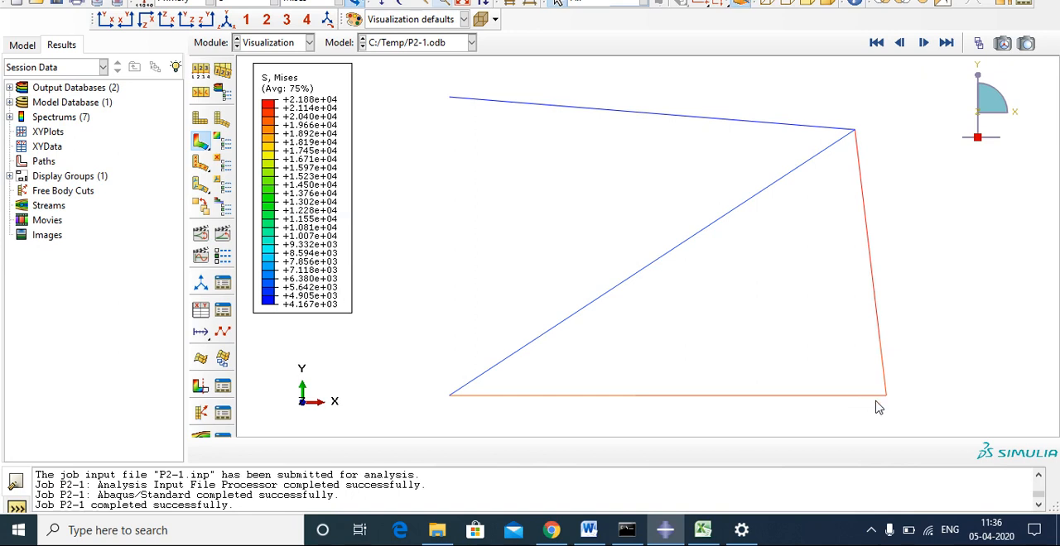
left_click(230, 4)
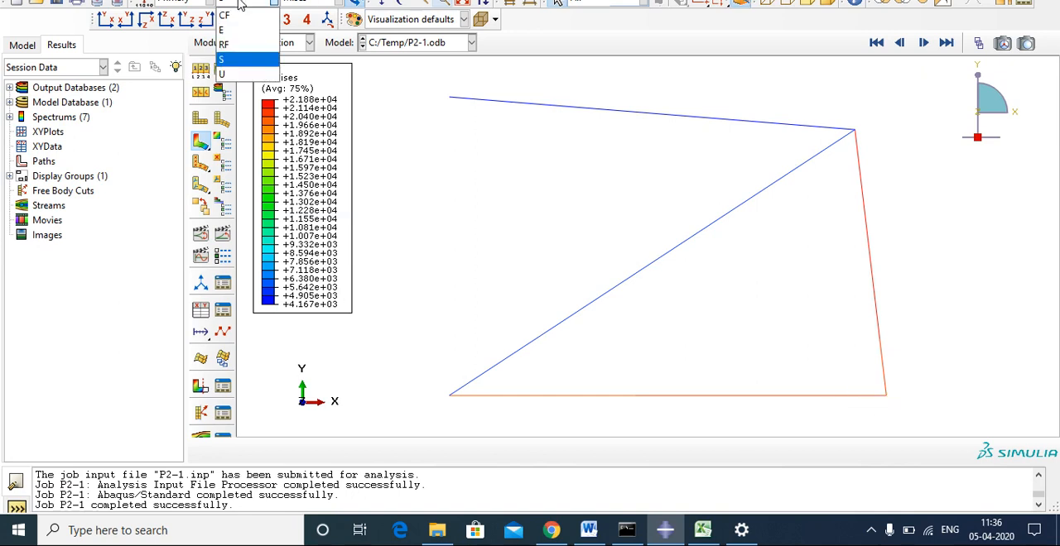
left_click(239, 47)
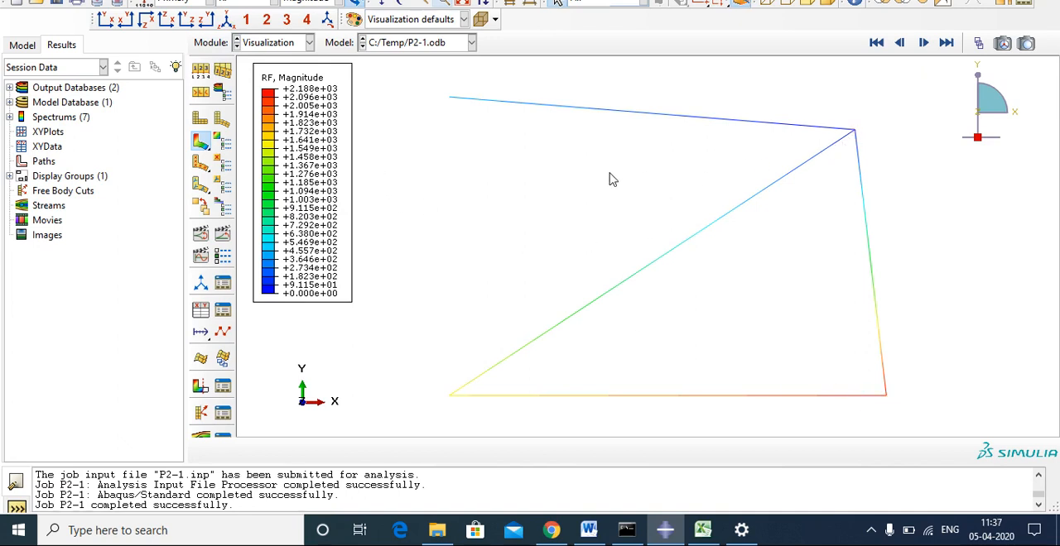
Set up XY data extraction from the ODB field output at the Unique Nodal position for spatial displacement U.
left_click(201, 312)
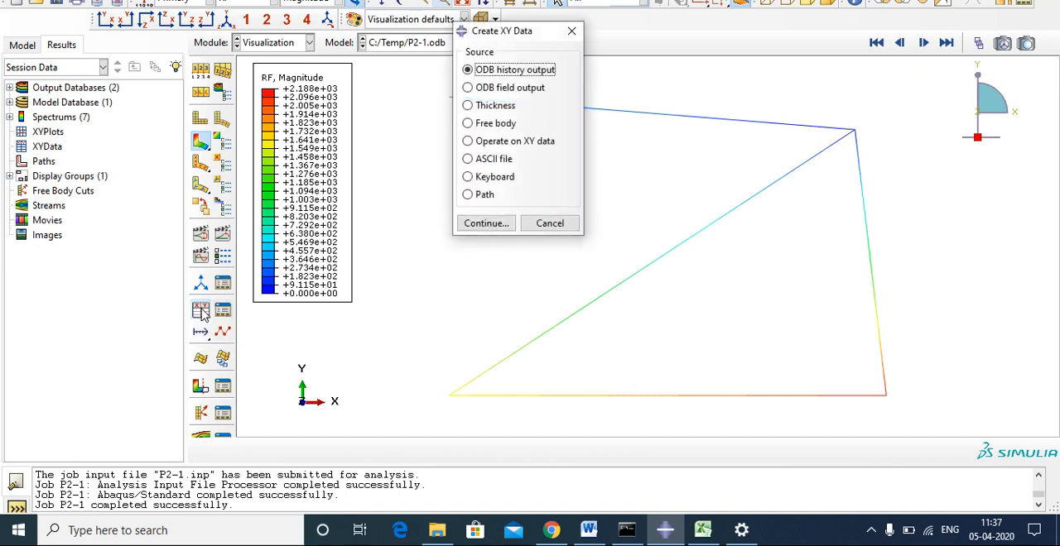
left_click_drag(513, 33, 455, 32)
left_click(429, 90)
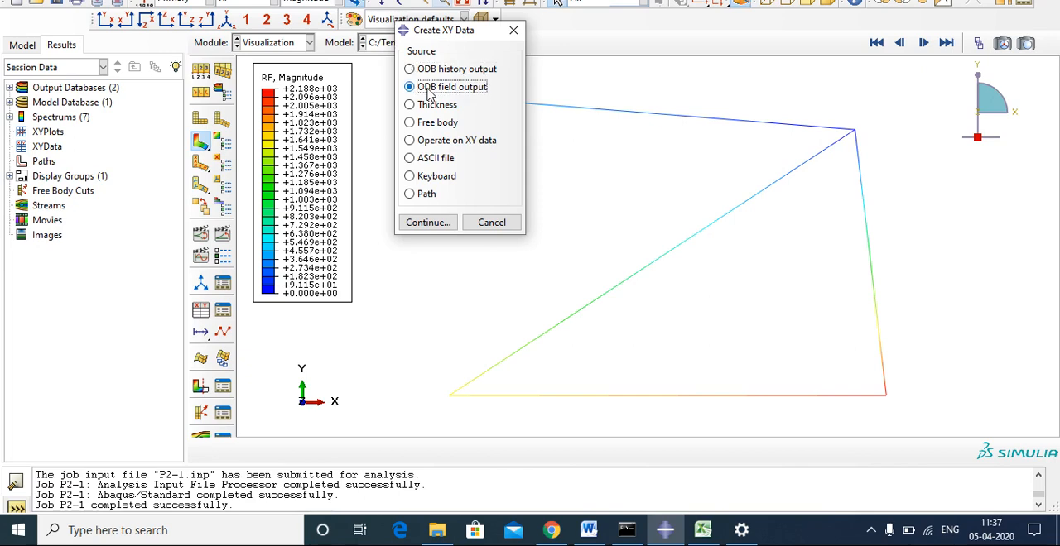
left_click(428, 223)
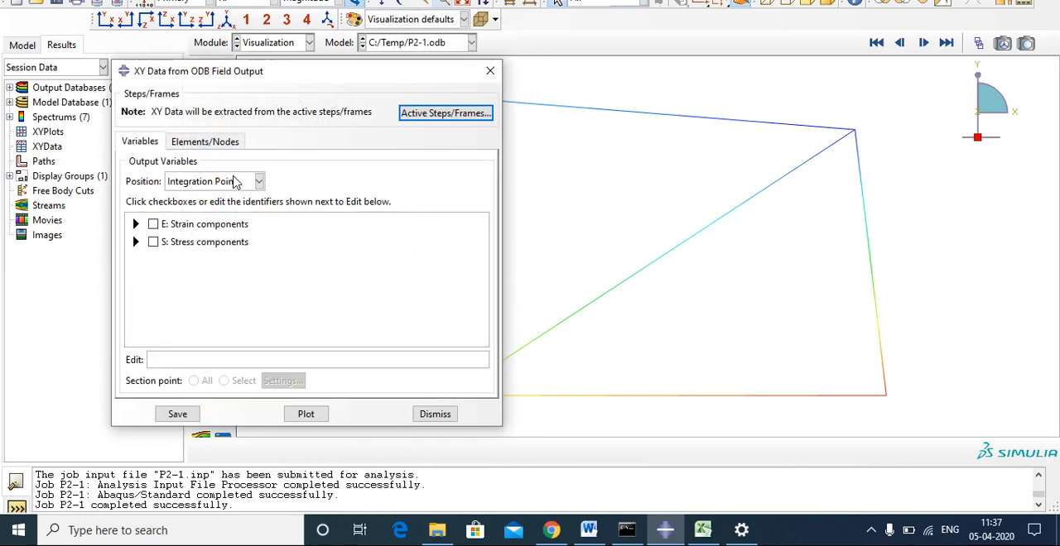
left_click(238, 182)
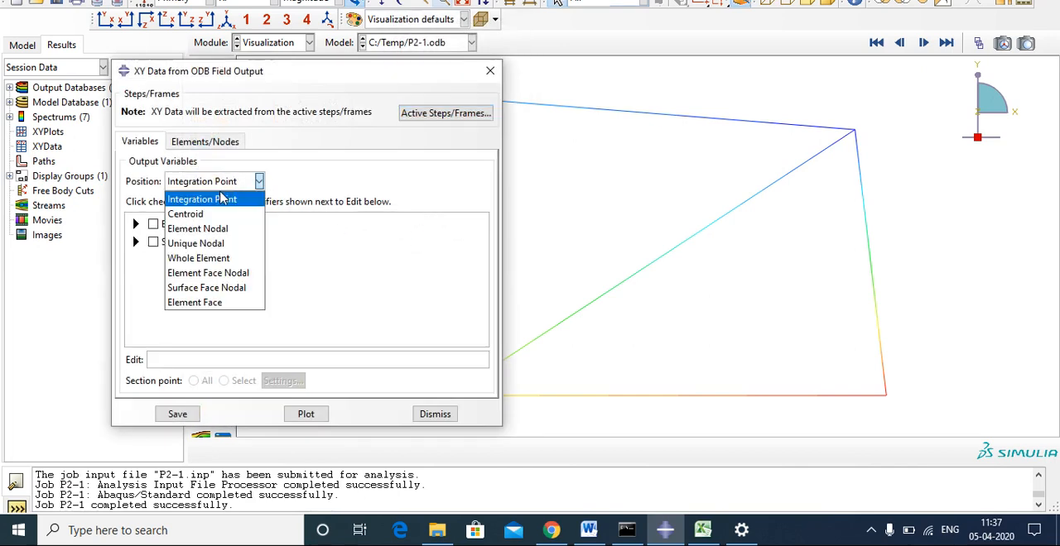
left_click(199, 243)
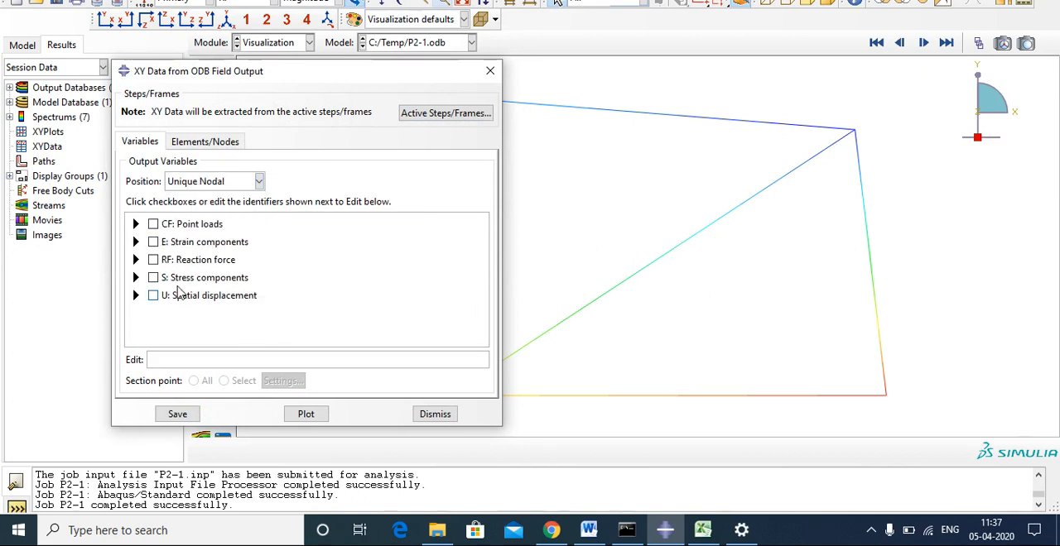
left_click(153, 297)
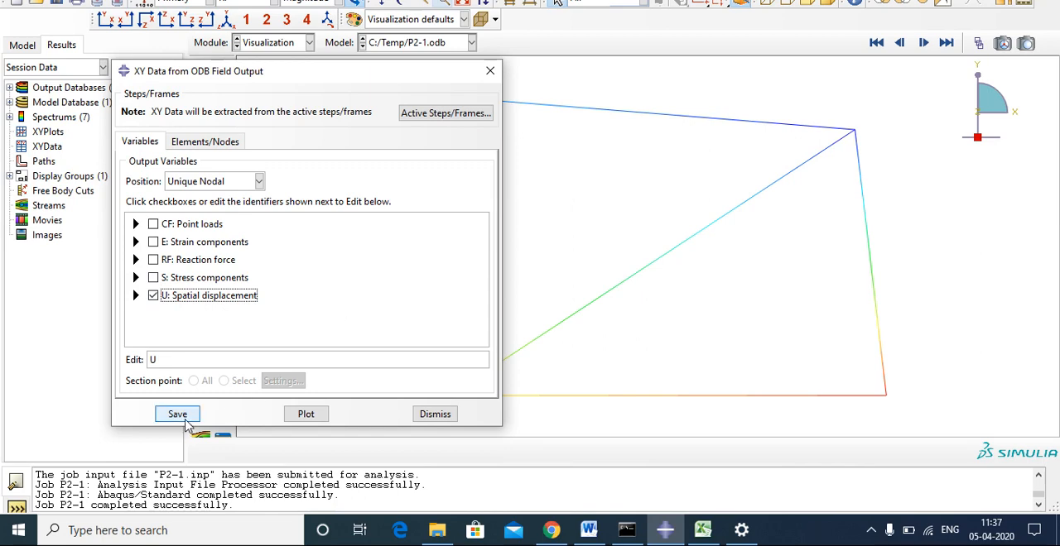
Select the truss's lower-right node in the viewport as the node for the XY data extraction.
left_click(211, 145)
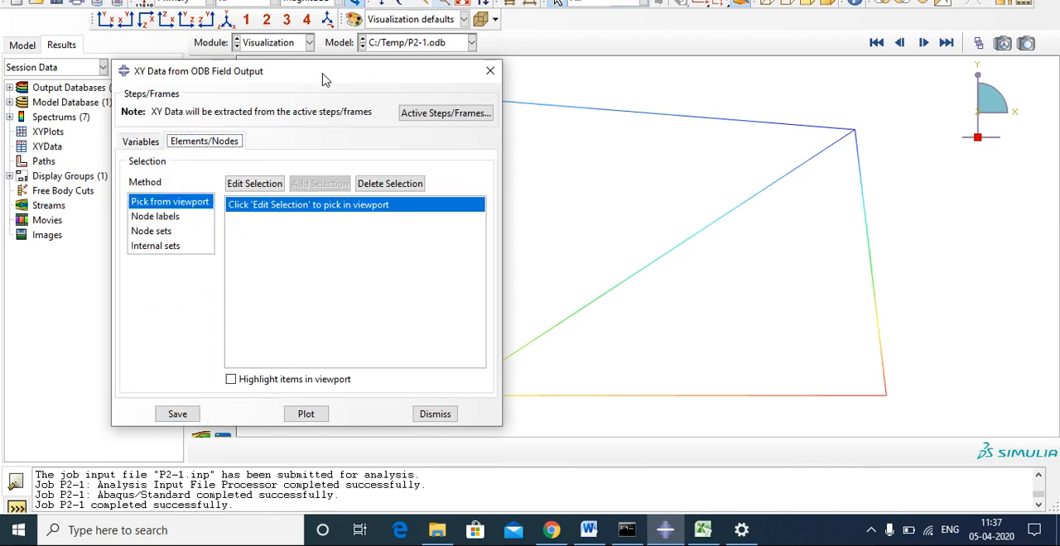
left_click_drag(324, 79, 228, 20)
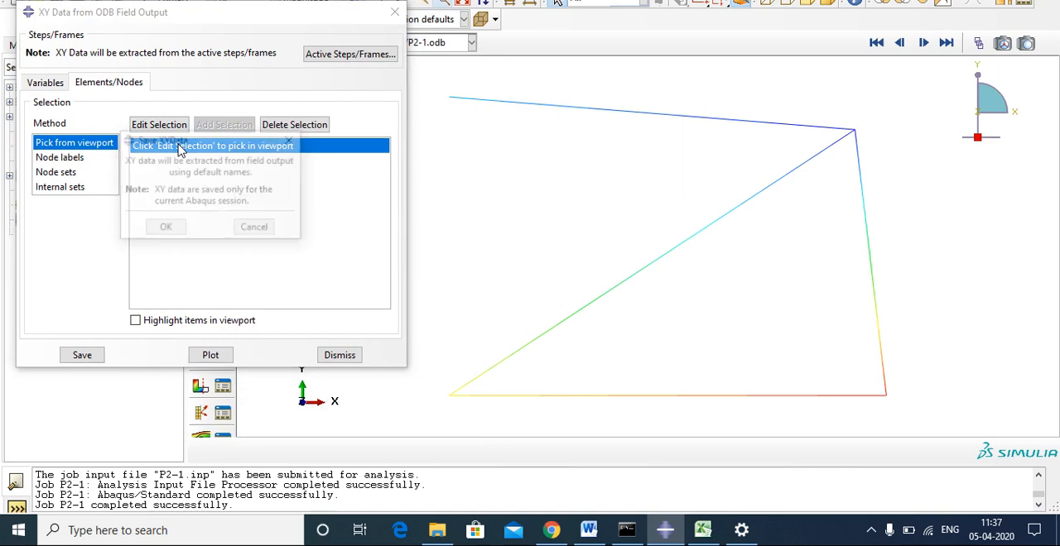
left_click(289, 142)
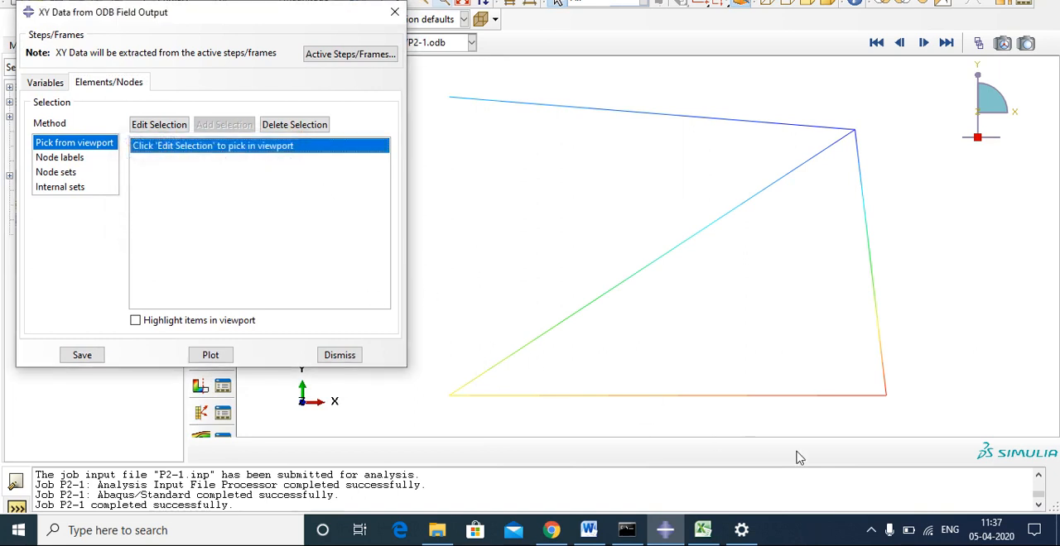
left_click(887, 396)
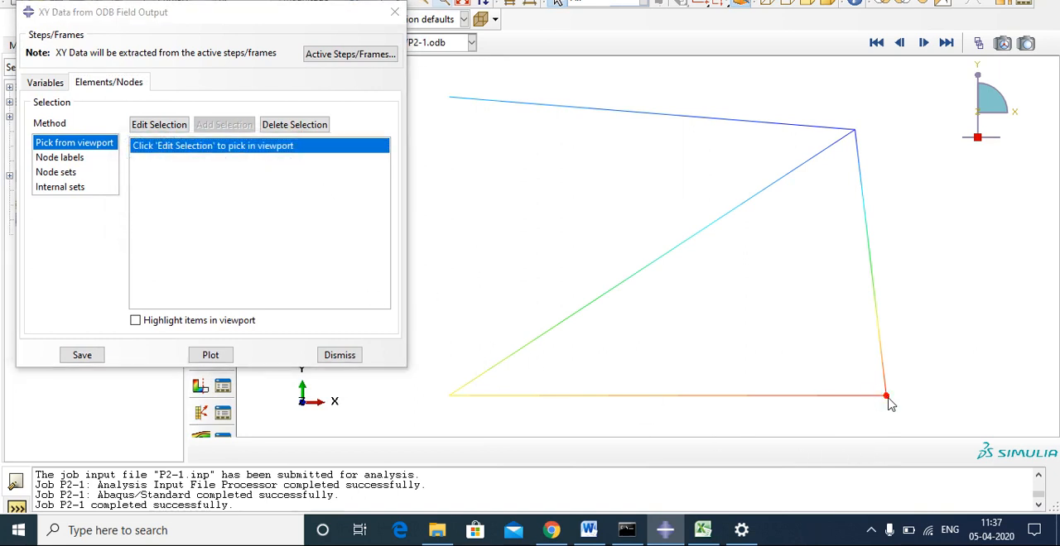
left_click(170, 126)
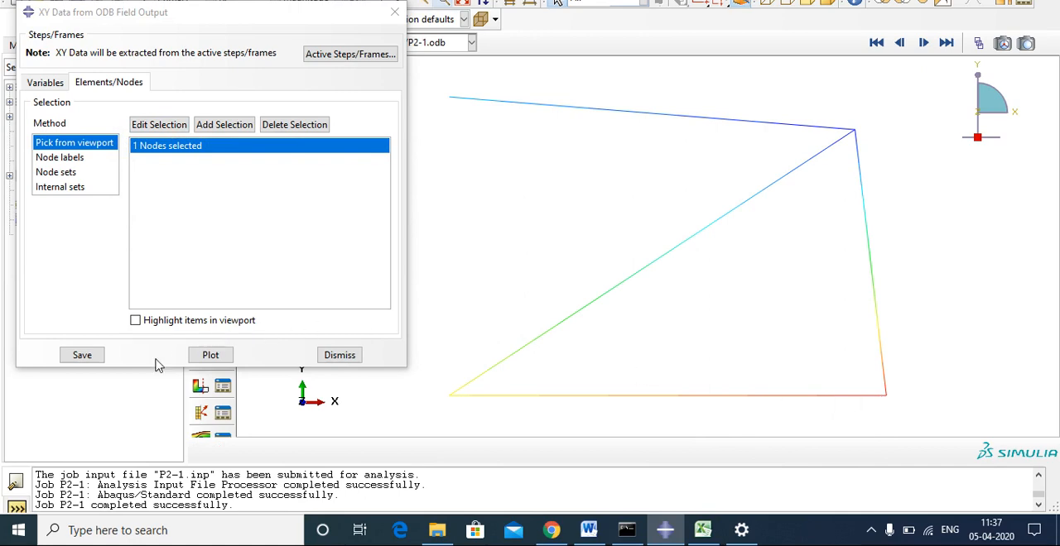
Plot the displacement XY data of the selected node and move the extraction dialog clear of the graph.
left_click(211, 357)
left_click_drag(335, 15, 222, 379)
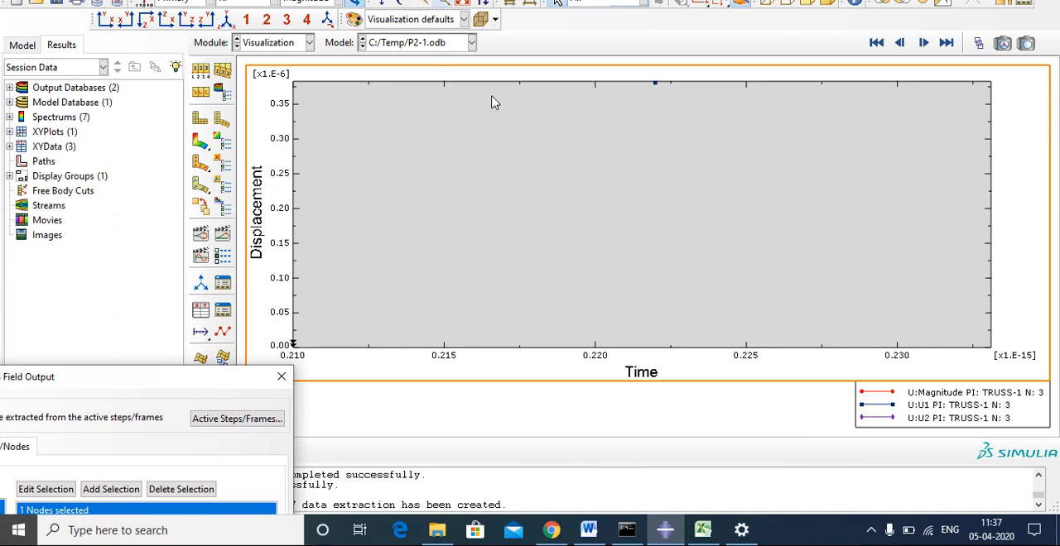
left_click_drag(206, 378, 307, 447)
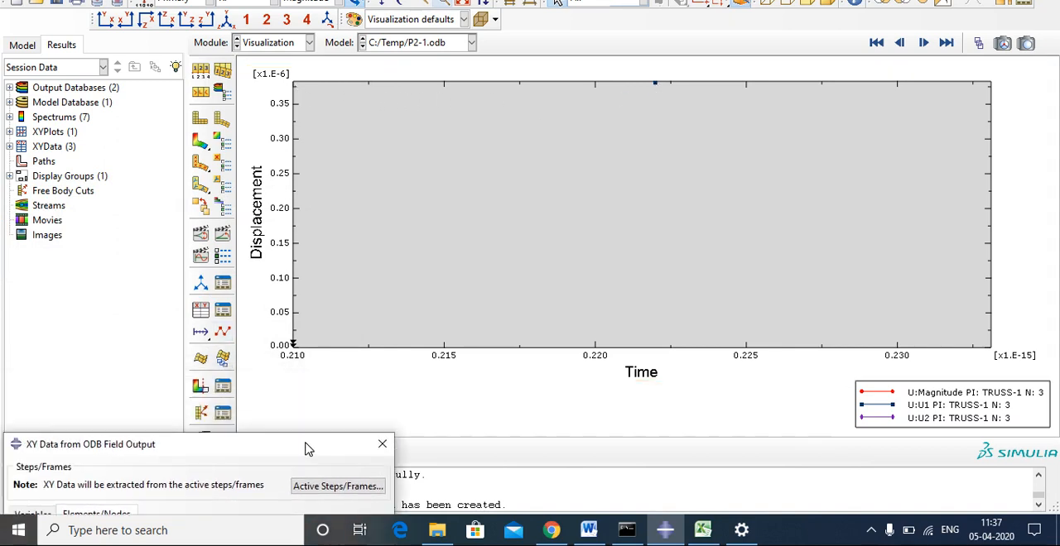
Export the XY data of the current plot from Abaqus/CAE to Excel with the Excel Utilities plug-in.
left_click(405, 1)
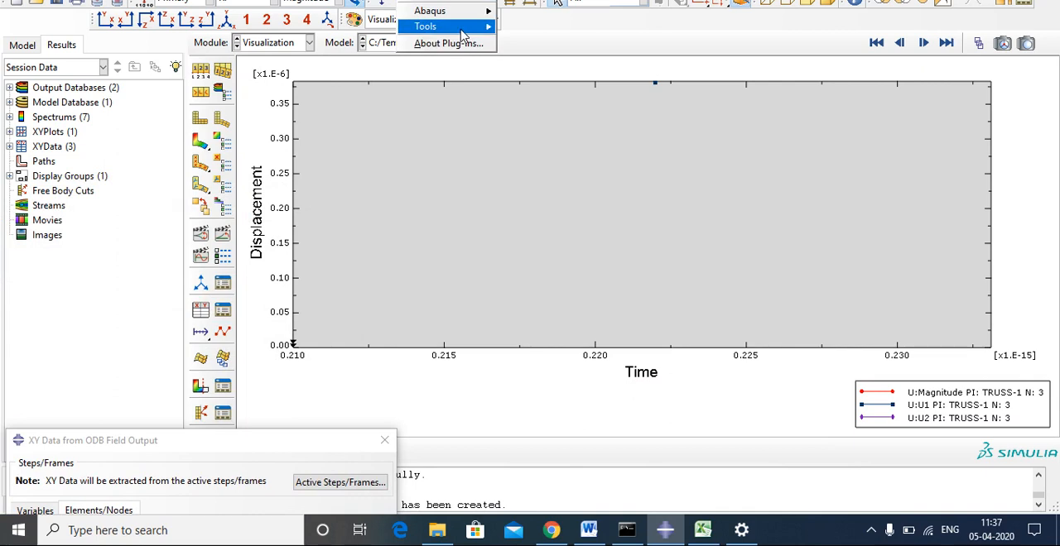
mouse_move(464, 26)
left_click(548, 66)
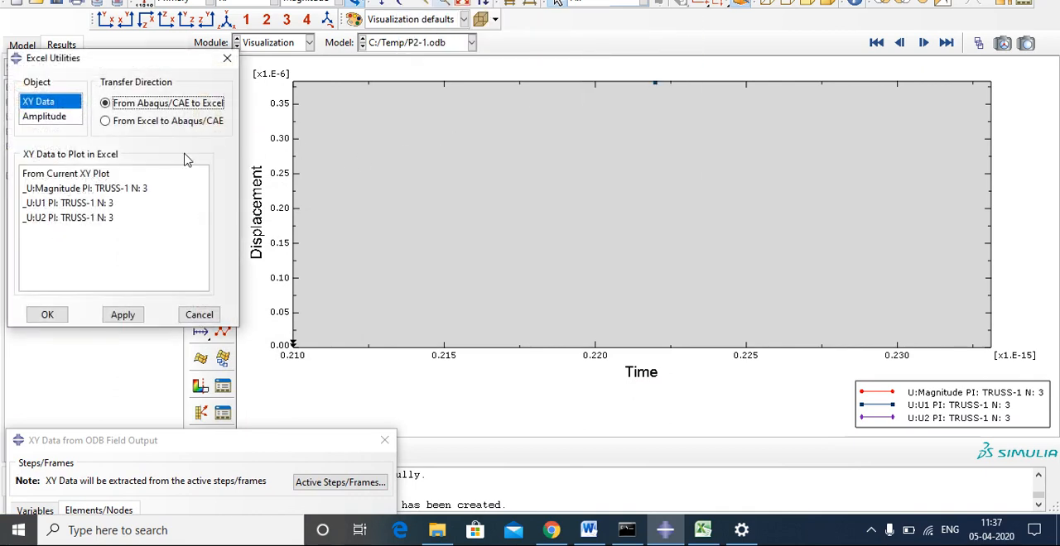
left_click(106, 178)
left_click(62, 315)
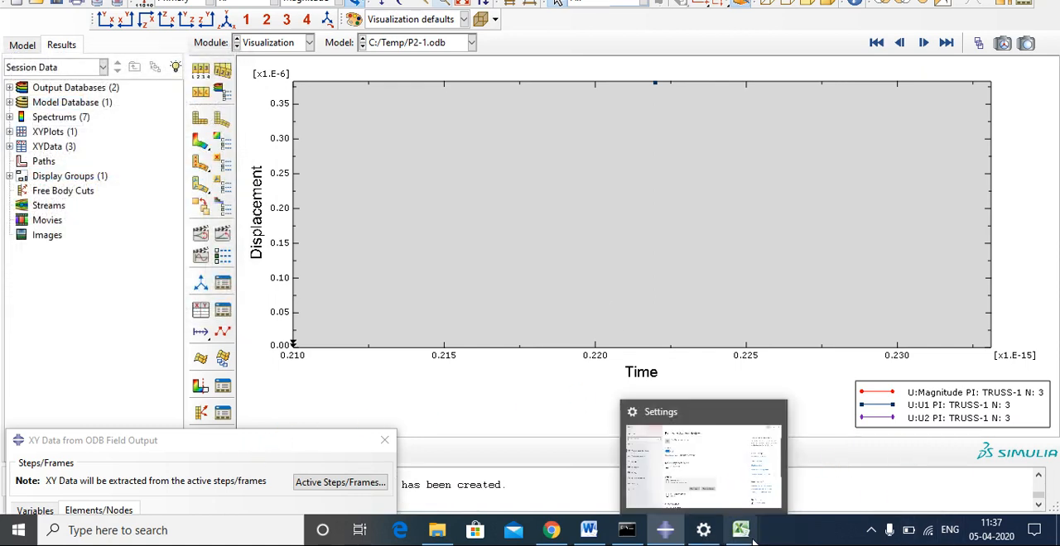
Switch to Excel and examine the exported nodal displacement values in cells A1 to F1.
mouse_move(741, 530)
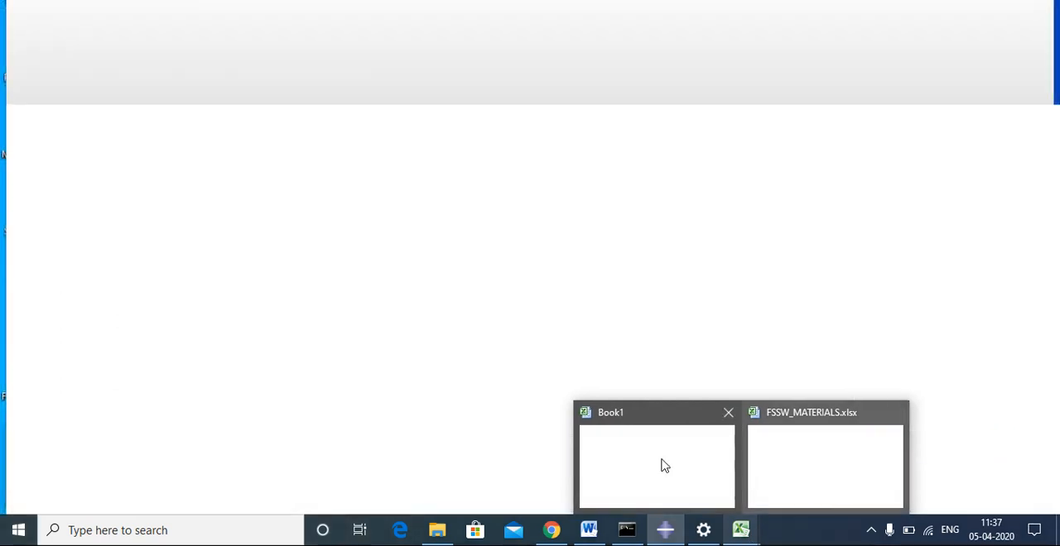
left_click(641, 457)
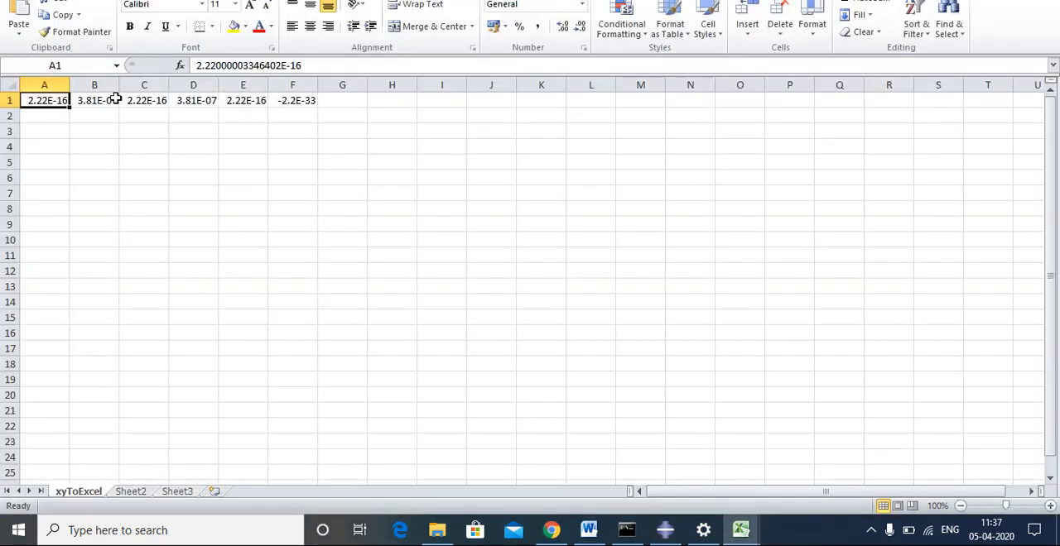
left_click(96, 101)
left_click(134, 102)
left_click(188, 102)
left_click(230, 101)
left_click(286, 104)
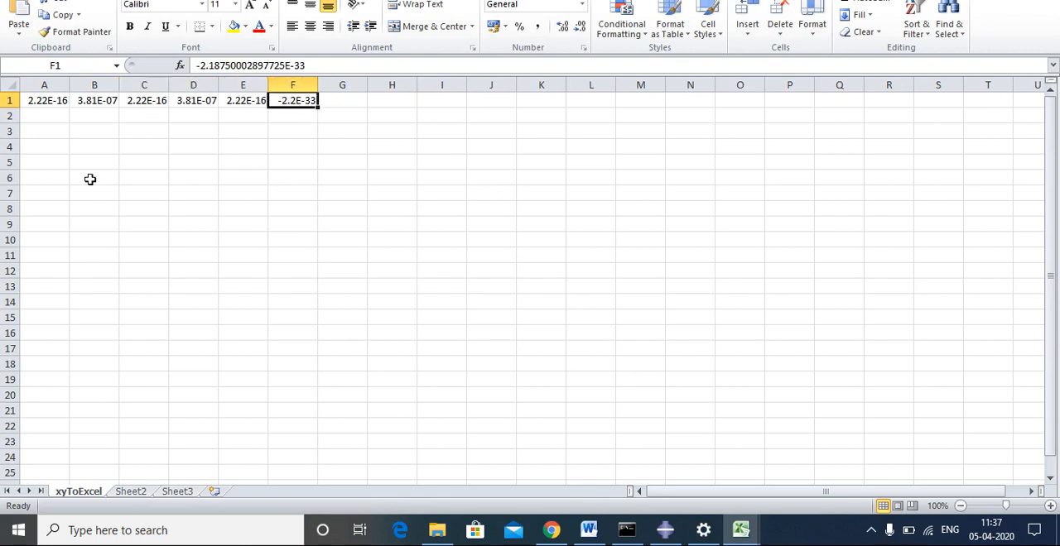
left_click(63, 102)
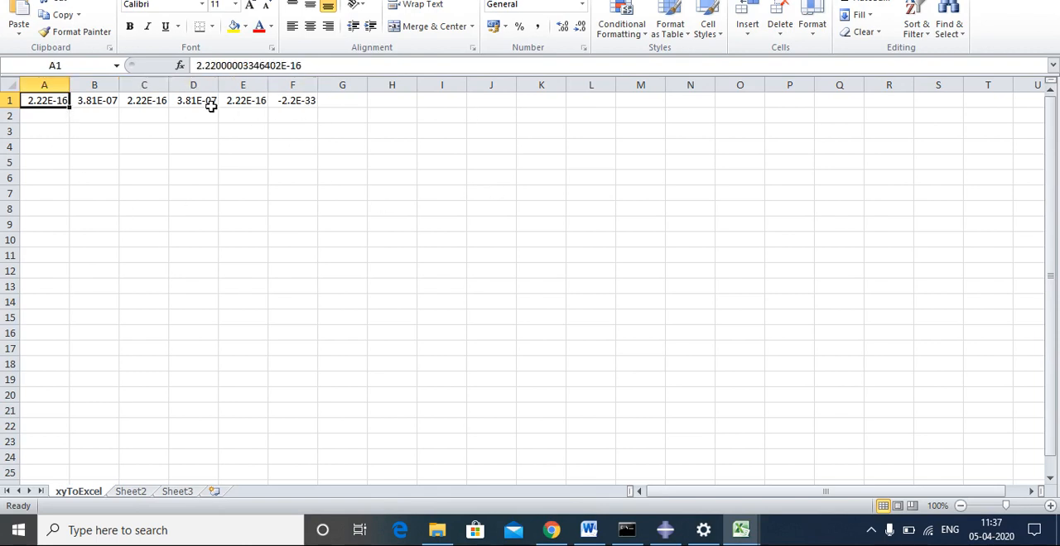
left_click(212, 103)
Switch back to Abaqus and close the dialog for extracting XY data from the ODB field output.
left_click(665, 530)
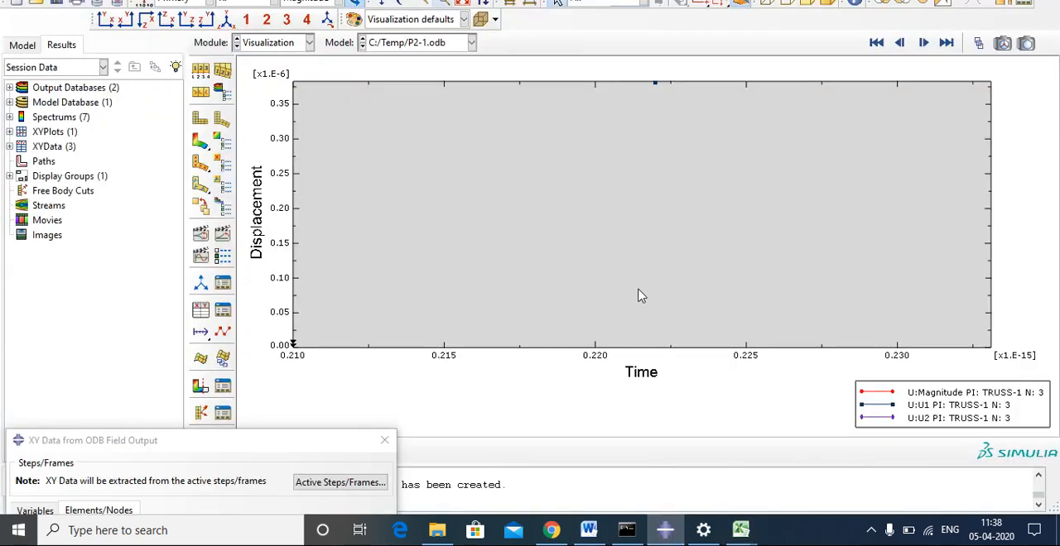
left_click_drag(295, 446, 651, 113)
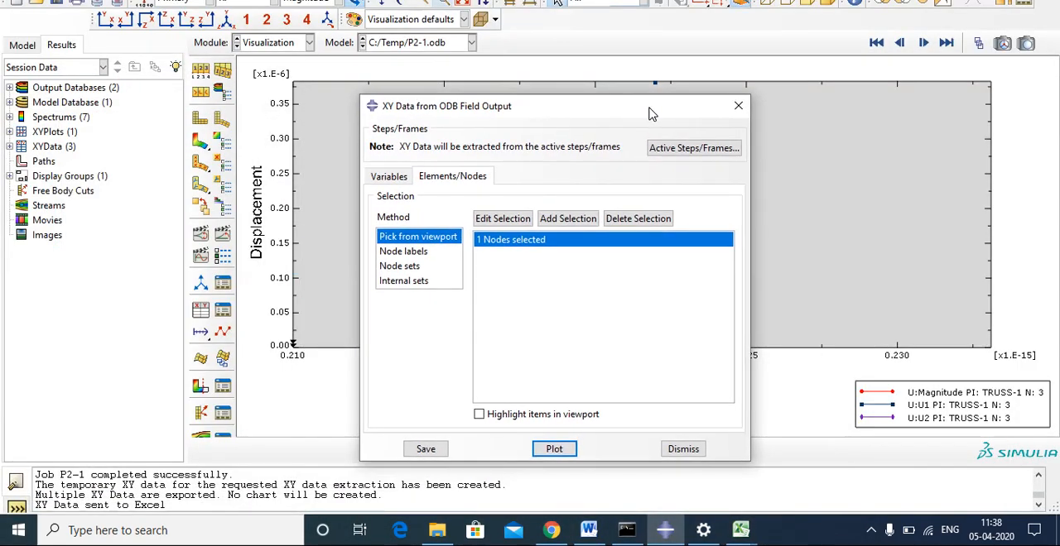
left_click(738, 106)
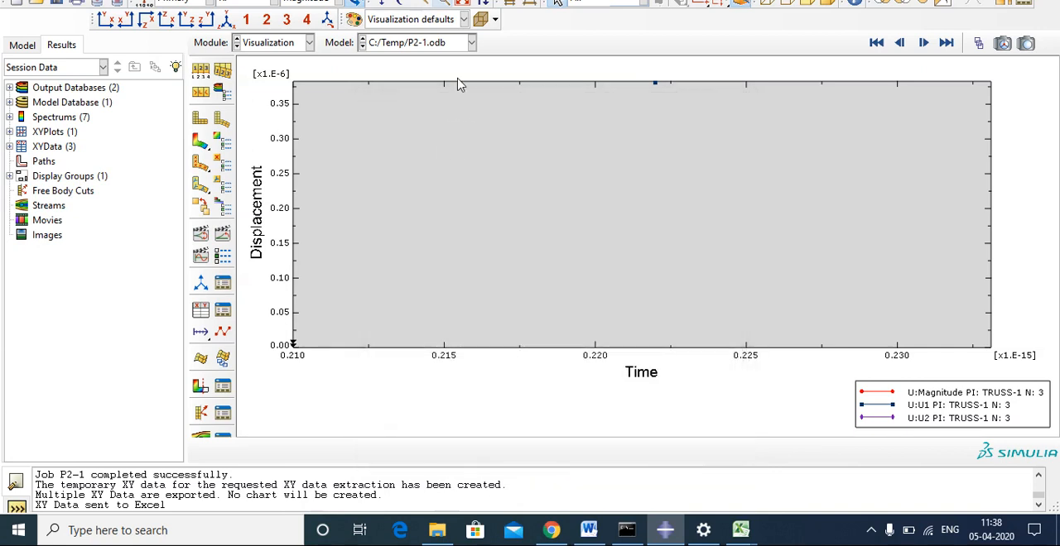
Bring back the contour plot on the deformed truss and display the reaction force magnitude RF.
left_click(201, 140)
left_click(244, 4)
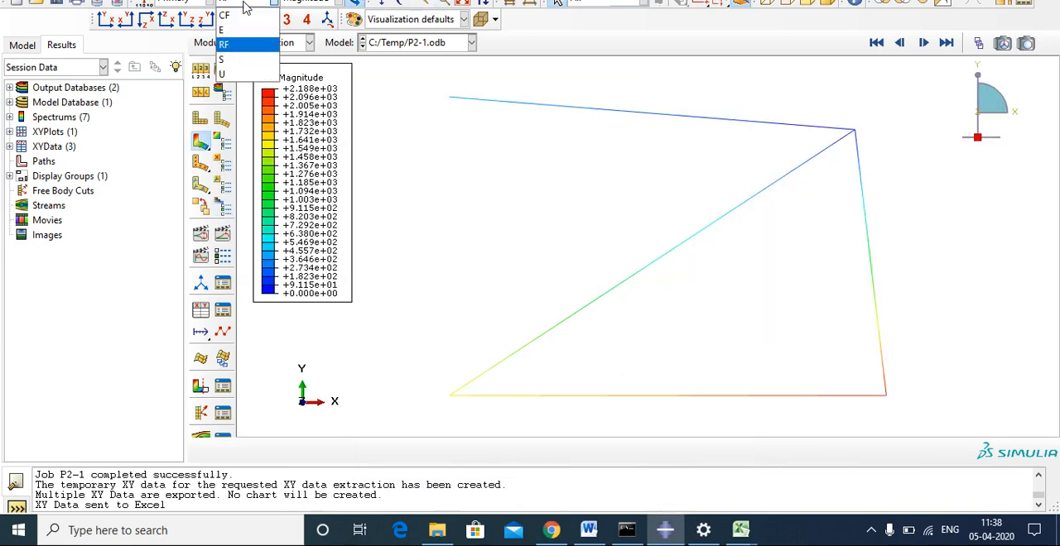
left_click(222, 59)
left_click(240, 3)
left_click(235, 16)
left_click(240, 3)
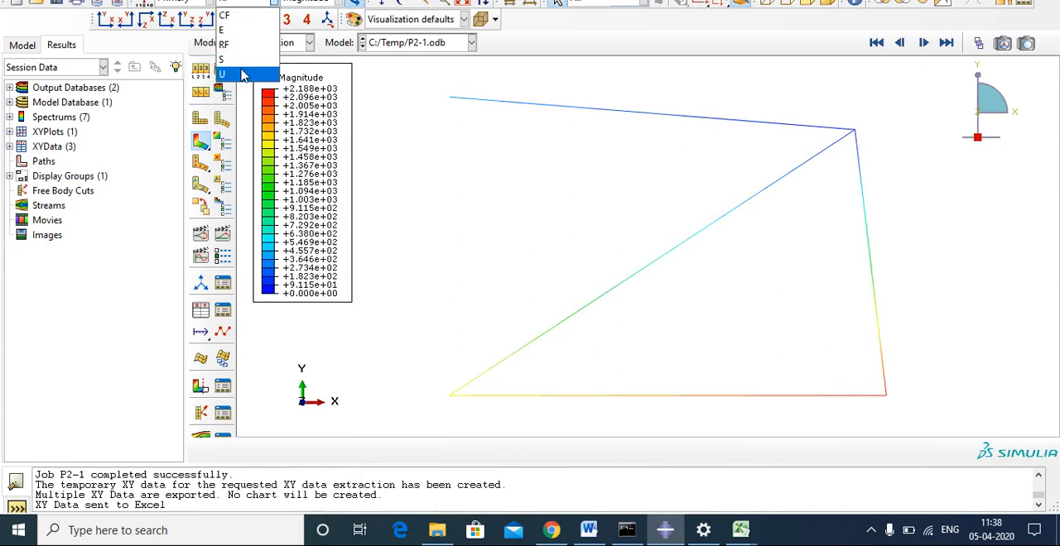
left_click(225, 44)
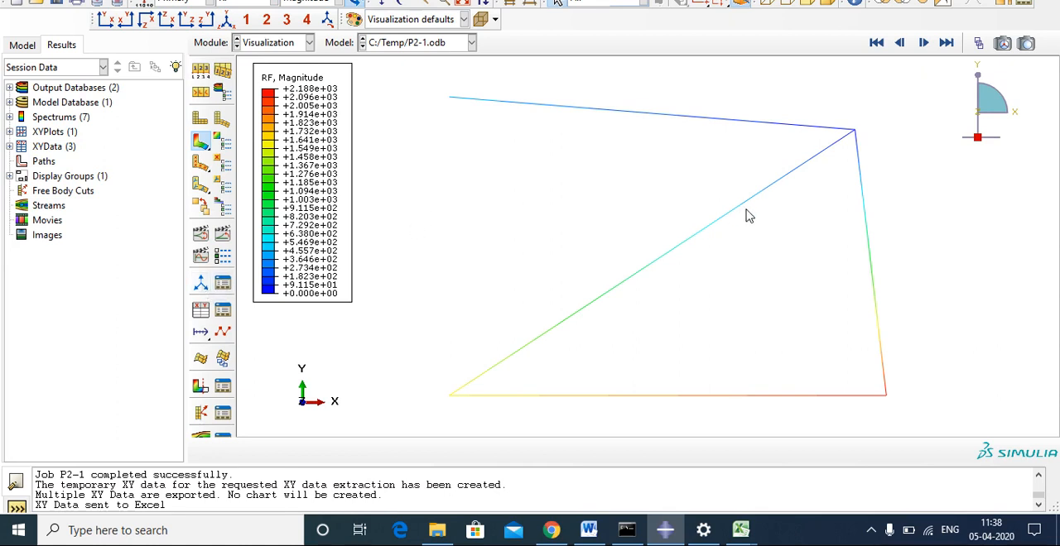